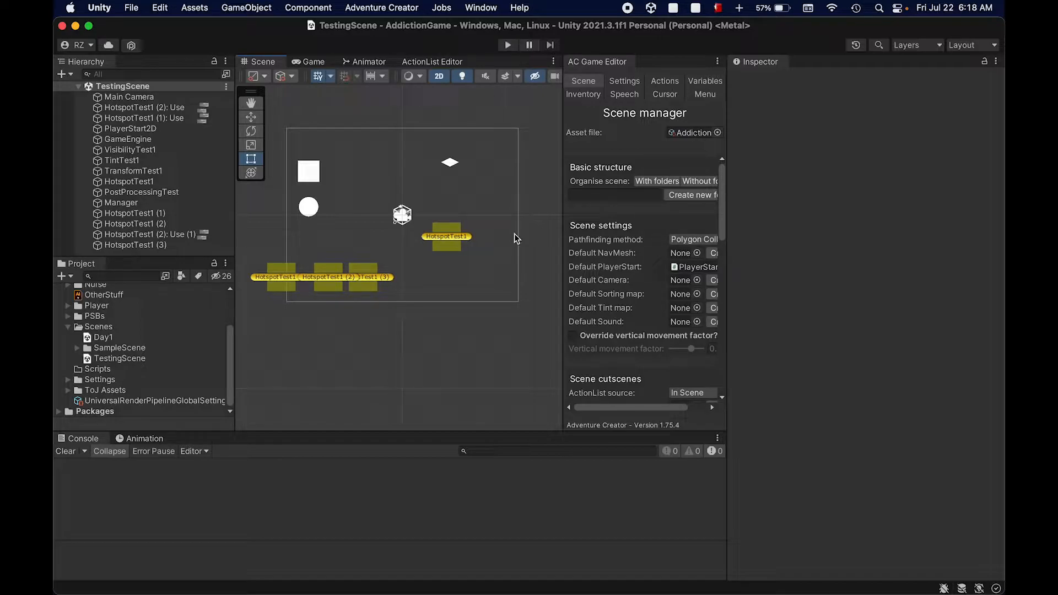
# Delete the Test1 global variable in Adventure Creator's Variables manager.
pyautogui.click(703, 81)
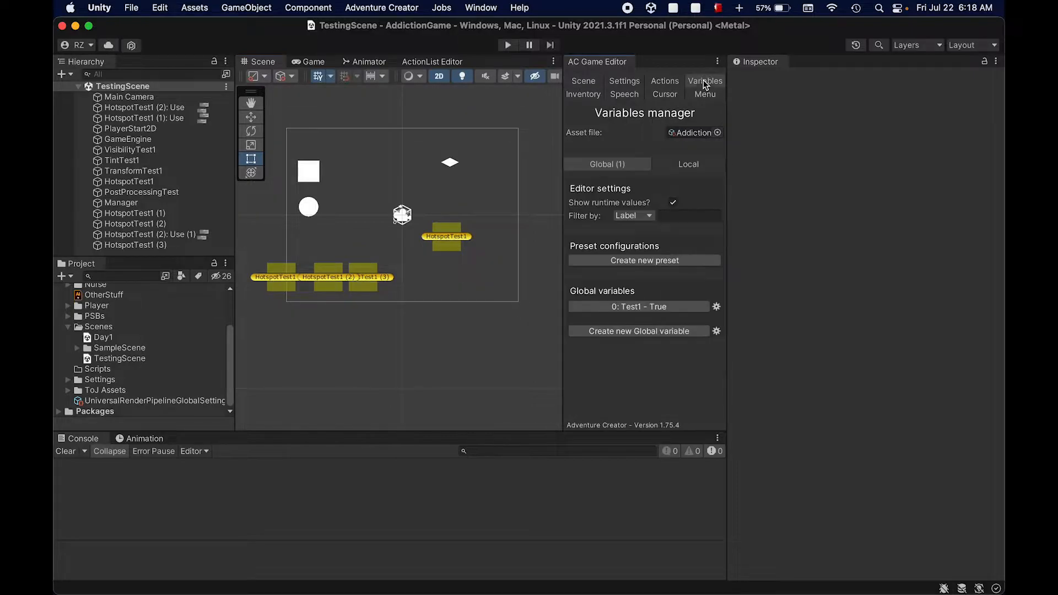
pyautogui.click(716, 307)
pyautogui.click(728, 334)
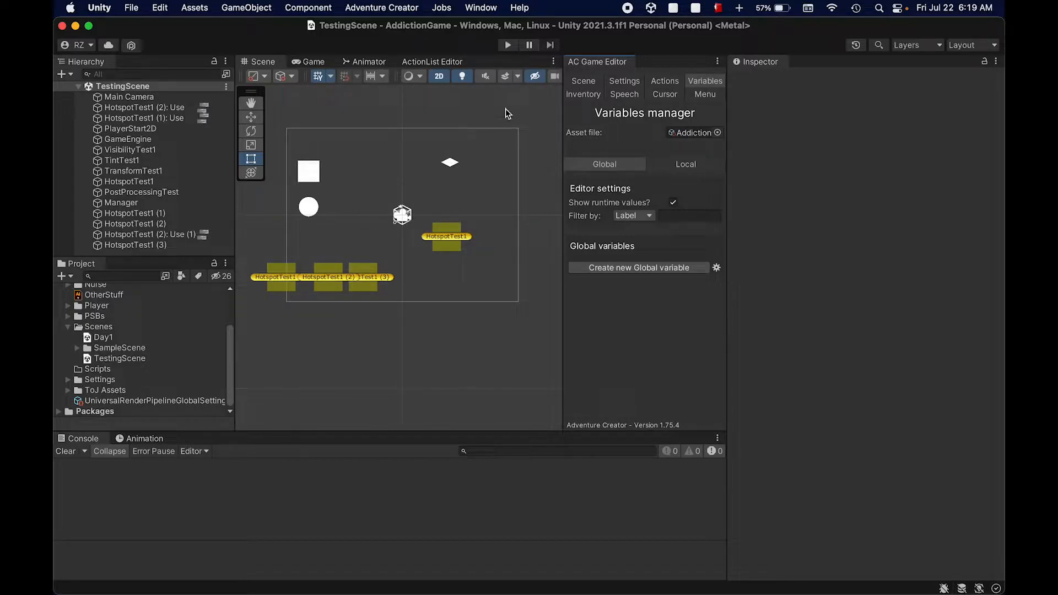
# Switch to the Brave browser and download the SceneStatesACPackage GitHub repository as a ZIP.
pyautogui.hotkey('ctrl', 'Left')
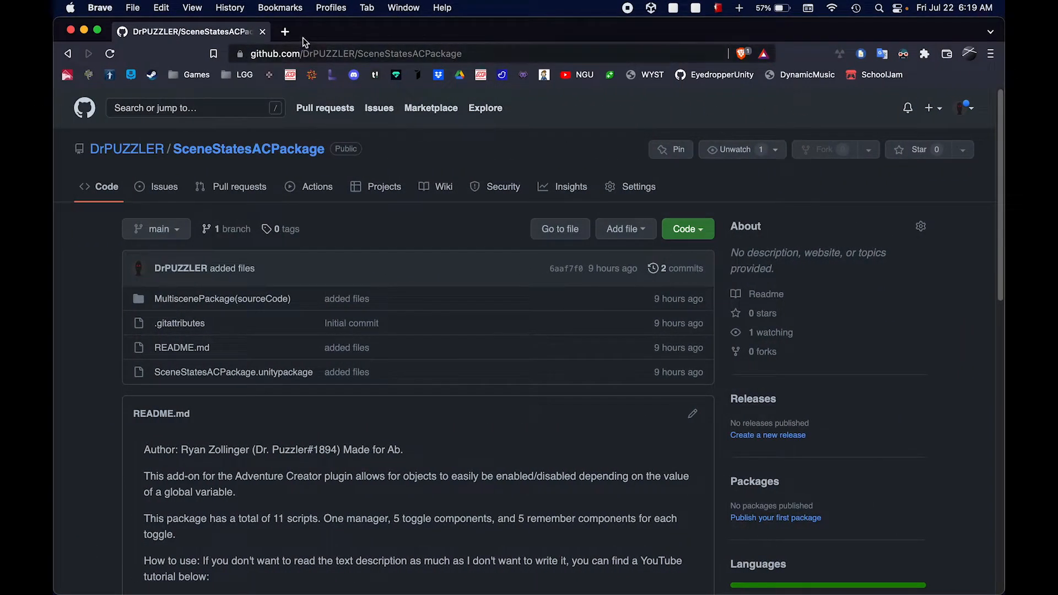
pyautogui.click(493, 53)
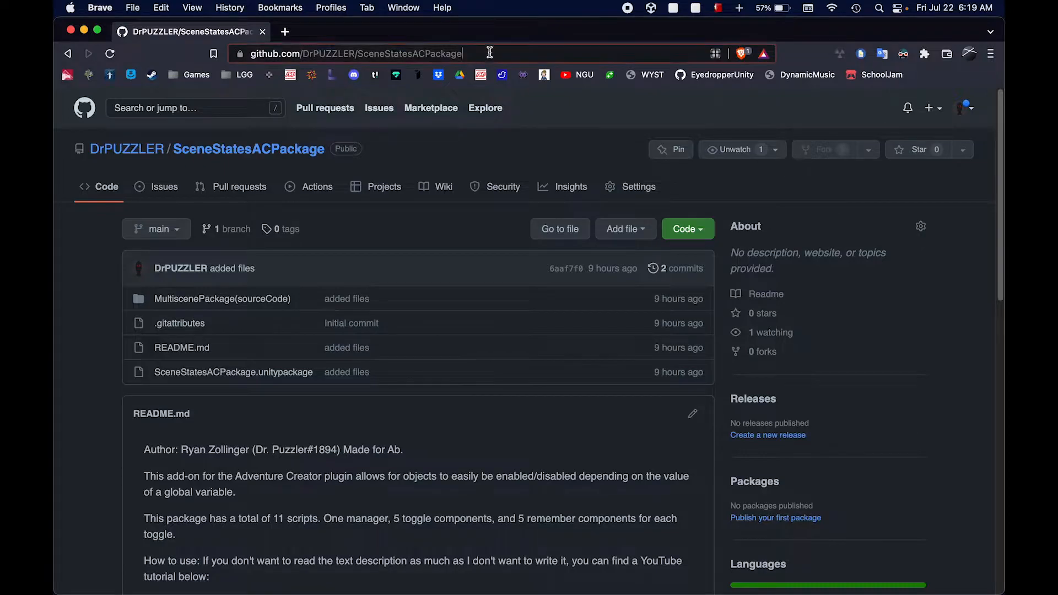
pyautogui.click(393, 136)
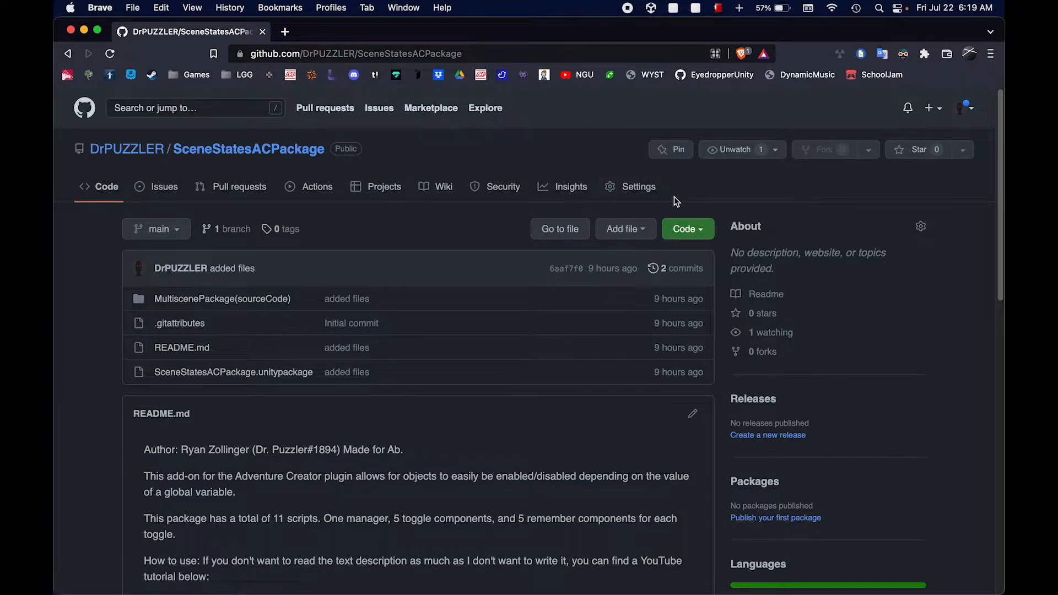
pyautogui.click(675, 224)
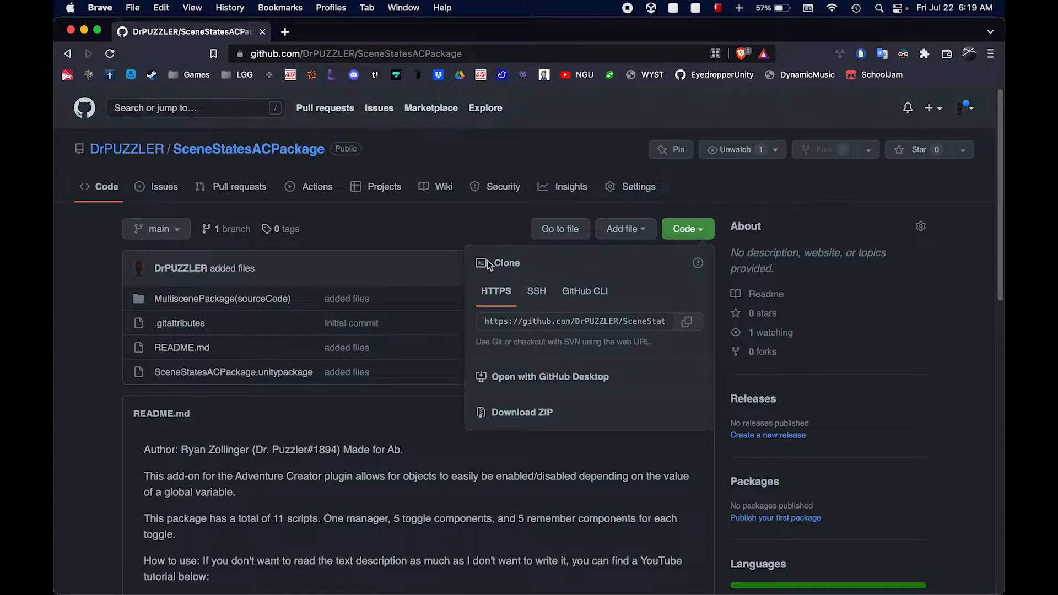
pyautogui.click(540, 295)
pyautogui.click(562, 298)
pyautogui.click(498, 293)
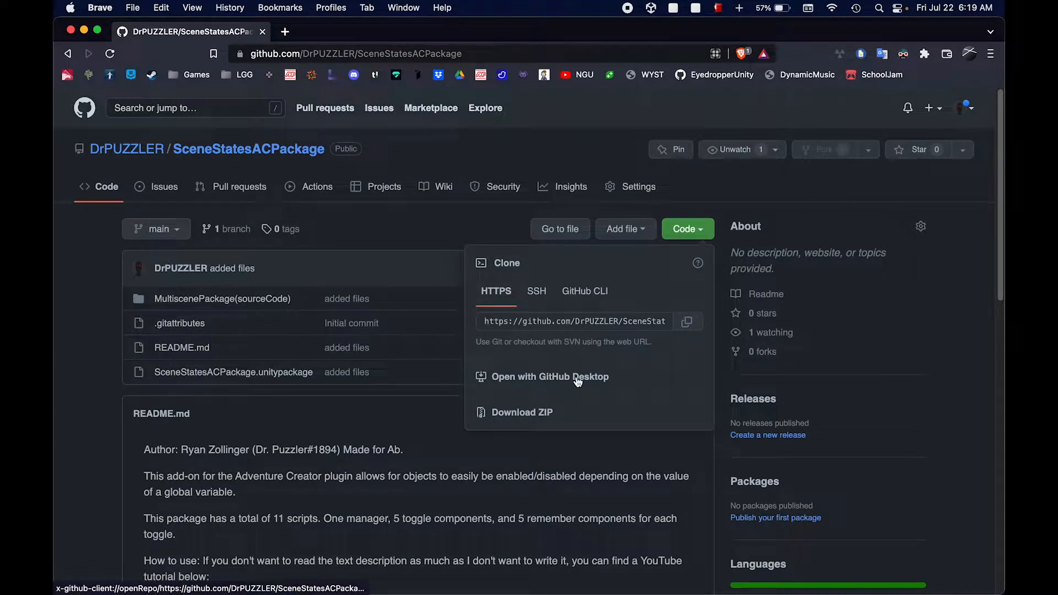
pyautogui.click(536, 411)
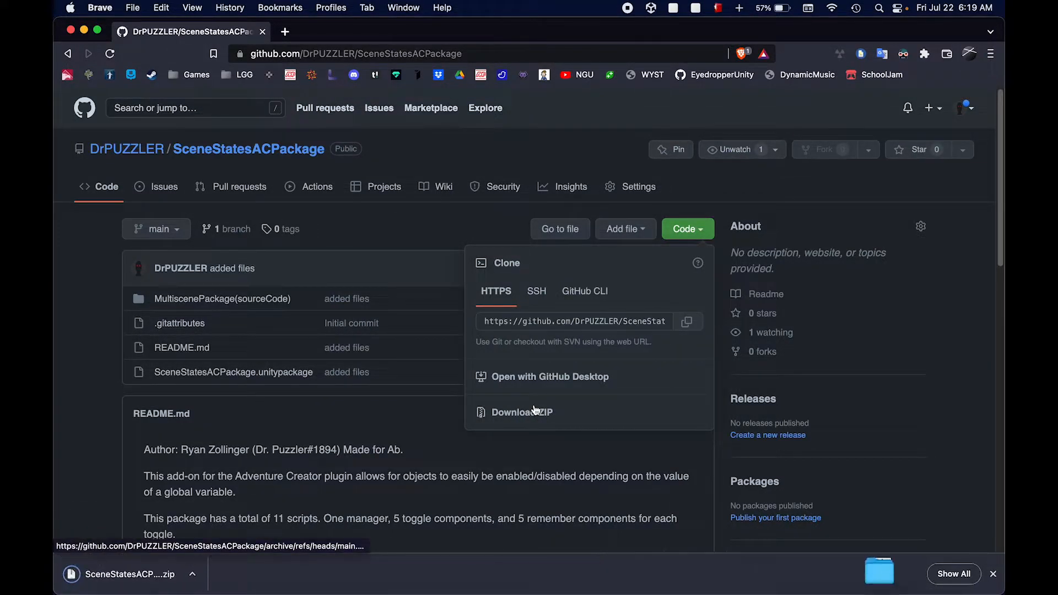
# Reveal SceneStatesACPackage-main.zip in Finder, extract it and delete the archive.
pyautogui.click(193, 573)
pyautogui.click(244, 560)
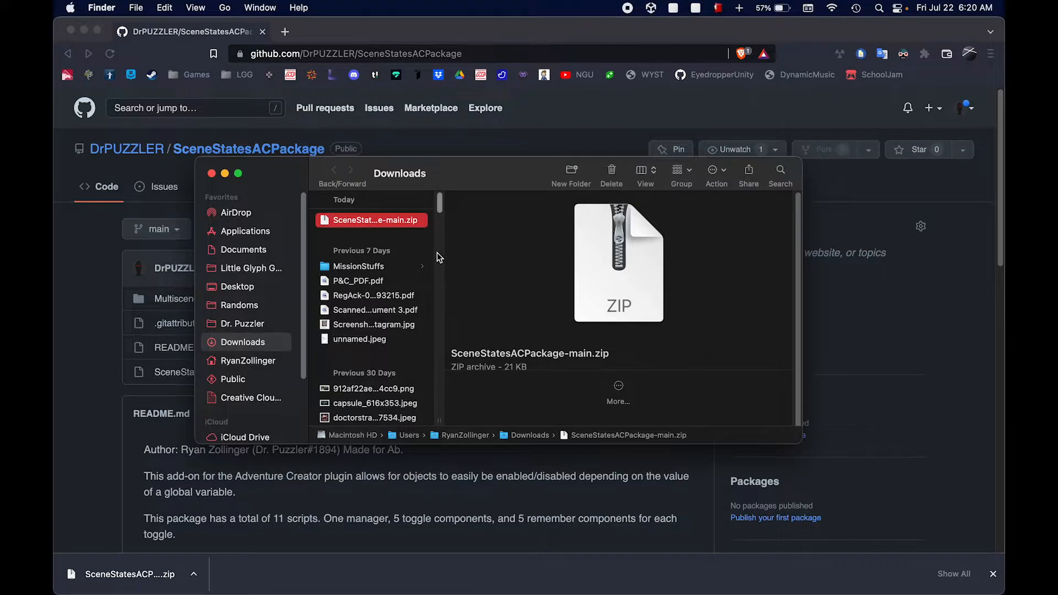
pyautogui.doubleClick(405, 220)
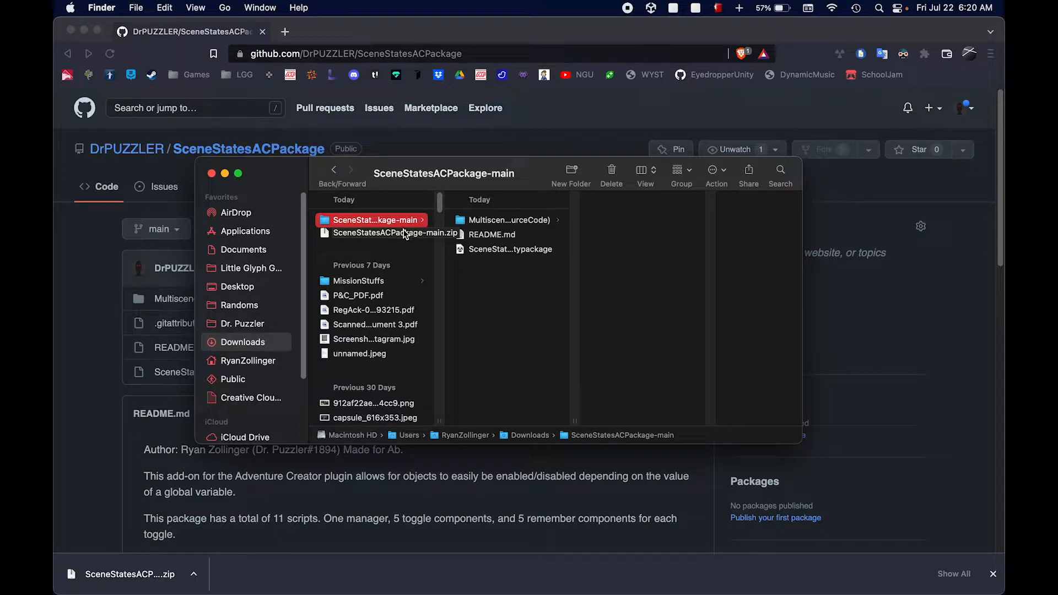
pyautogui.click(404, 232)
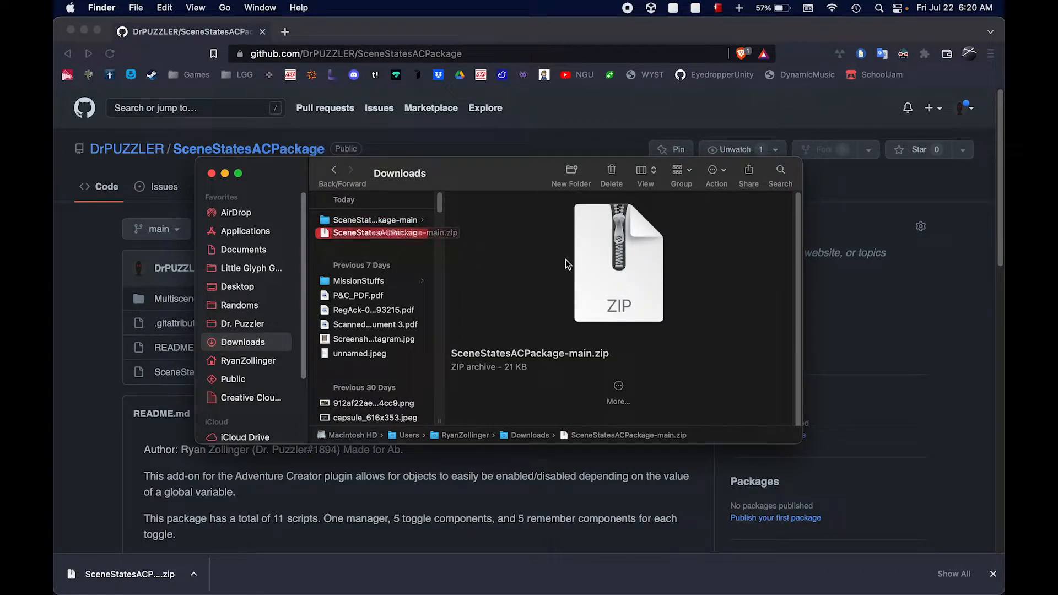
pyautogui.press('super+BackSpace')
# Browse the extracted package's MultiscenePackage(sourceCode) folder and read the preview of Manager.cs.
pyautogui.press('Up')
pyautogui.press('Right')
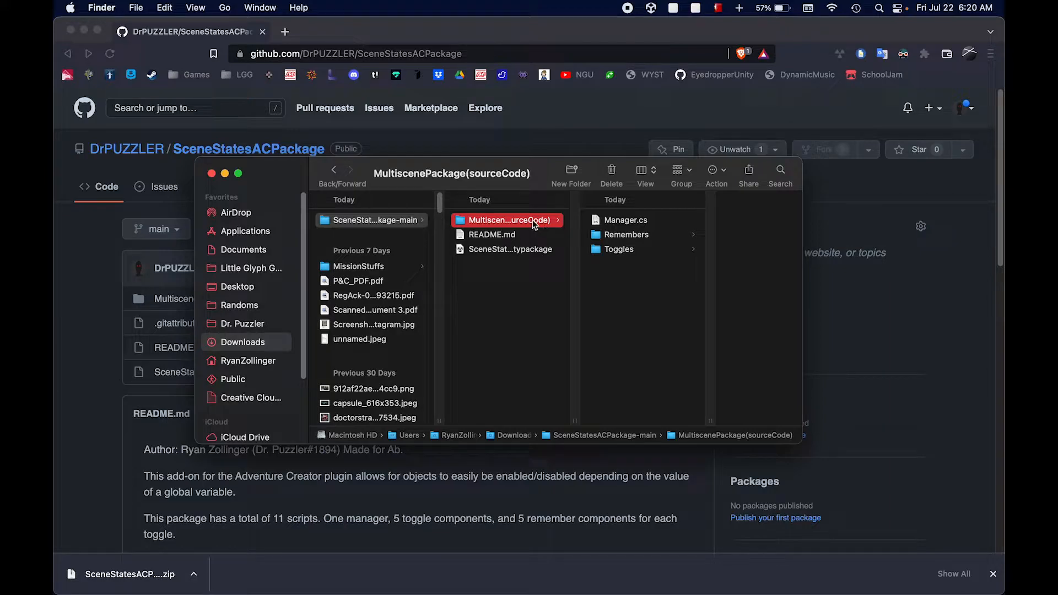
pyautogui.press('Right')
pyautogui.press('Down')
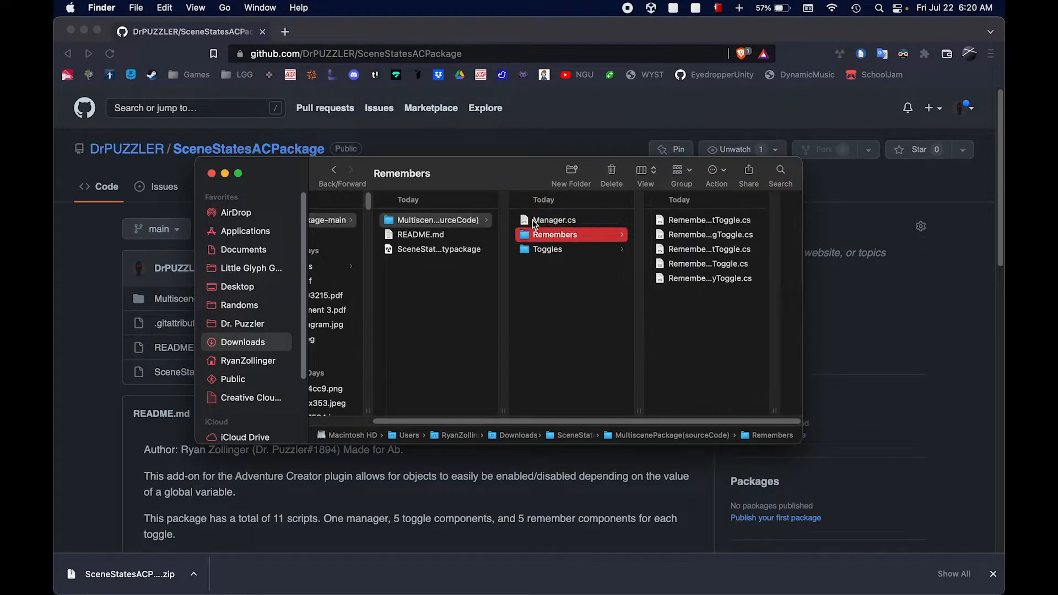
pyautogui.press('Down')
pyautogui.press('Up')
pyautogui.click(555, 219)
pyautogui.scroll(-5, 669, 232)
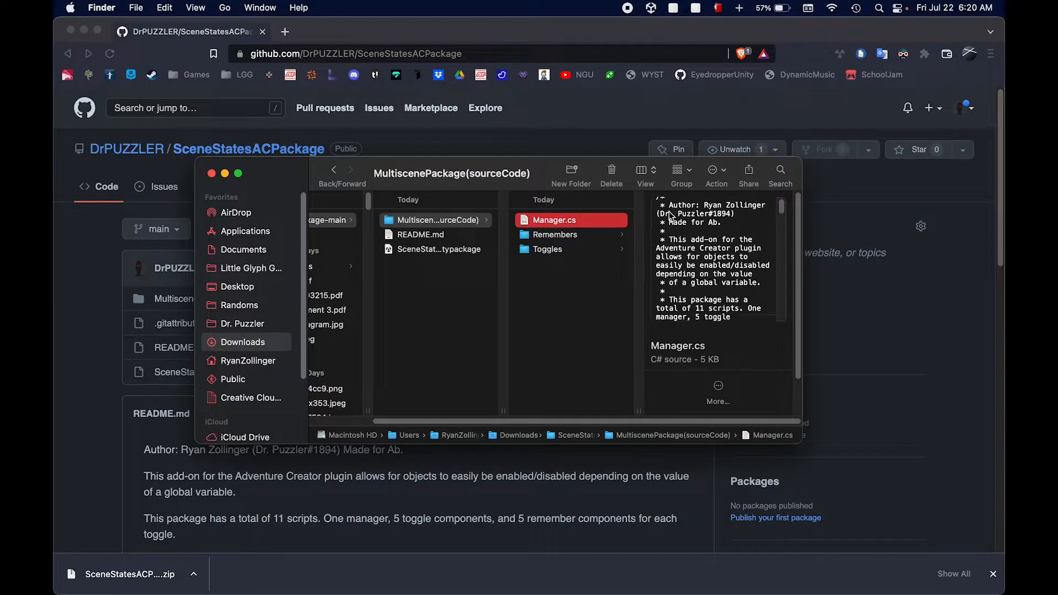
pyautogui.scroll(-5, 669, 215)
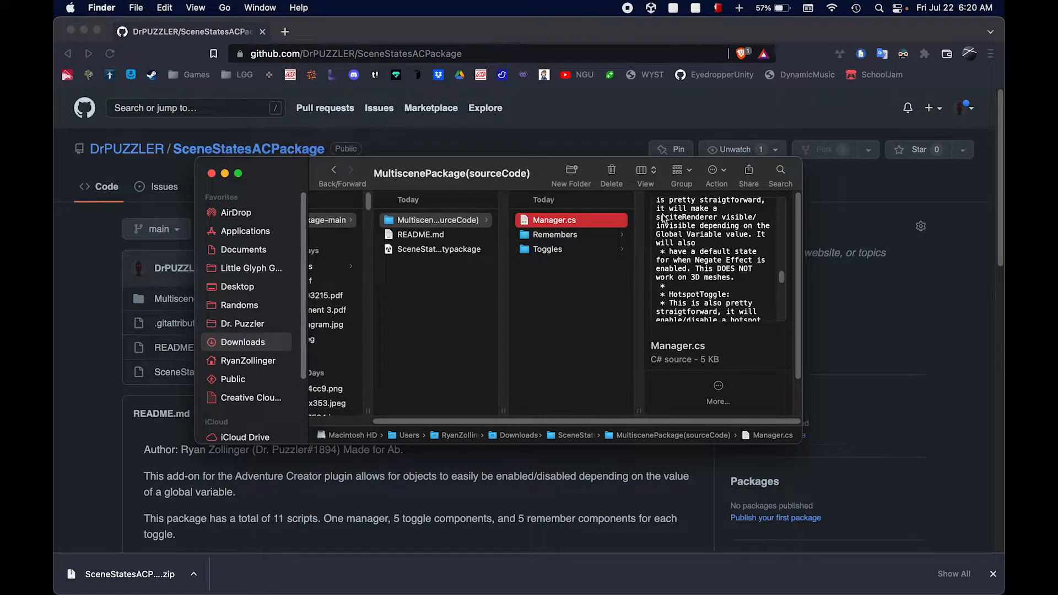
# Read through the package's README.md preview from beginning to end.
pyautogui.click(402, 234)
pyautogui.scroll(-10, 704, 248)
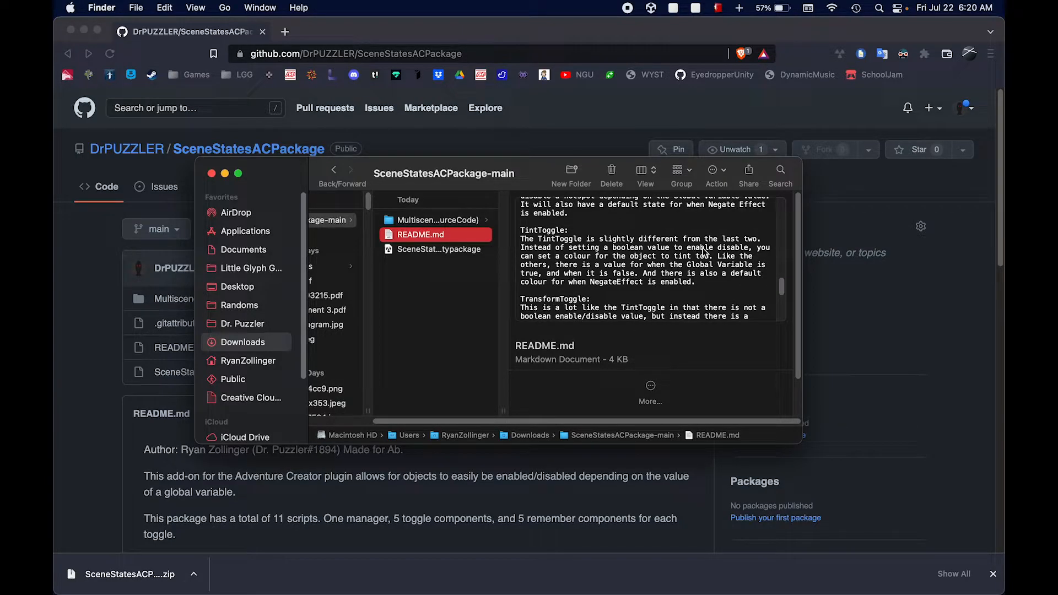
pyautogui.scroll(10, 700, 249)
pyautogui.scroll(-15, 701, 252)
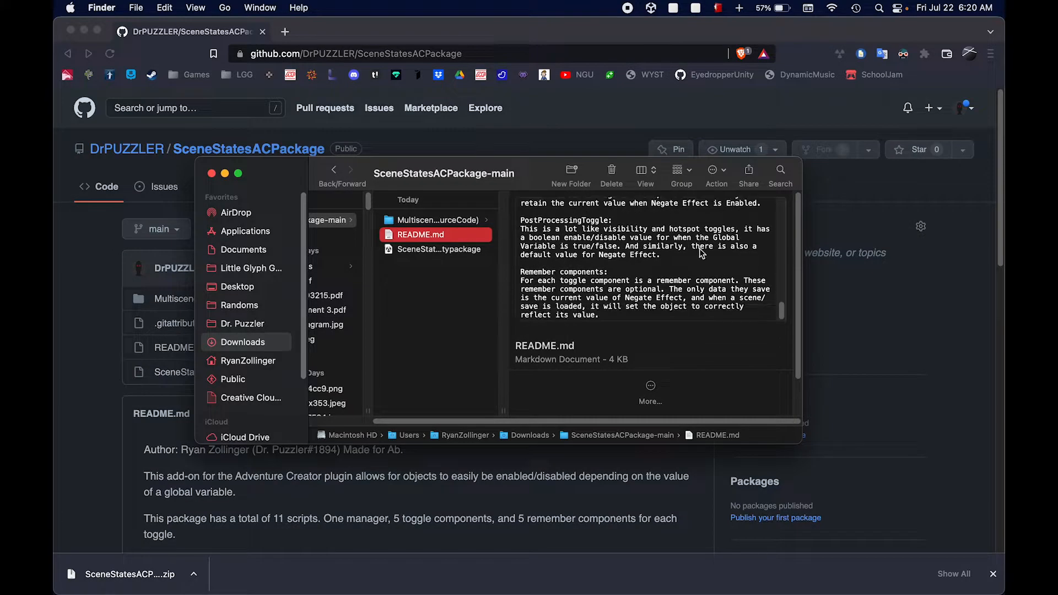
pyautogui.scroll(15, 702, 252)
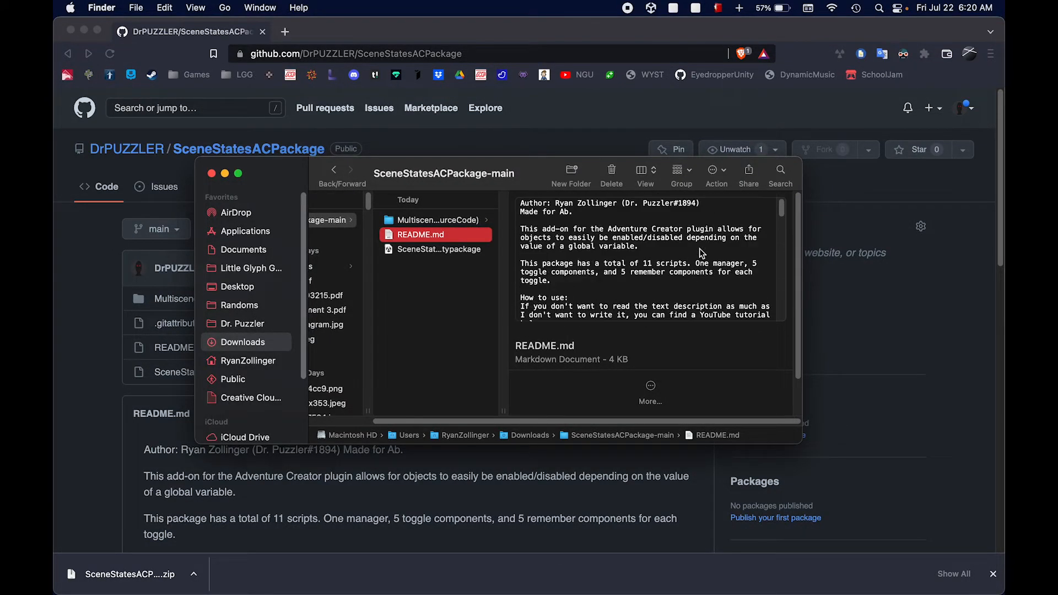
# Look through the scripts in the source code's Remembers and Toggles folders.
pyautogui.click(437, 220)
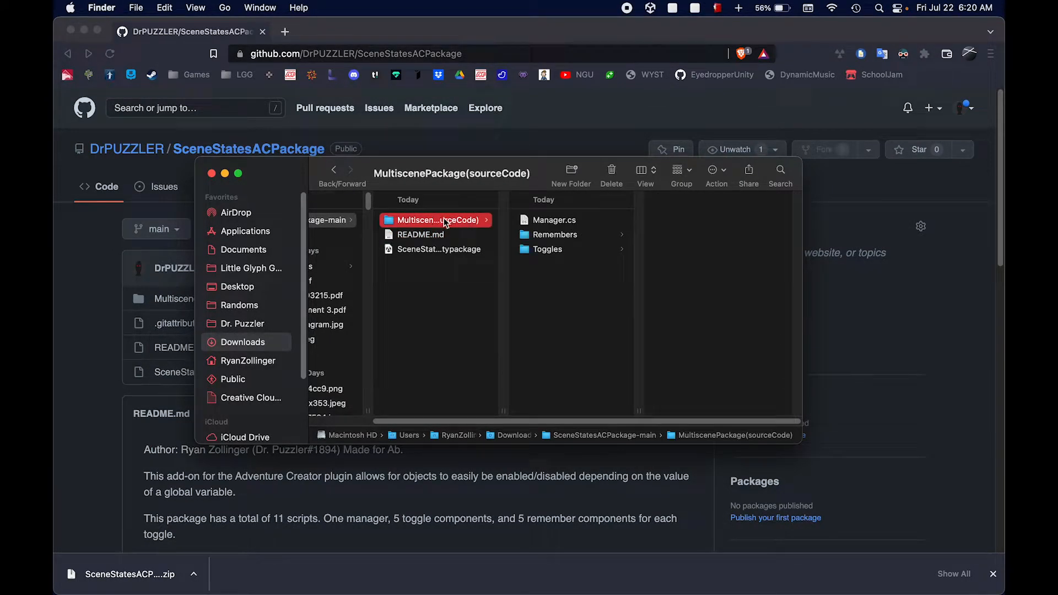
pyautogui.click(581, 237)
pyautogui.press('Right')
pyautogui.press('Down')
pyautogui.press('Down')
pyautogui.press('Down')
pyautogui.press('Down')
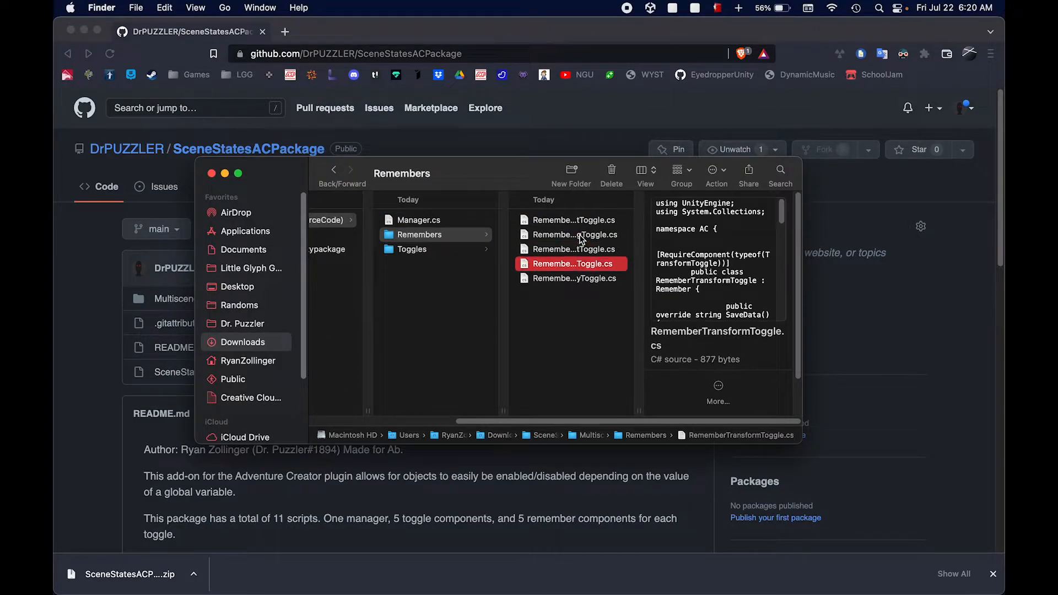
pyautogui.press('Left')
pyautogui.press('Down')
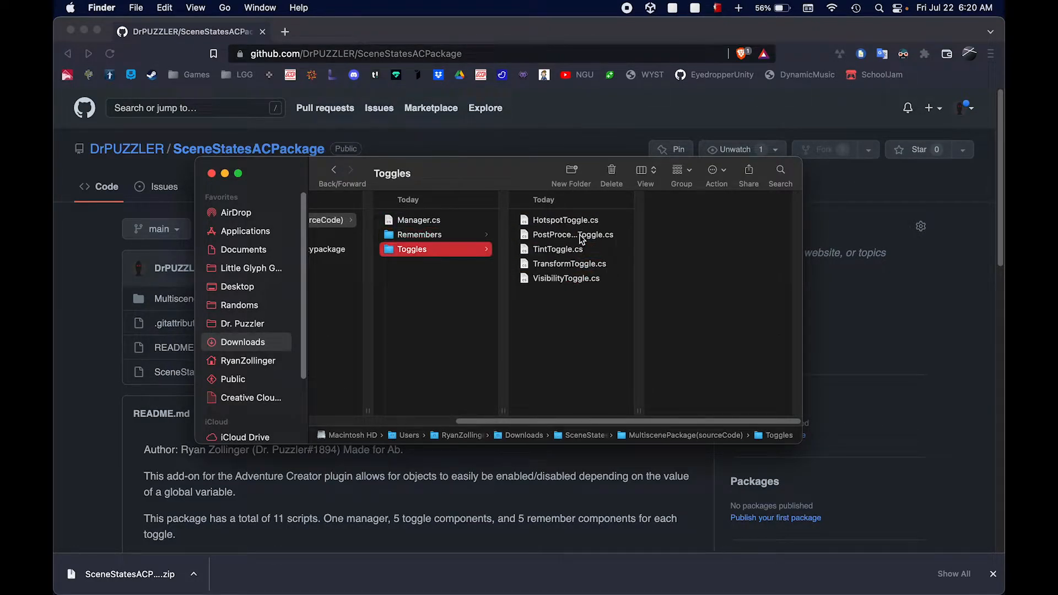
pyautogui.press('Right')
pyautogui.press('Down')
pyautogui.press('Down')
pyautogui.press('Down')
pyautogui.press('Left')
pyautogui.press('Left')
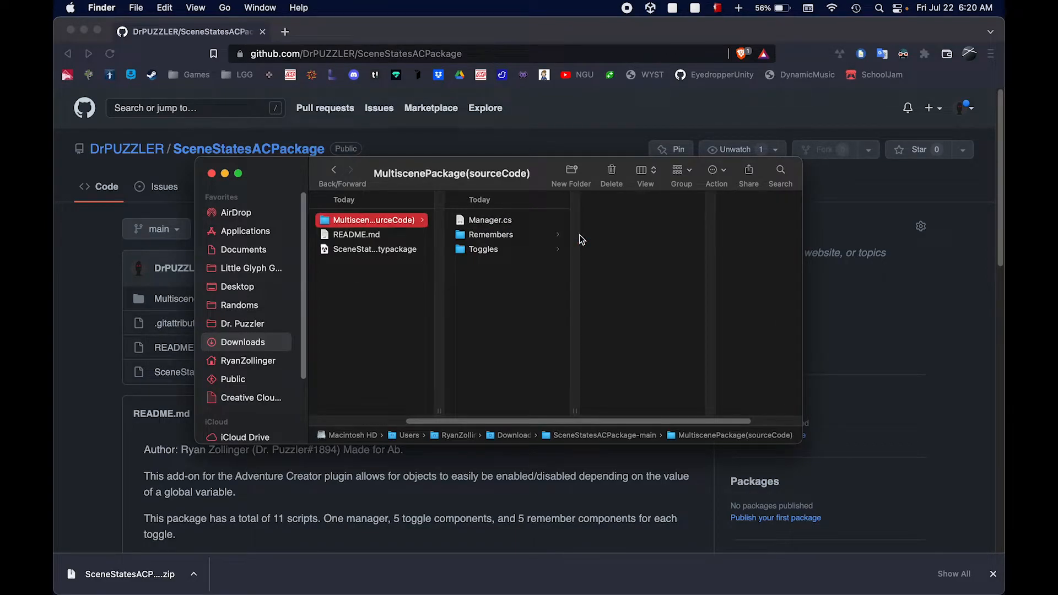
pyautogui.press('Down')
pyautogui.press('Down')
pyautogui.moveTo(512, 176); pyautogui.dragTo(677, 118)
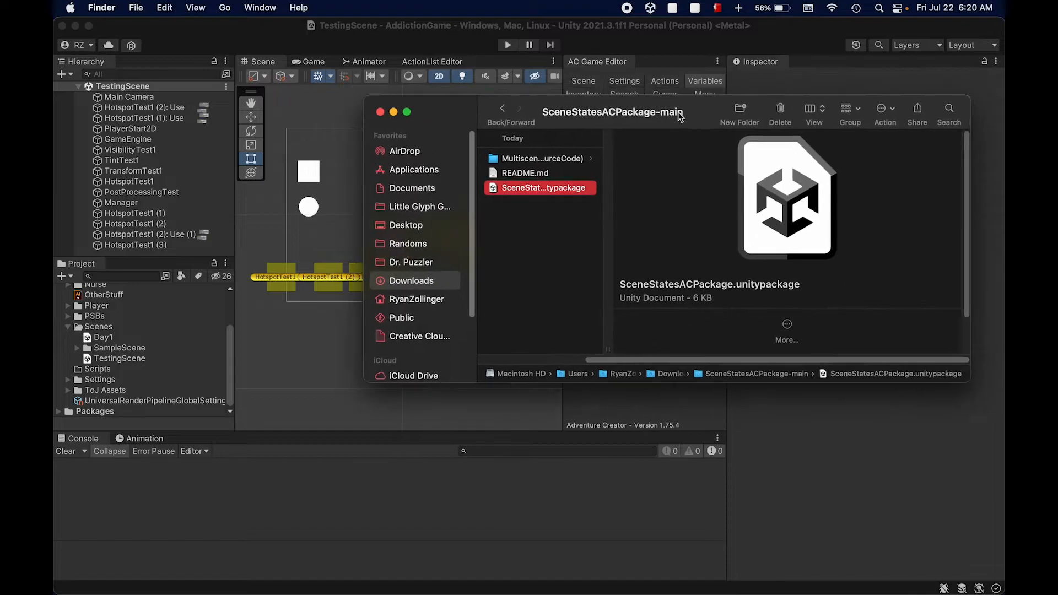
pyautogui.moveTo(495, 188); pyautogui.dragTo(141, 328)
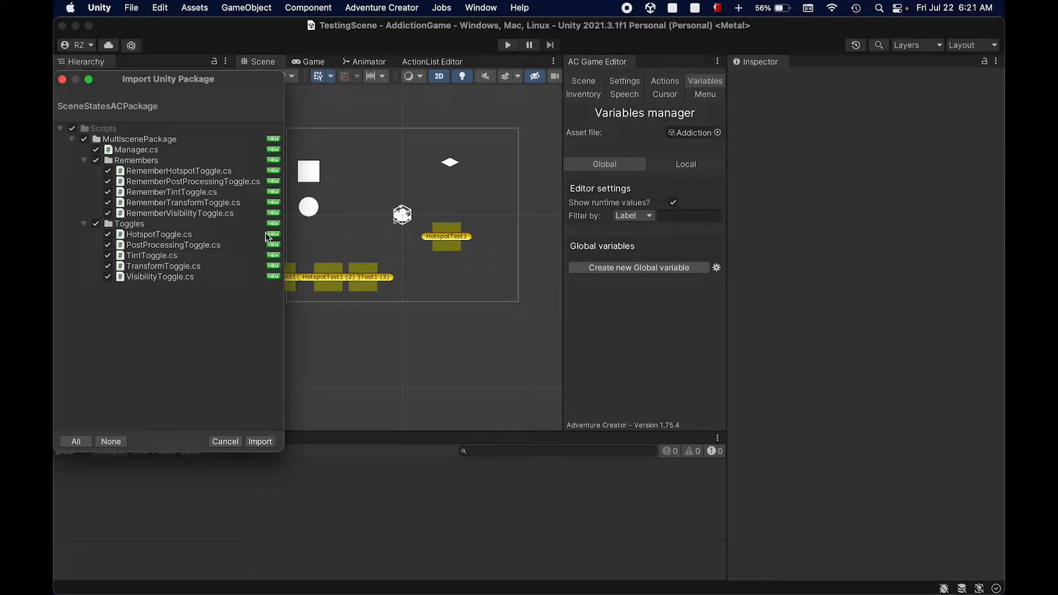
pyautogui.moveTo(180, 79); pyautogui.dragTo(438, 79)
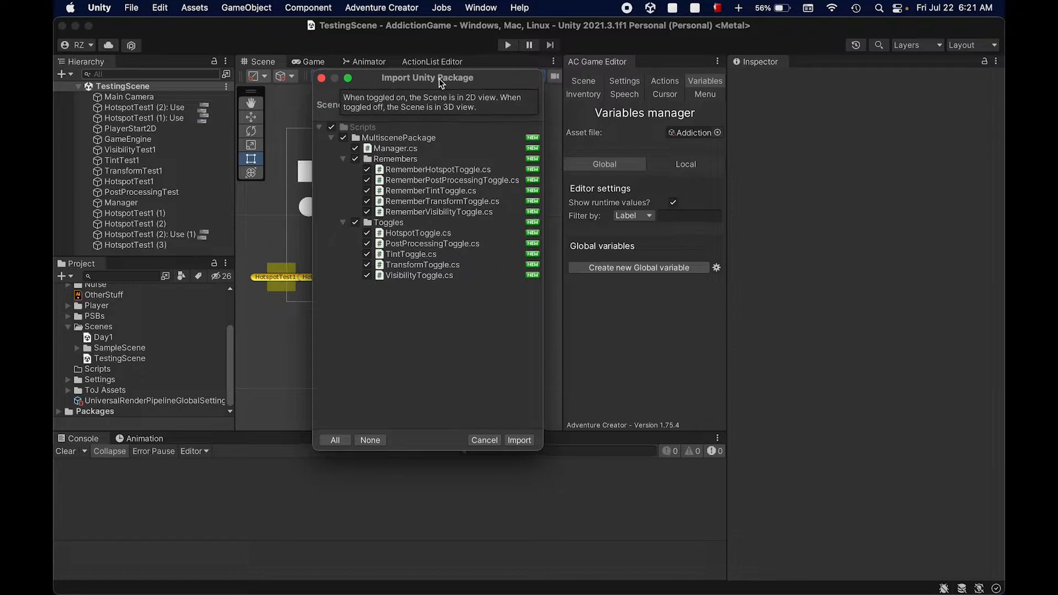
pyautogui.click(484, 440)
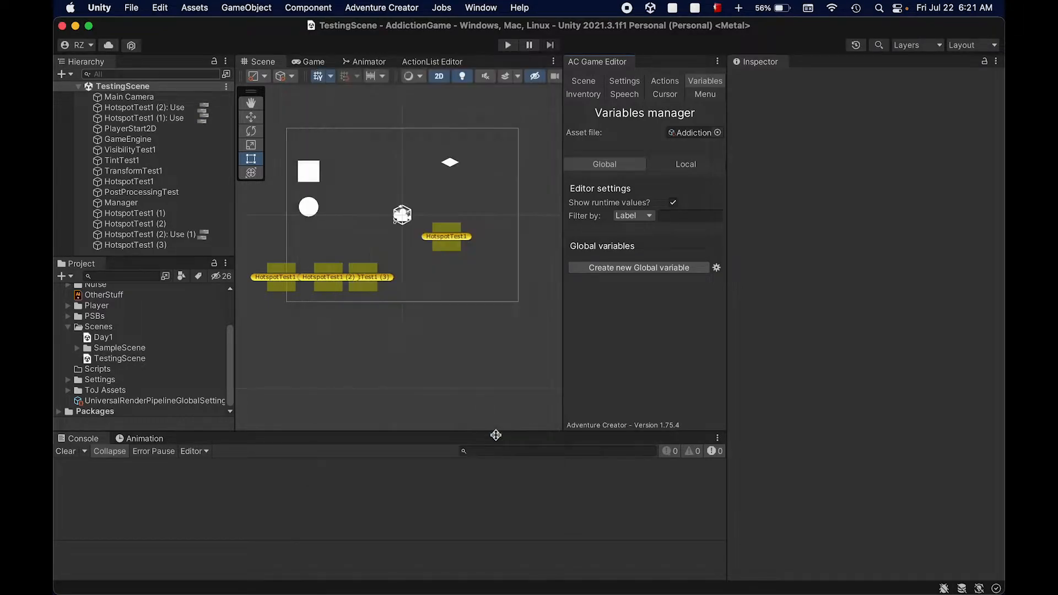
# Import SceneStatesACPackage.unitypackage from Finder into the Unity project, including the Manager, Remembers and Toggles scripts.
pyautogui.hotkey('ctrl', 'Up')
pyautogui.click(864, 183)
pyautogui.moveTo(538, 186); pyautogui.dragTo(114, 377)
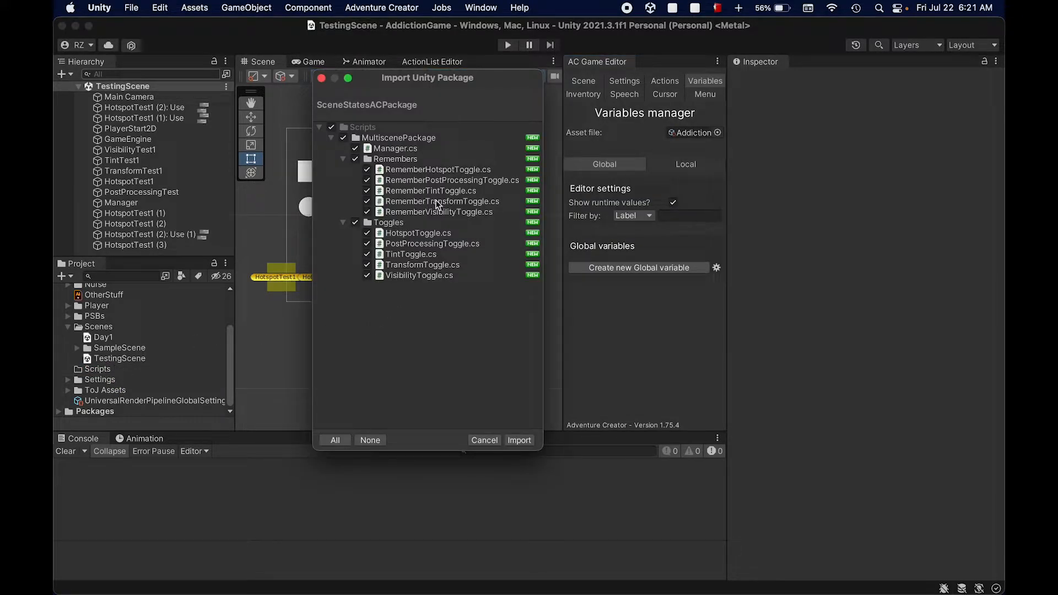
pyautogui.click(342, 223)
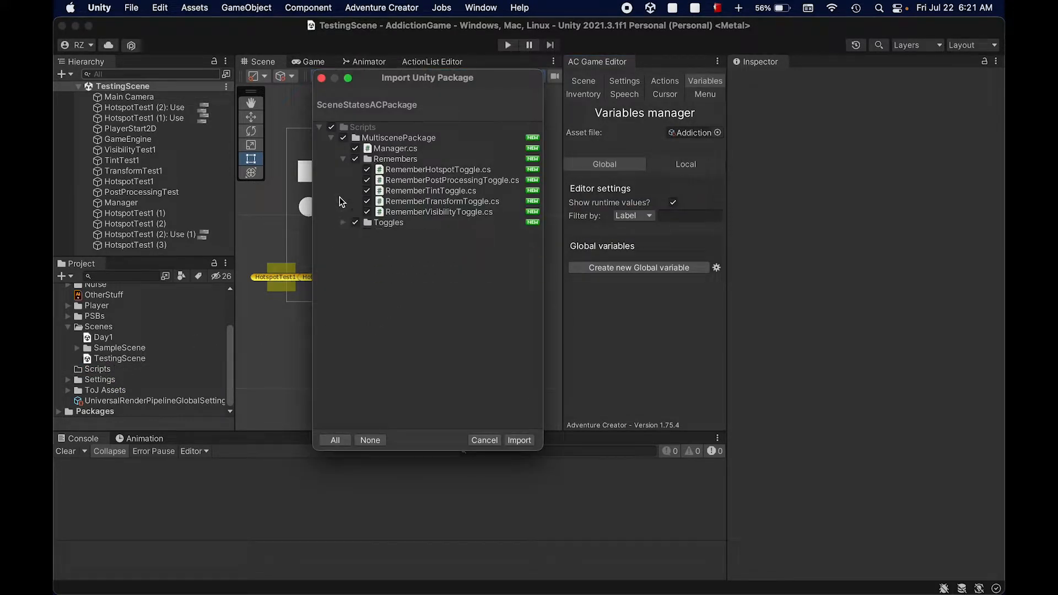
pyautogui.click(342, 160)
pyautogui.click(331, 138)
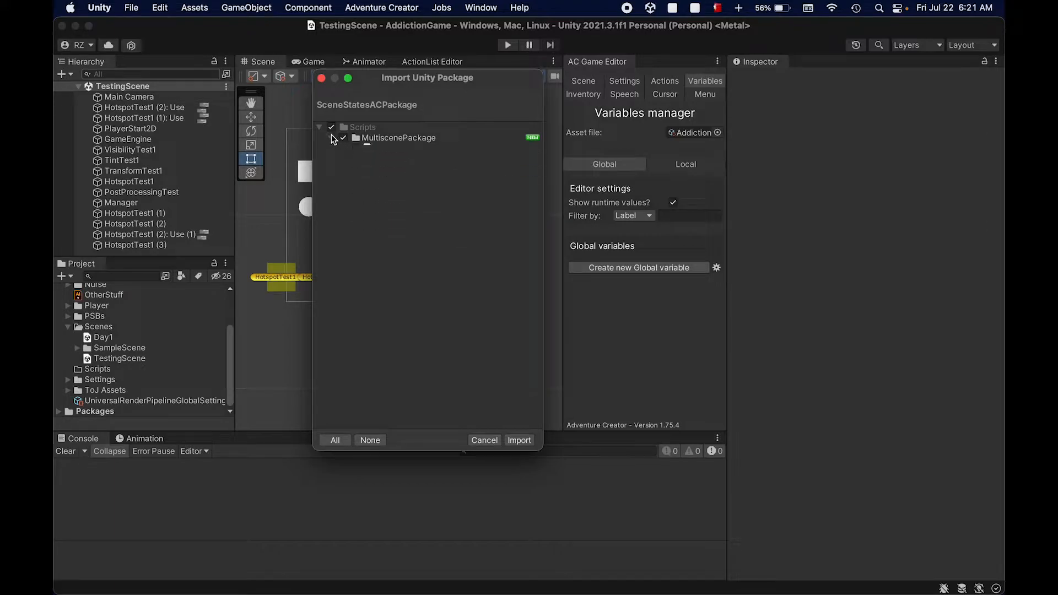
pyautogui.click(331, 138)
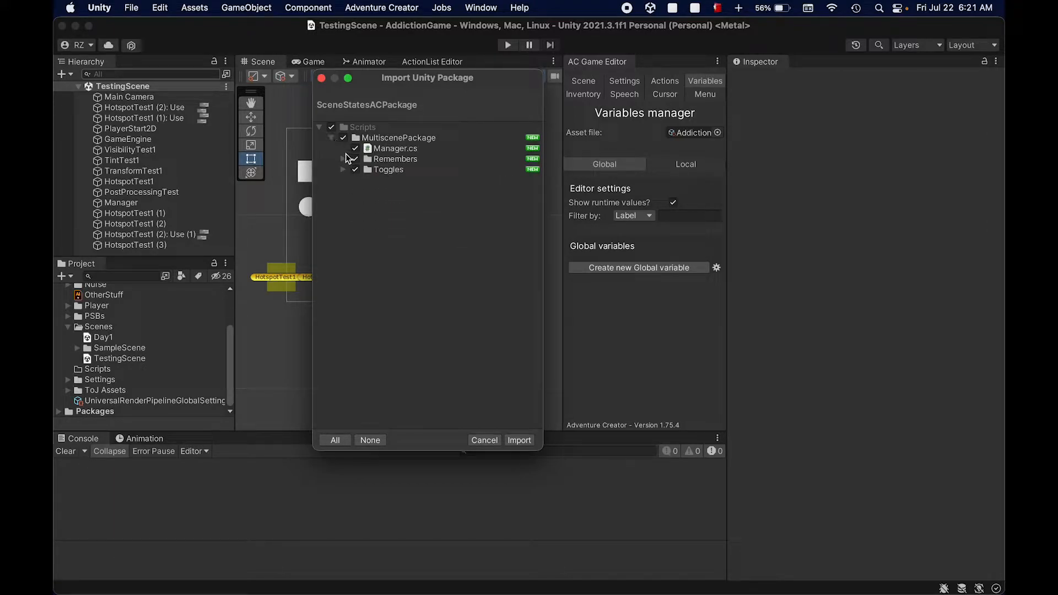
pyautogui.click(343, 159)
pyautogui.click(342, 223)
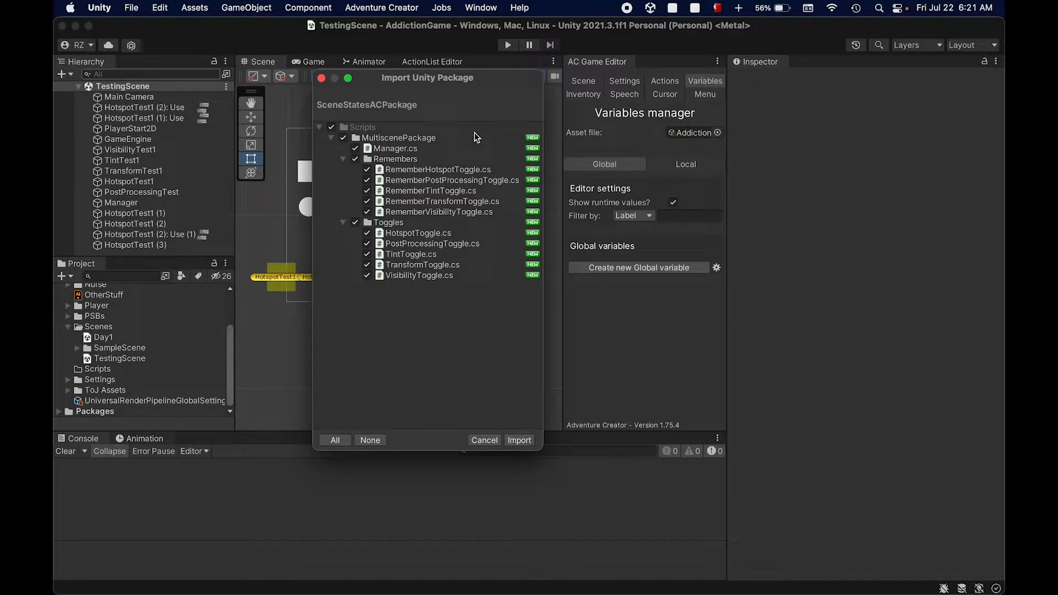
pyautogui.click(518, 440)
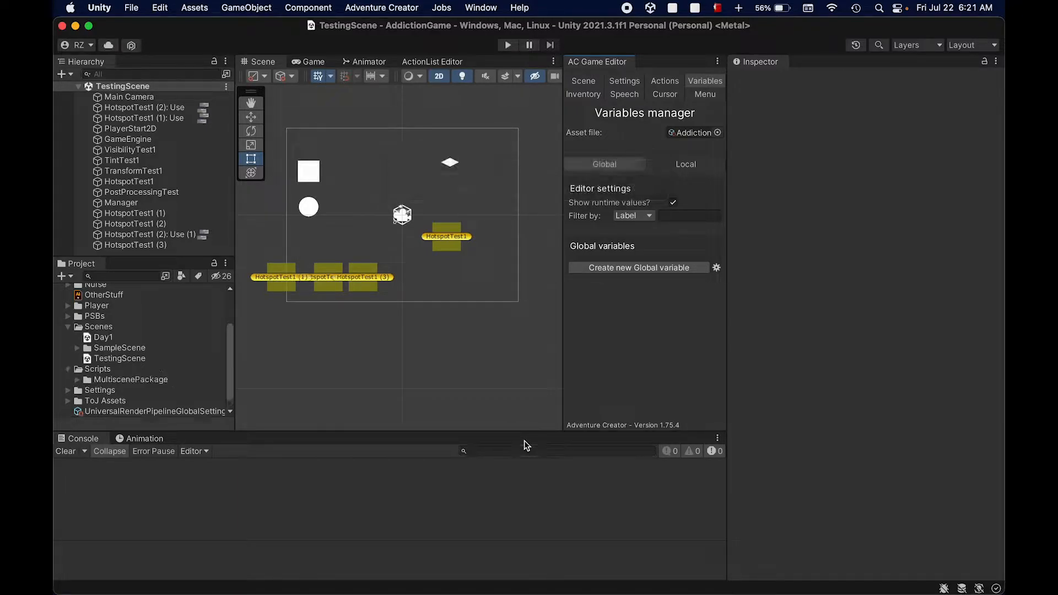
# Examine the imported scripts in the MultiscenePackage folder's Remembers and Toggles subfolders.
pyautogui.doubleClick(130, 379)
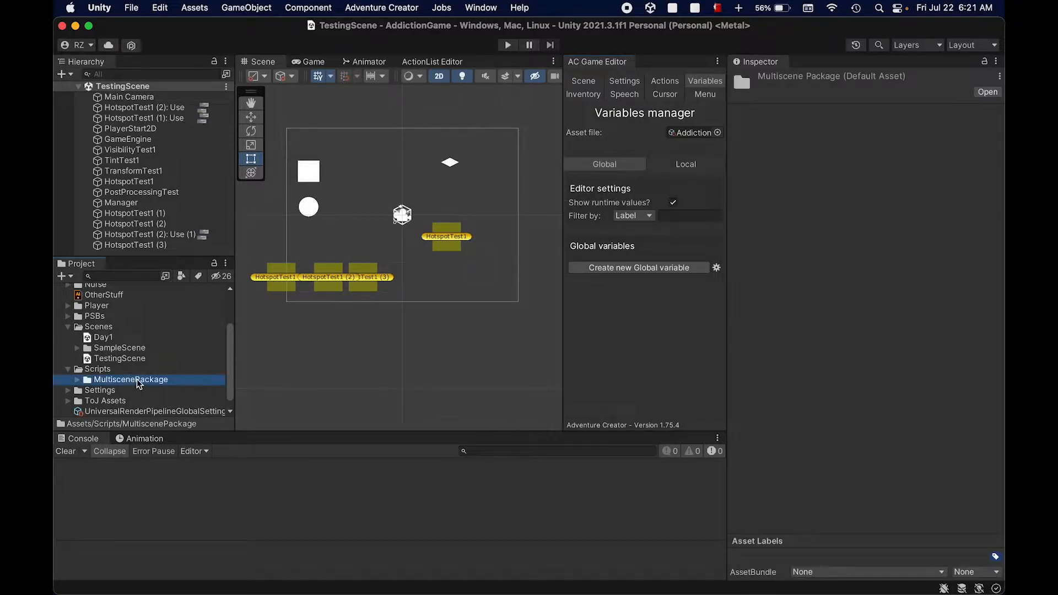
pyautogui.scroll(-4, 136, 379)
pyautogui.click(132, 370)
pyautogui.press('Right')
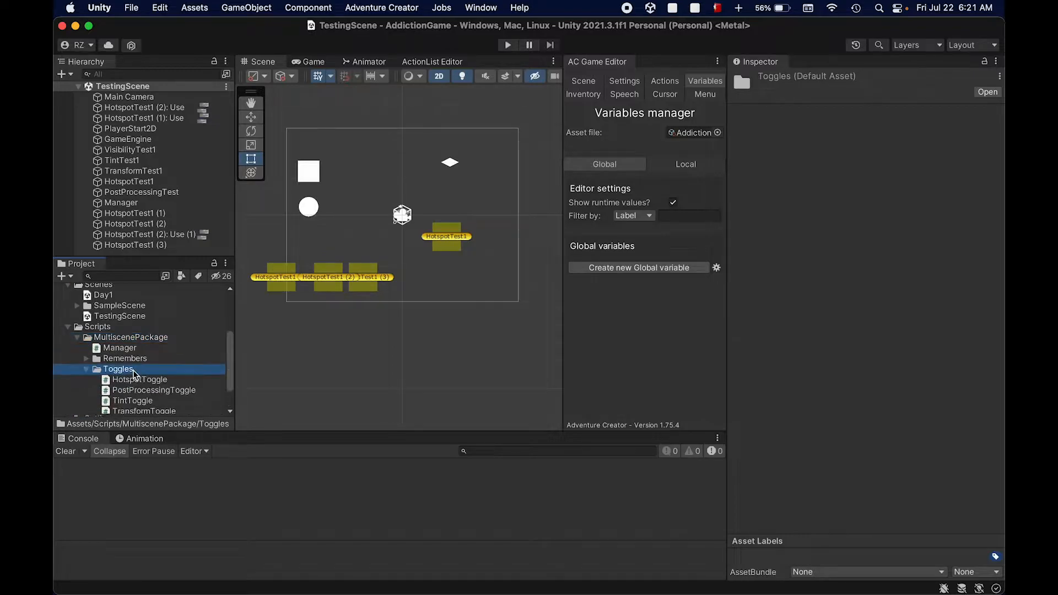
pyautogui.press('Up')
pyautogui.press('Right')
pyautogui.scroll(-5, 132, 374)
pyautogui.click(134, 370)
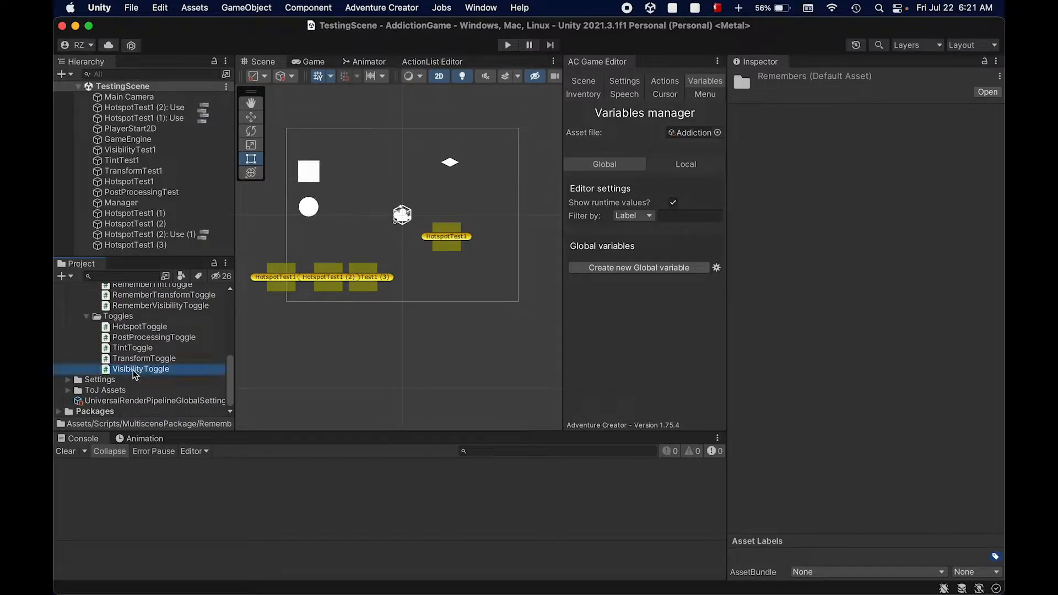
pyautogui.scroll(2, 133, 369)
pyautogui.hotkey('ctrl', 'Up')
pyautogui.click(766, 165)
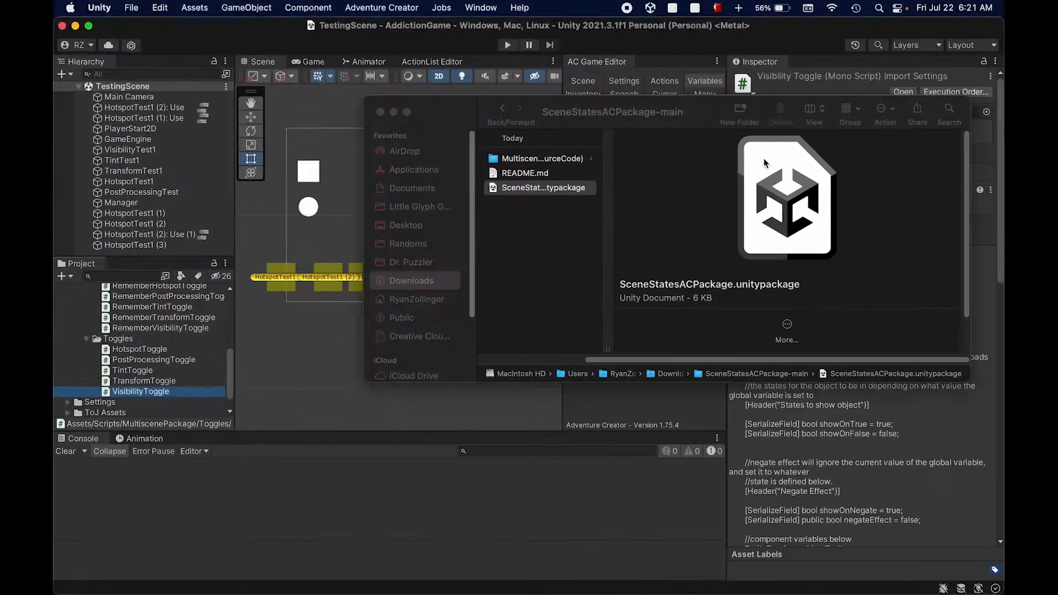
pyautogui.scroll(3, 156, 335)
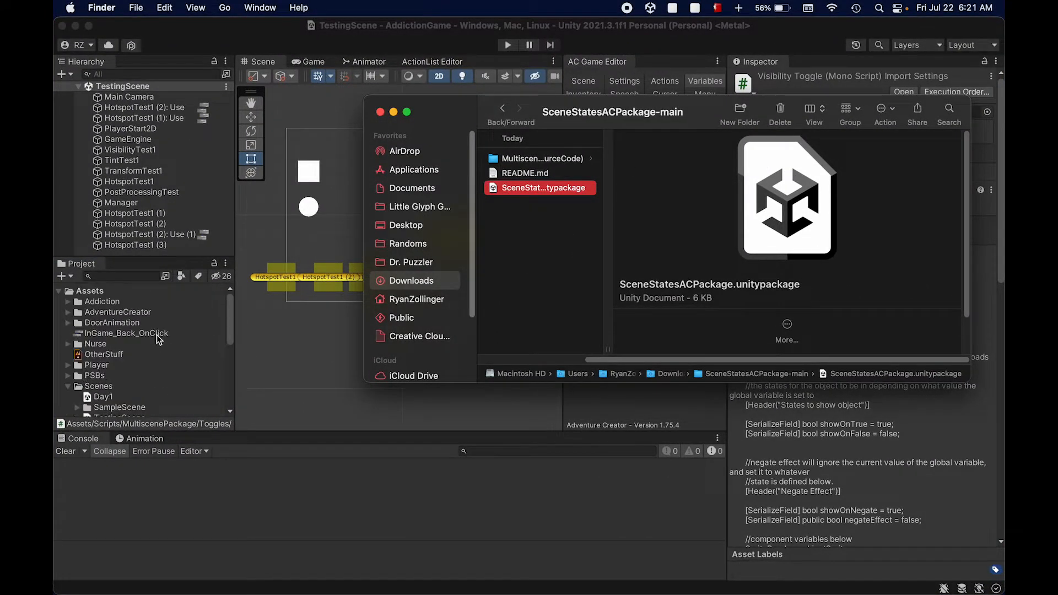
pyautogui.click(156, 335)
pyautogui.scroll(3, 157, 335)
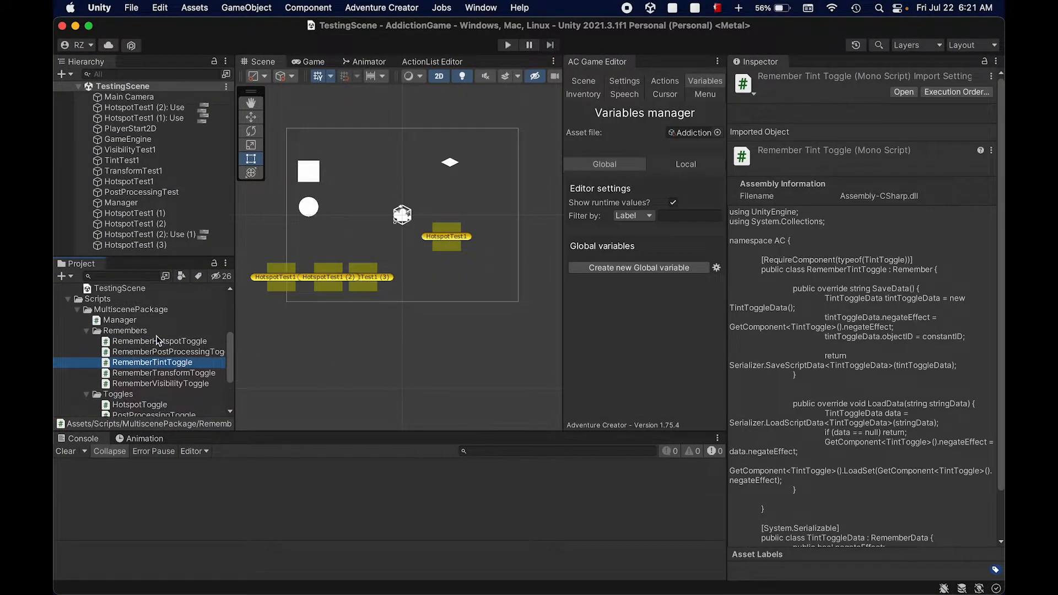
# Try to import SceneStatesACPackage.unitypackage from Finder into the Unity project again and dismiss the import window.
pyautogui.hotkey('ctrl', 'Up')
pyautogui.click(881, 160)
pyautogui.moveTo(496, 188); pyautogui.dragTo(134, 302)
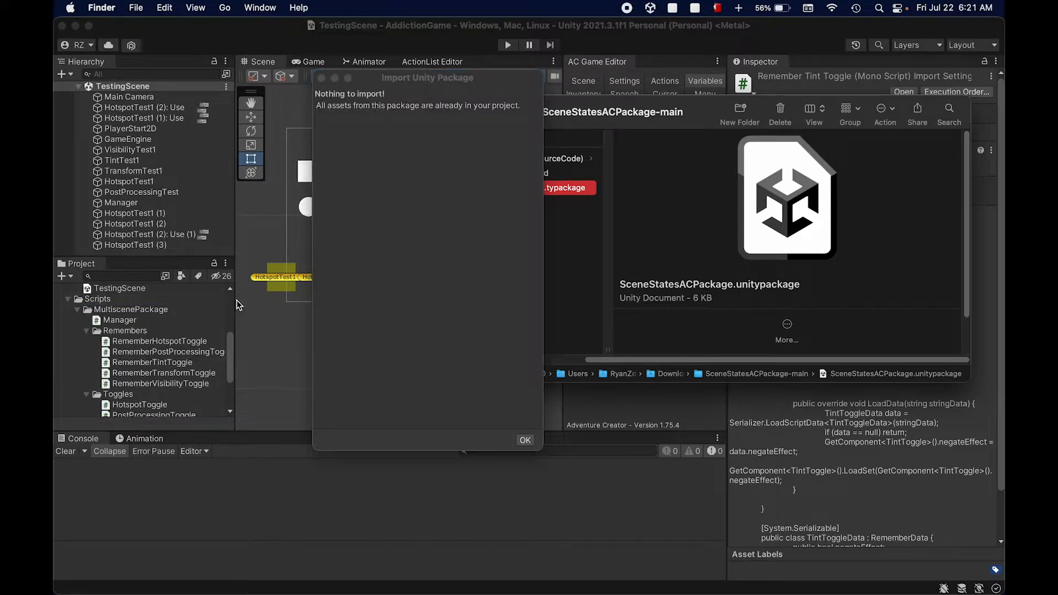
pyautogui.click(526, 440)
pyautogui.click(526, 440)
# Close the SceneStatesACPackage-main Finder window and return to Unity.
pyautogui.hotkey('ctrl', 'Up')
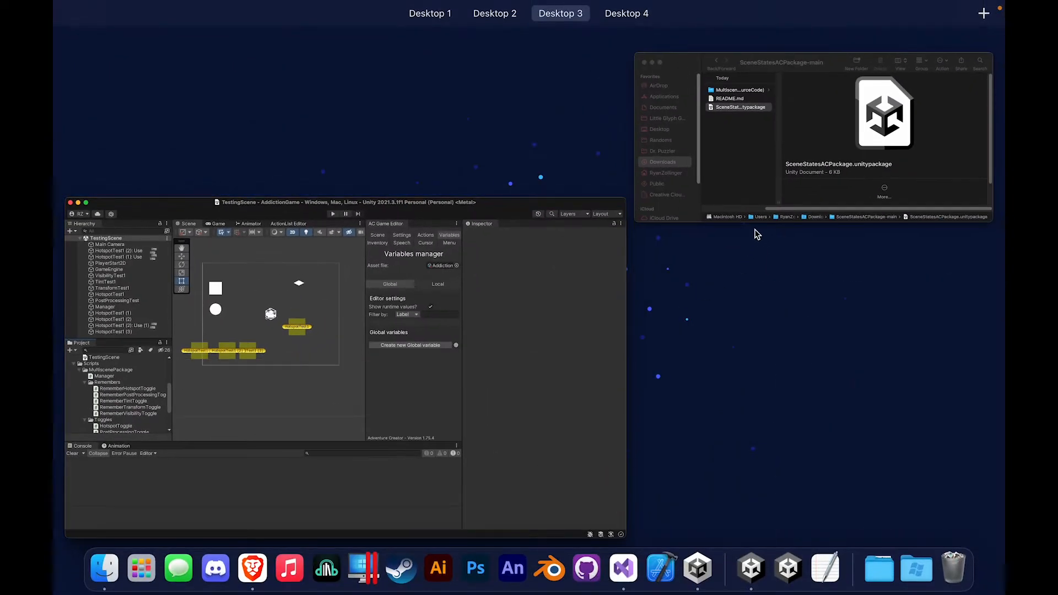
pyautogui.click(754, 233)
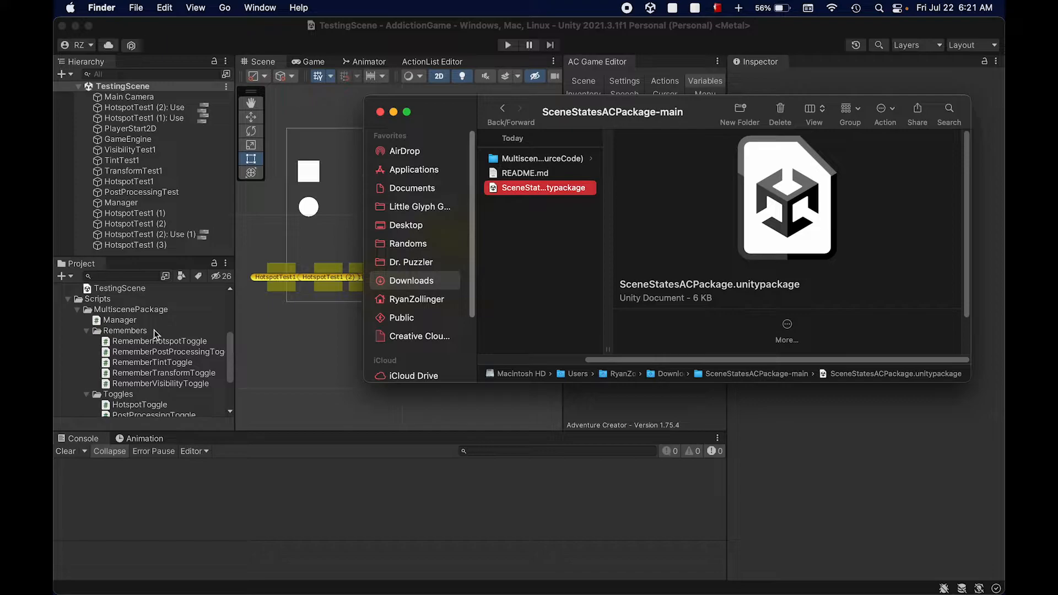
pyautogui.click(380, 112)
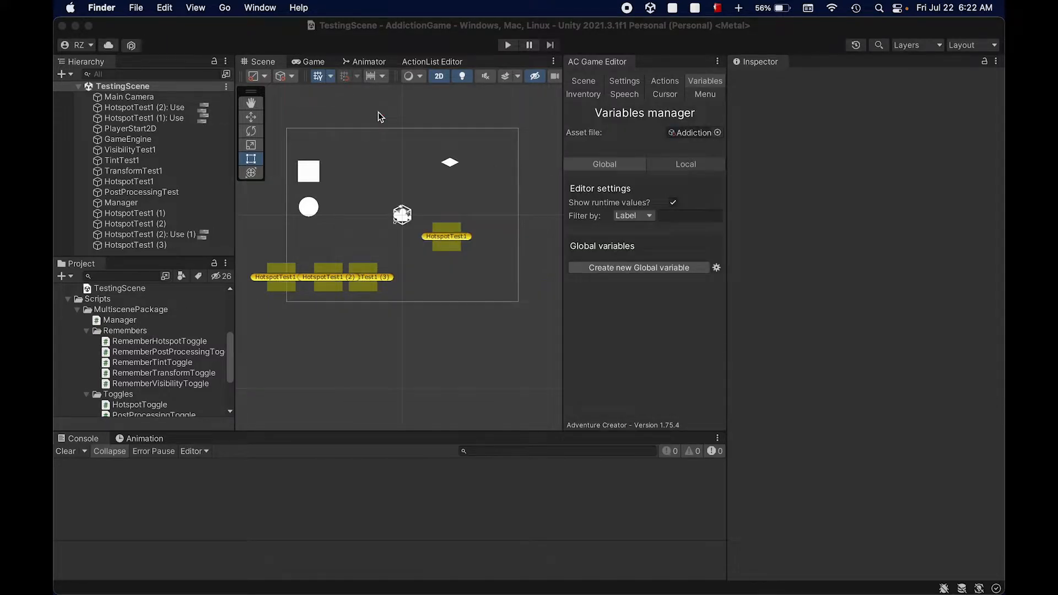
pyautogui.click(366, 159)
# Inspect the RememberPostProcessingToggle and HotspotToggle scripts, and collapse the Remembers folder.
pyautogui.click(128, 351)
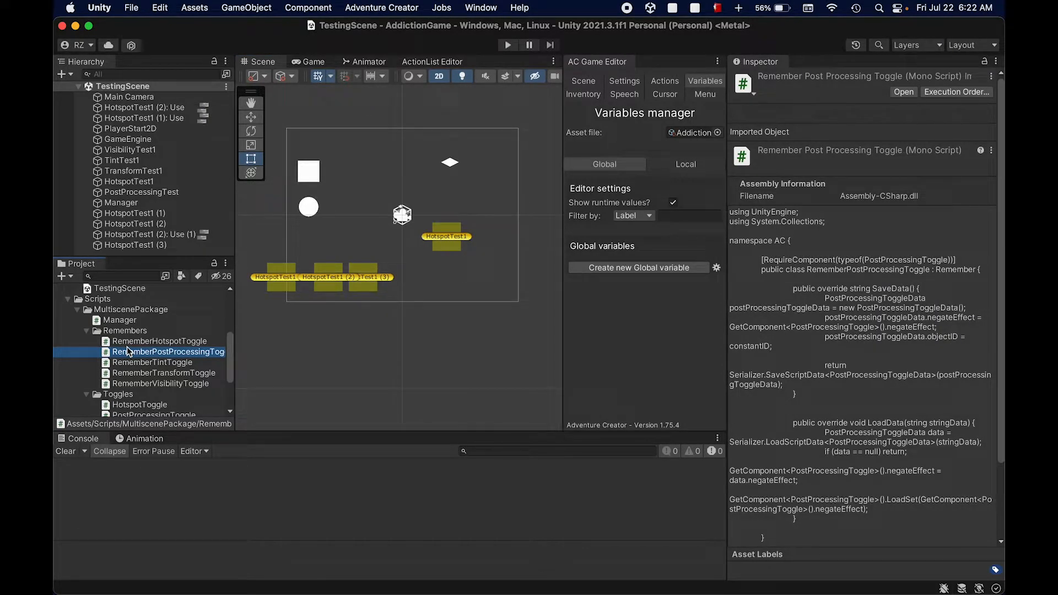
pyautogui.scroll(-3, 128, 351)
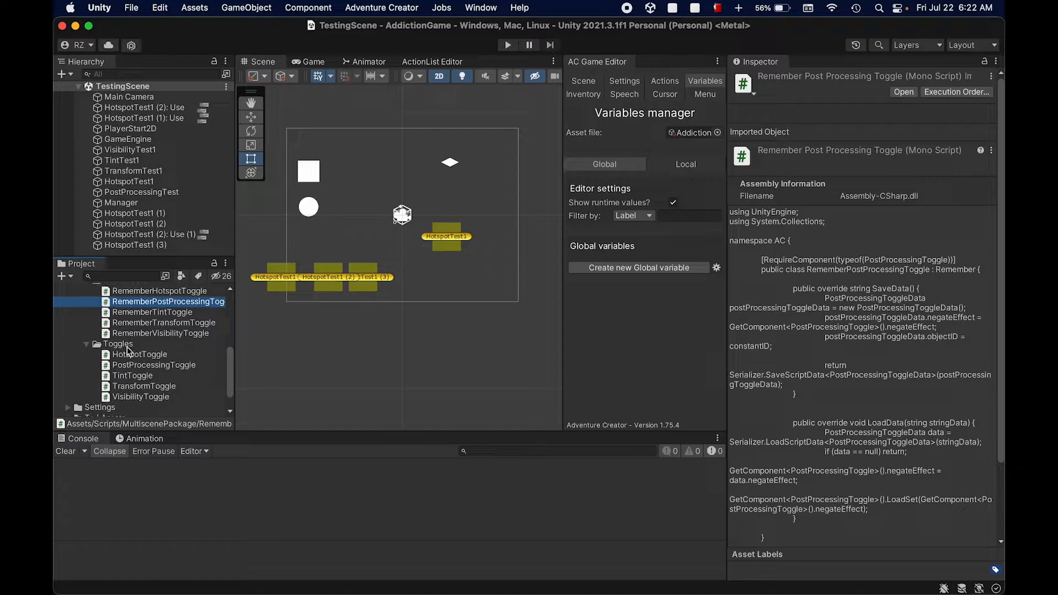
pyautogui.click(127, 351)
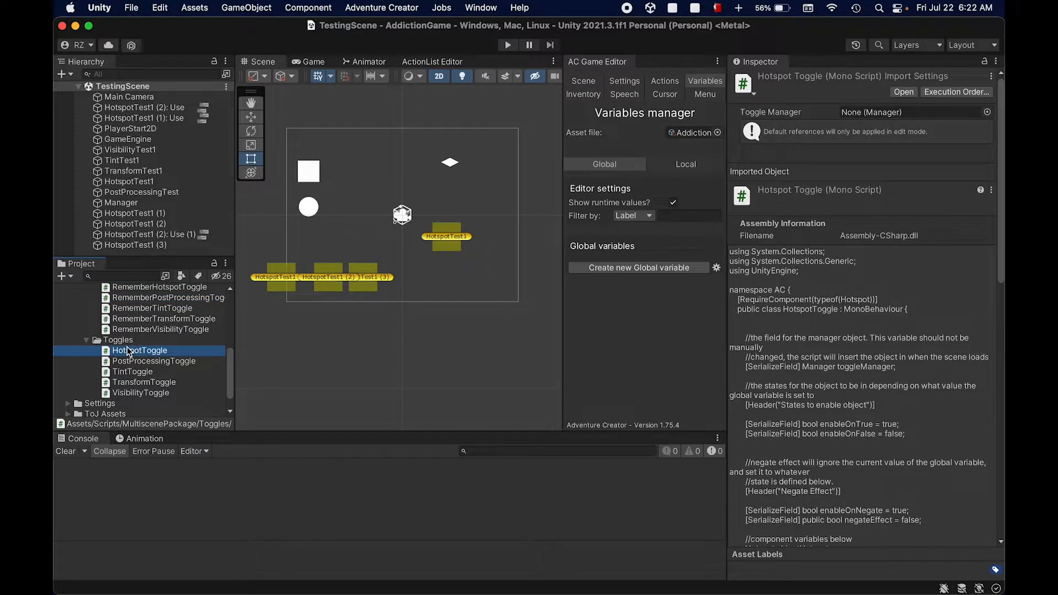
pyautogui.scroll(1, 127, 351)
pyautogui.click(127, 346)
pyautogui.press('Left')
pyautogui.press('Left')
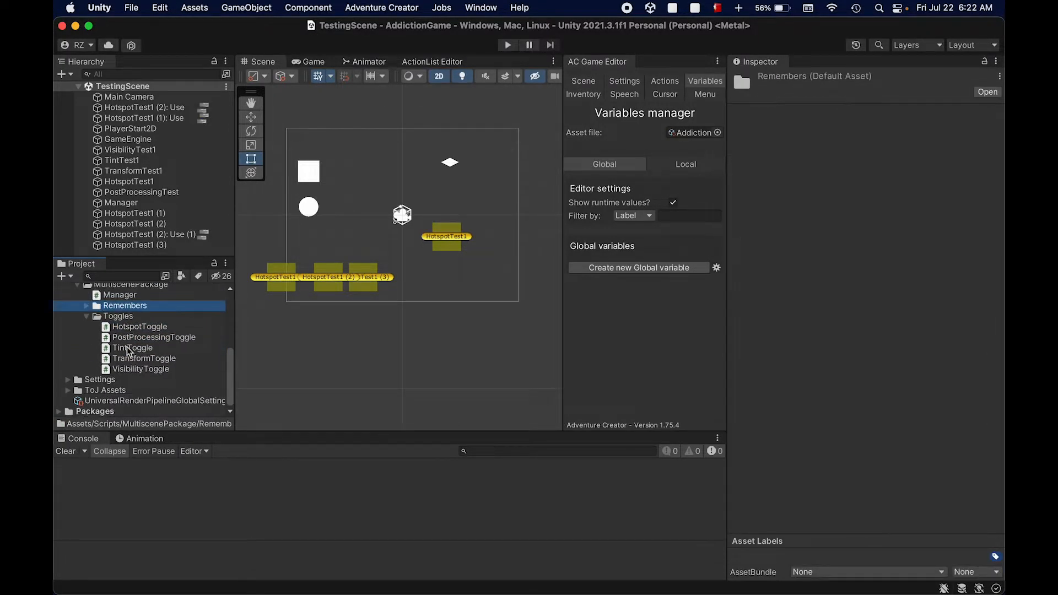
pyautogui.press('Up')
pyautogui.click(392, 336)
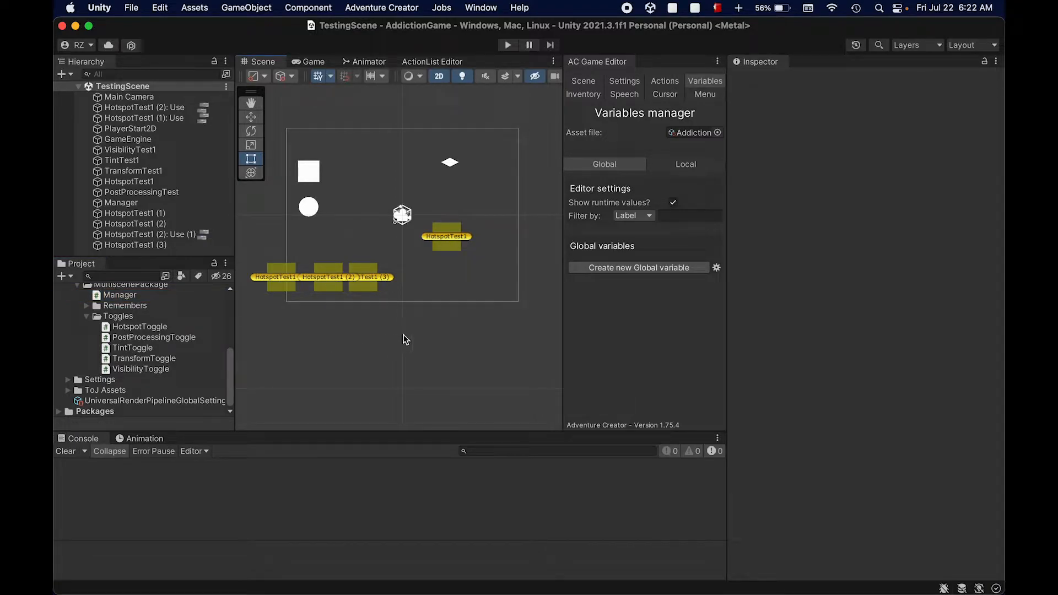
# Create a Boolean global variable labelled ButterMyRolls, keeping False as its initial value.
pyautogui.click(619, 269)
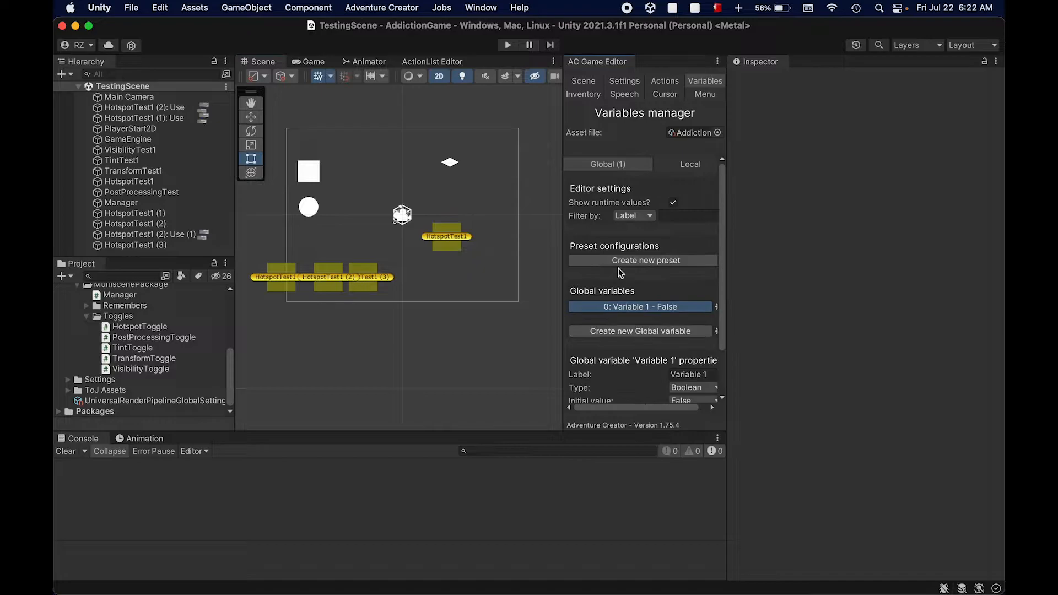
pyautogui.scroll(-2, 678, 291)
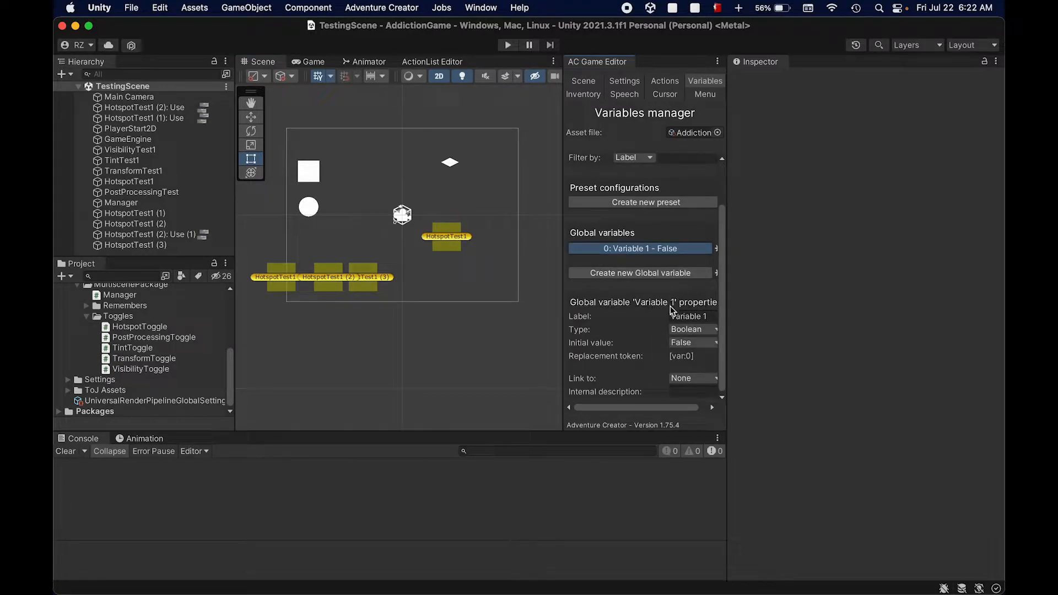
pyautogui.moveTo(561, 304); pyautogui.dragTo(425, 294)
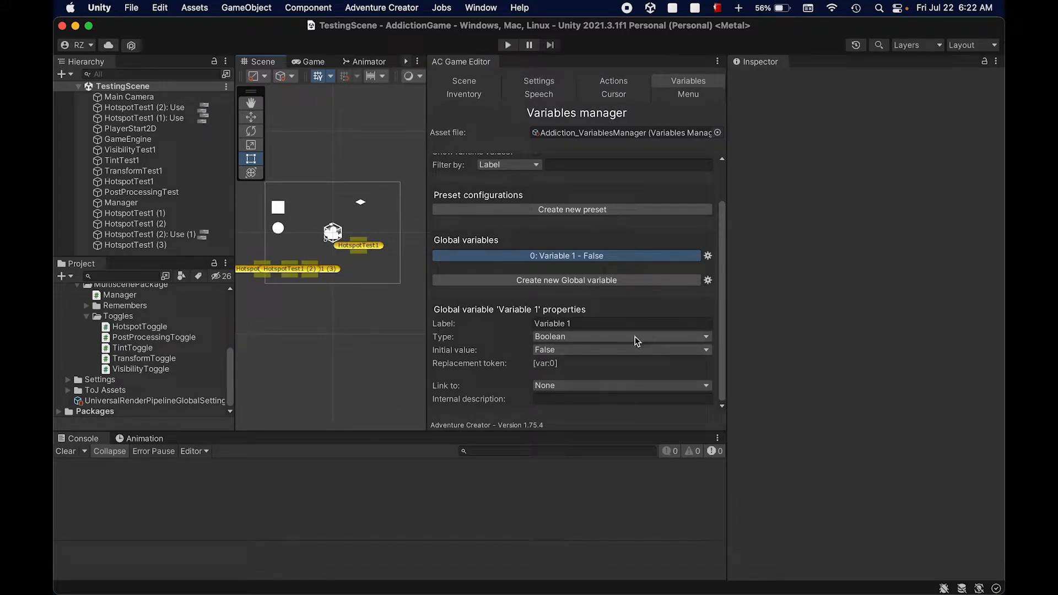
pyautogui.click(573, 325)
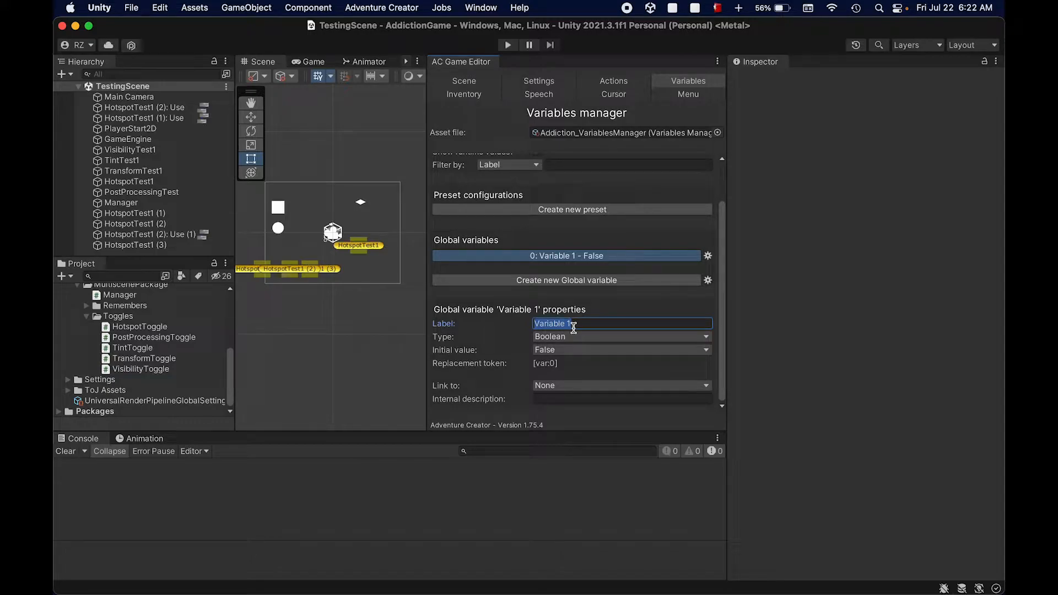
pyautogui.write('Butte')
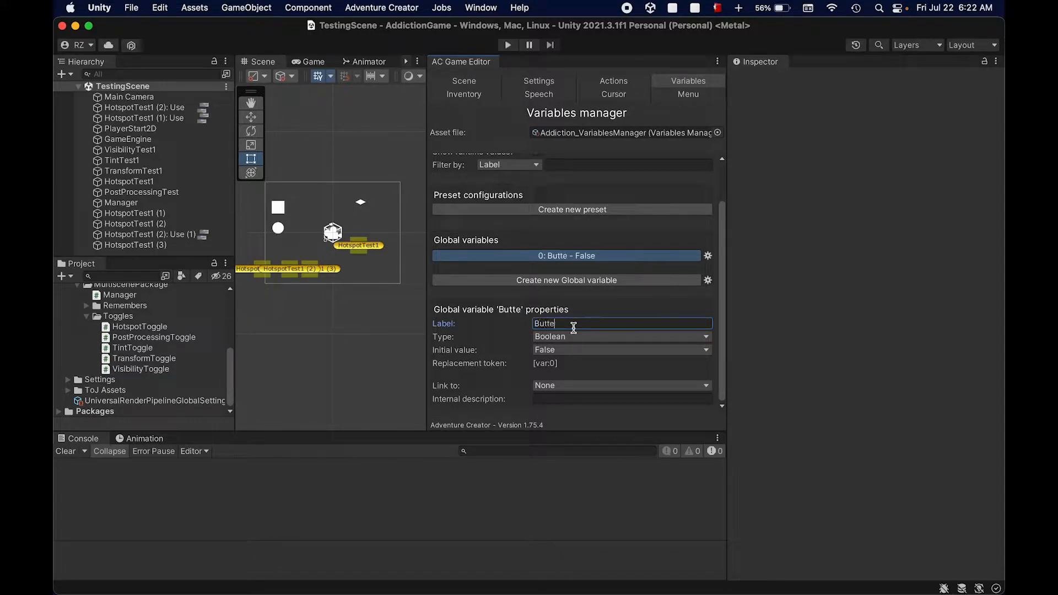
pyautogui.write('rMyRolls')
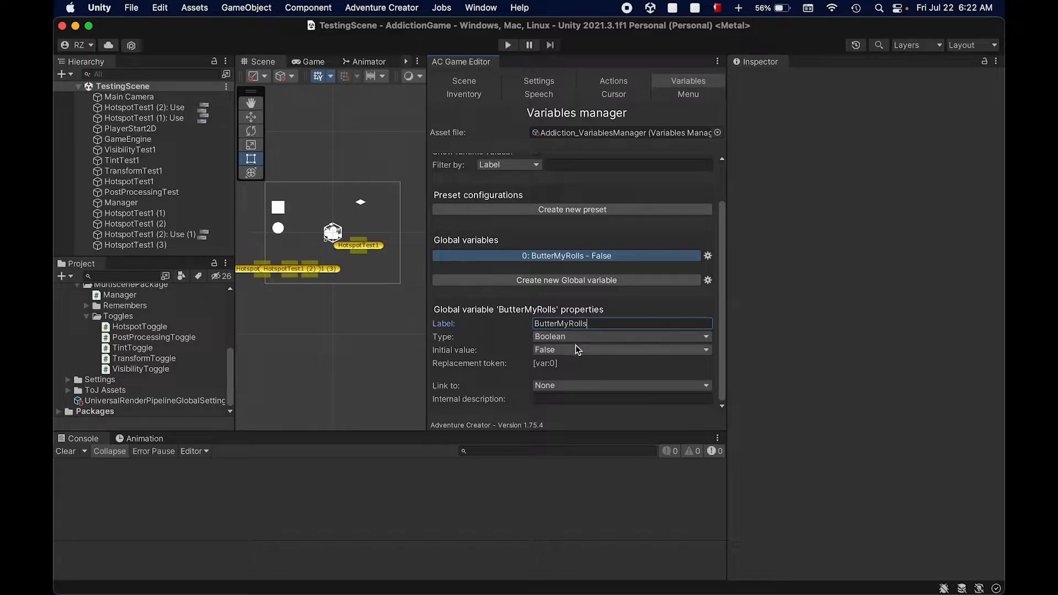
pyautogui.click(575, 347)
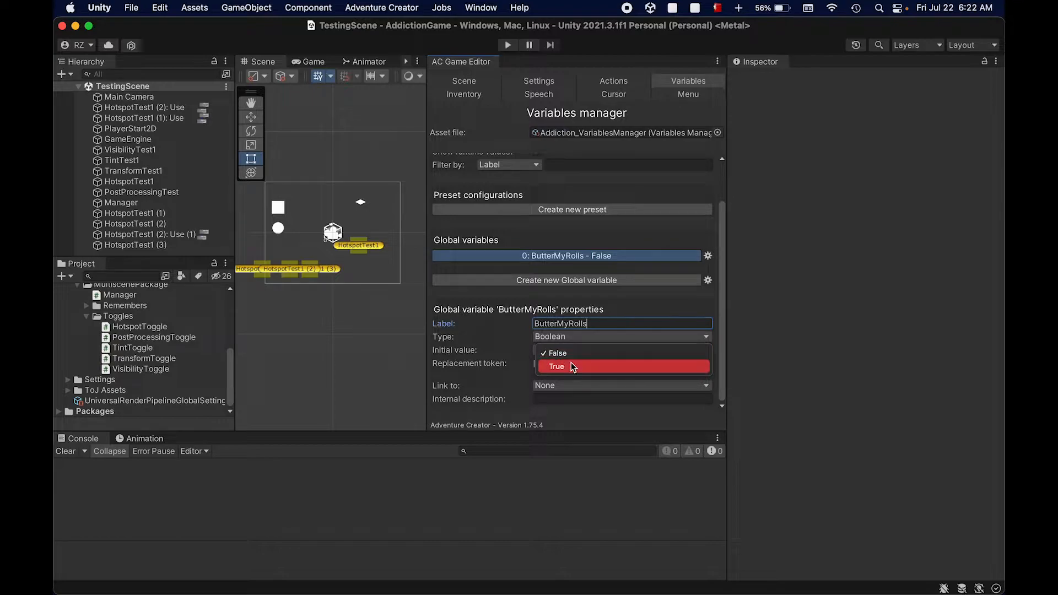
pyautogui.click(396, 345)
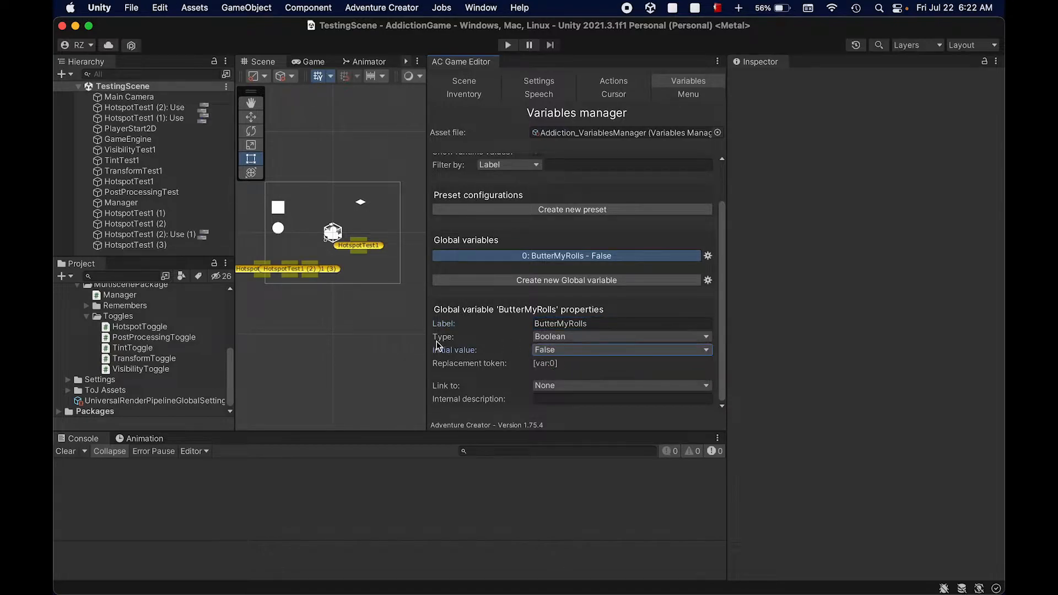
pyautogui.moveTo(427, 341); pyautogui.dragTo(525, 318)
pyautogui.click(331, 353)
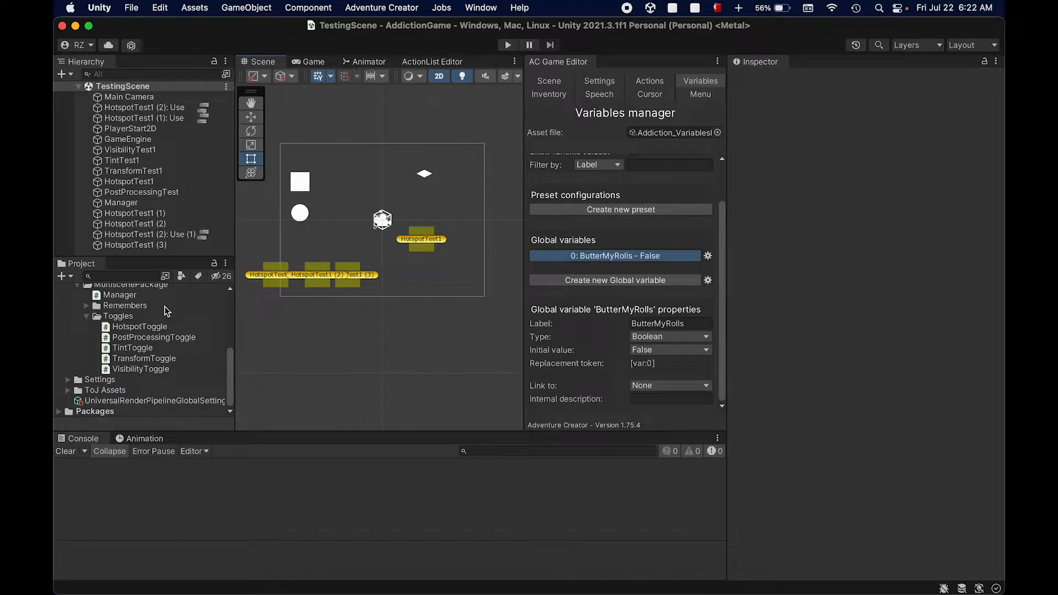
# Try Free Aspect in the Game view, set it back to 4K UHD (3840x2160) and return to the Scene view.
pyautogui.click(325, 61)
pyautogui.click(371, 75)
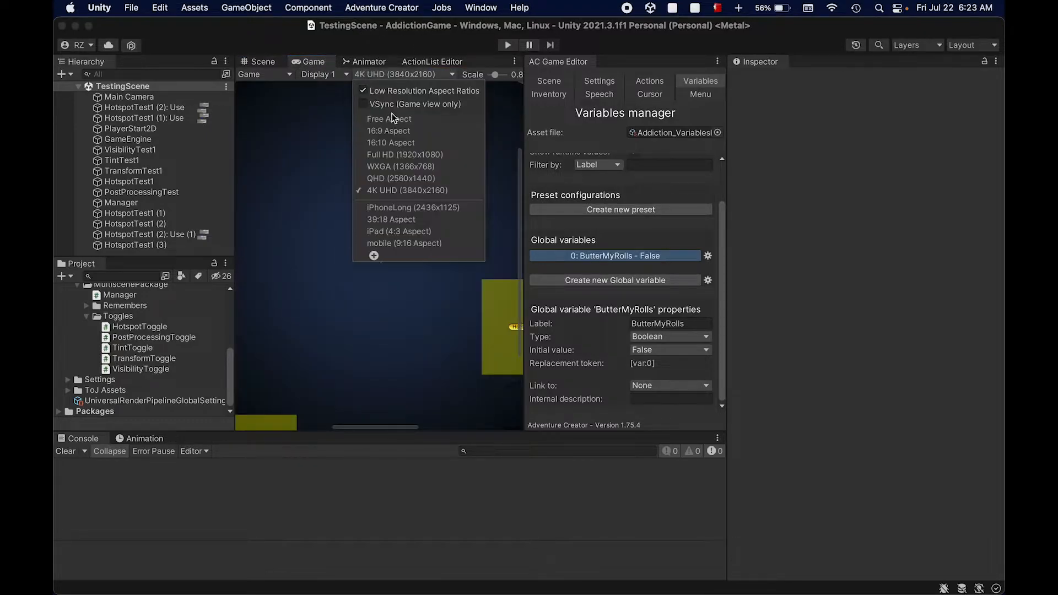
pyautogui.click(396, 118)
pyautogui.click(388, 79)
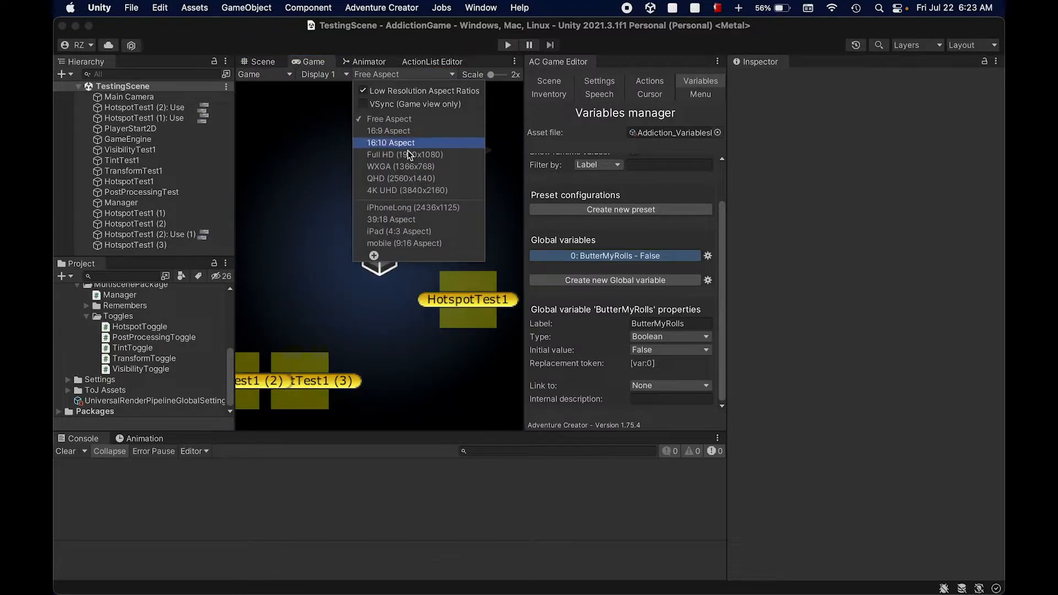
pyautogui.click(422, 188)
pyautogui.click(275, 62)
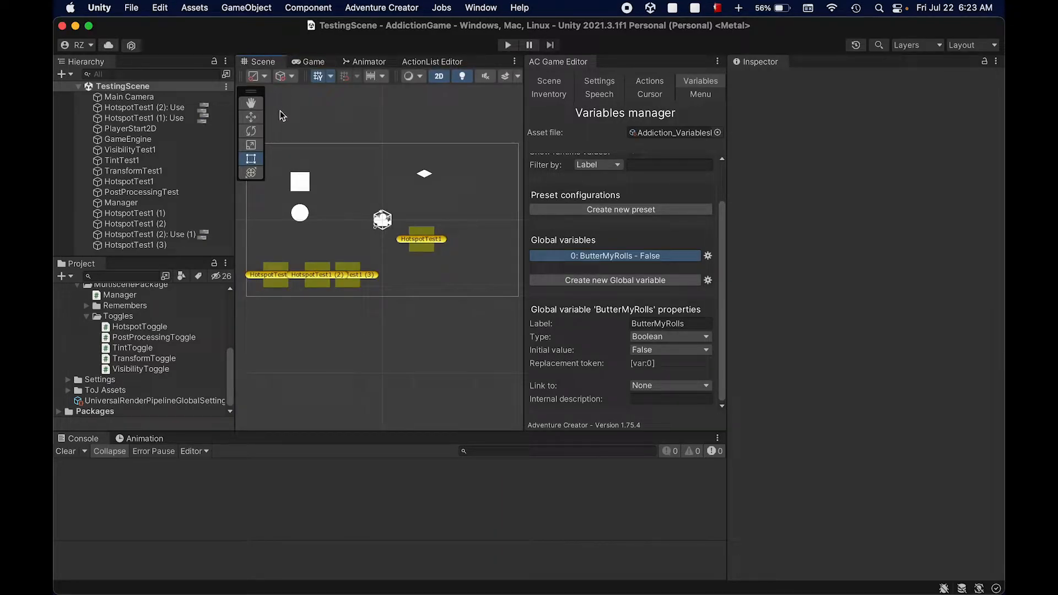
# Delete the existing Manager object from TestingScene.
pyautogui.click(160, 202)
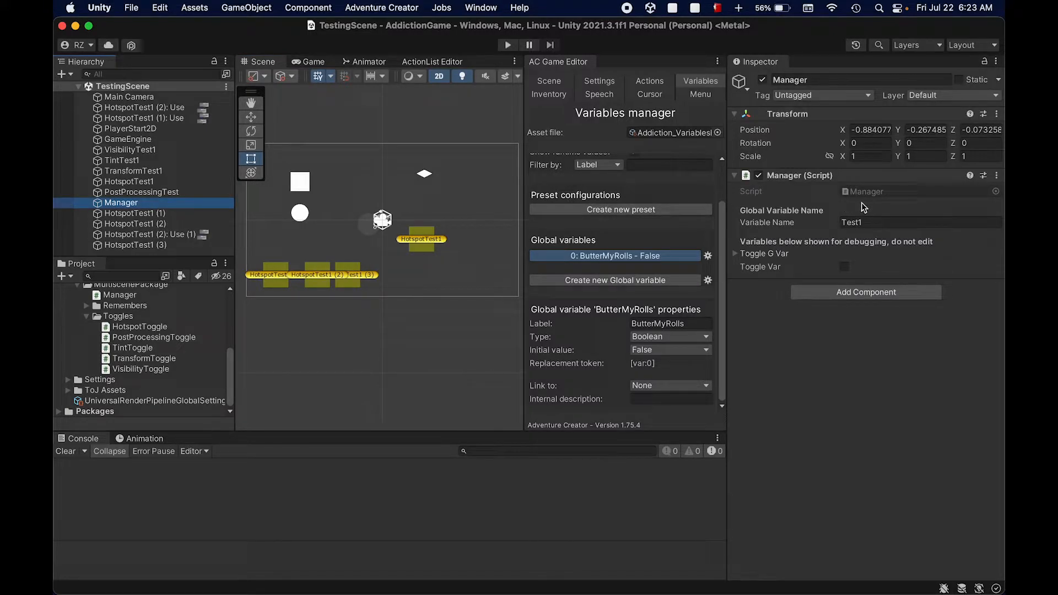
pyautogui.press('Down')
pyautogui.press('Down')
pyautogui.press('Up')
pyautogui.press('Up')
pyautogui.press('super+BackSpace')
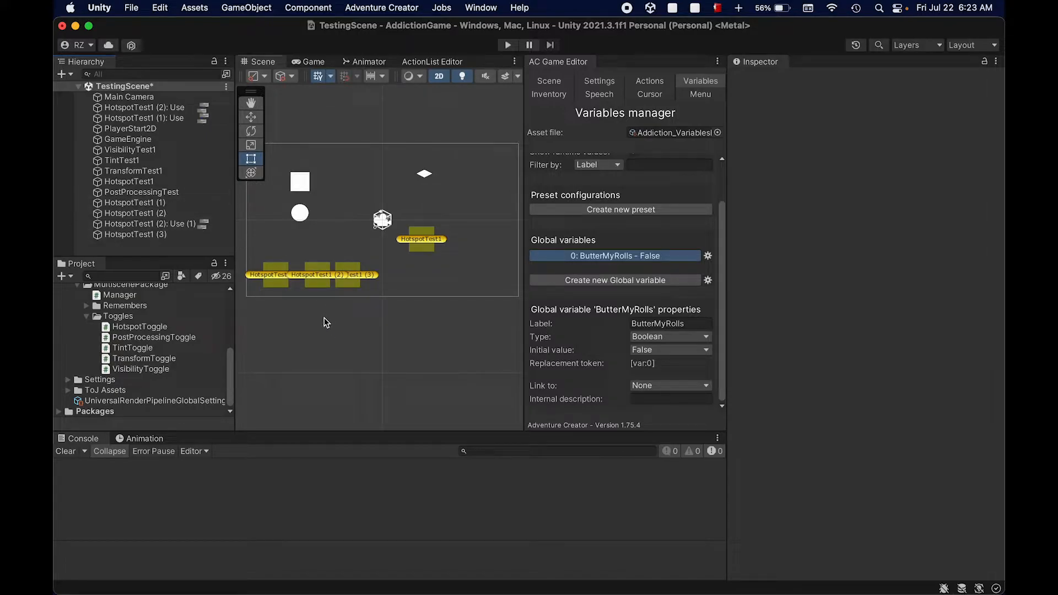
# Create an empty GameObject named Manager and attach the Manager script from the MultiscenePackage folder to it.
pyautogui.click(251, 7)
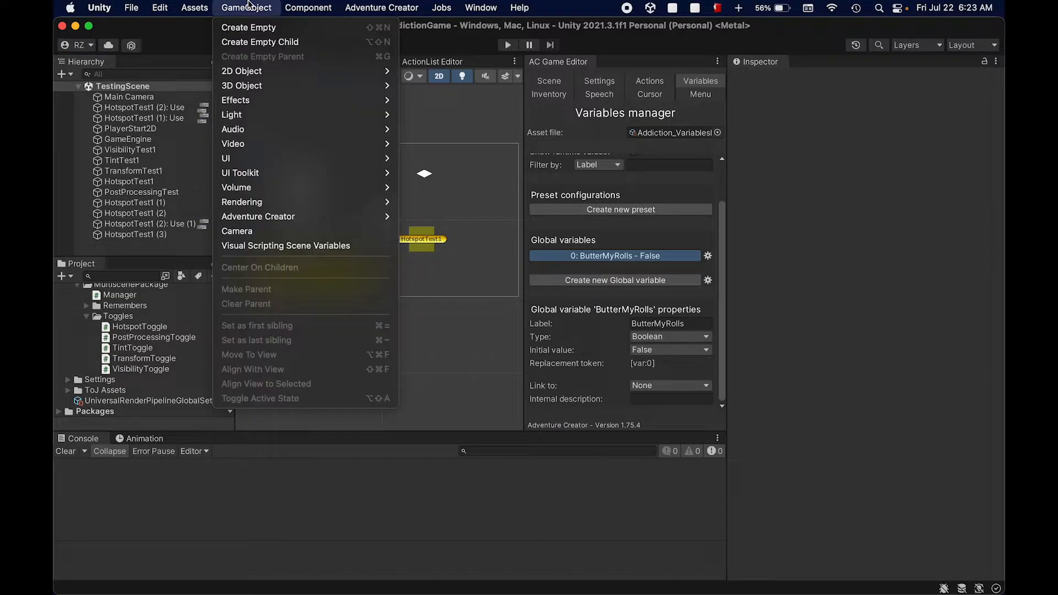
pyautogui.click(263, 28)
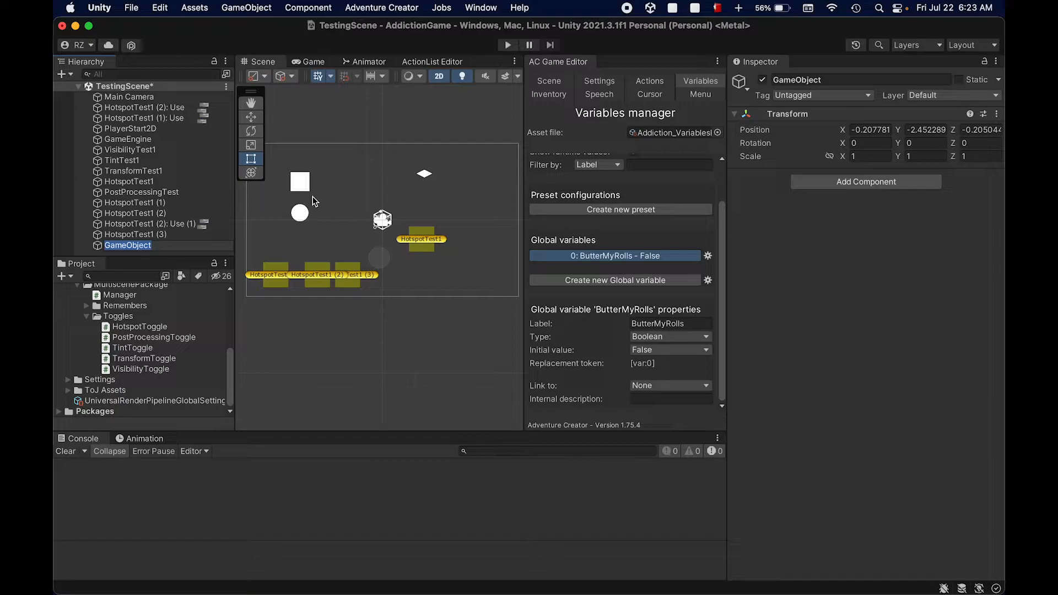
pyautogui.write('Manager')
pyautogui.press('Return')
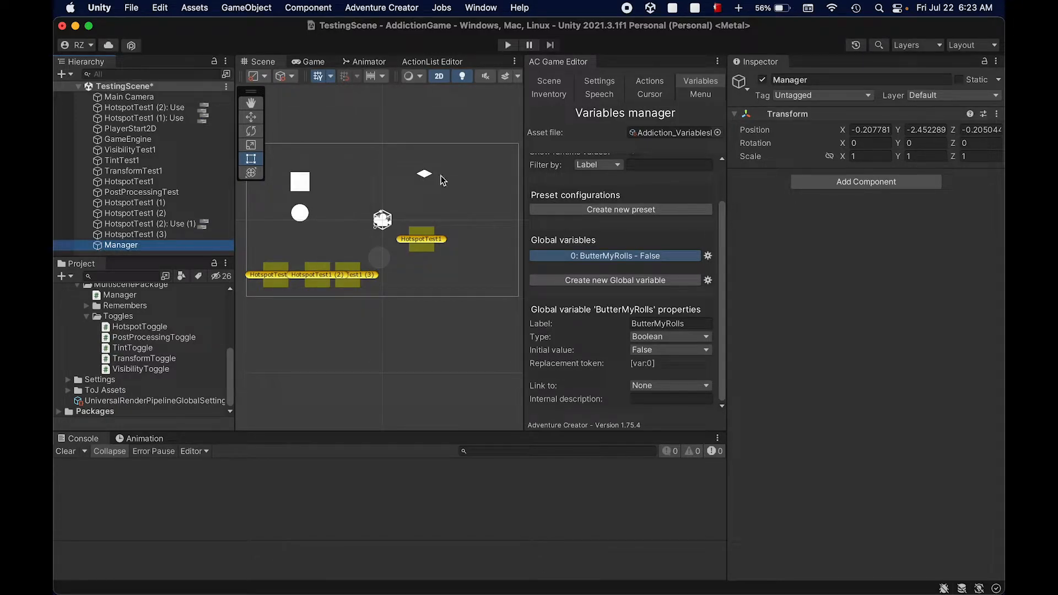
pyautogui.moveTo(107, 296); pyautogui.dragTo(832, 239)
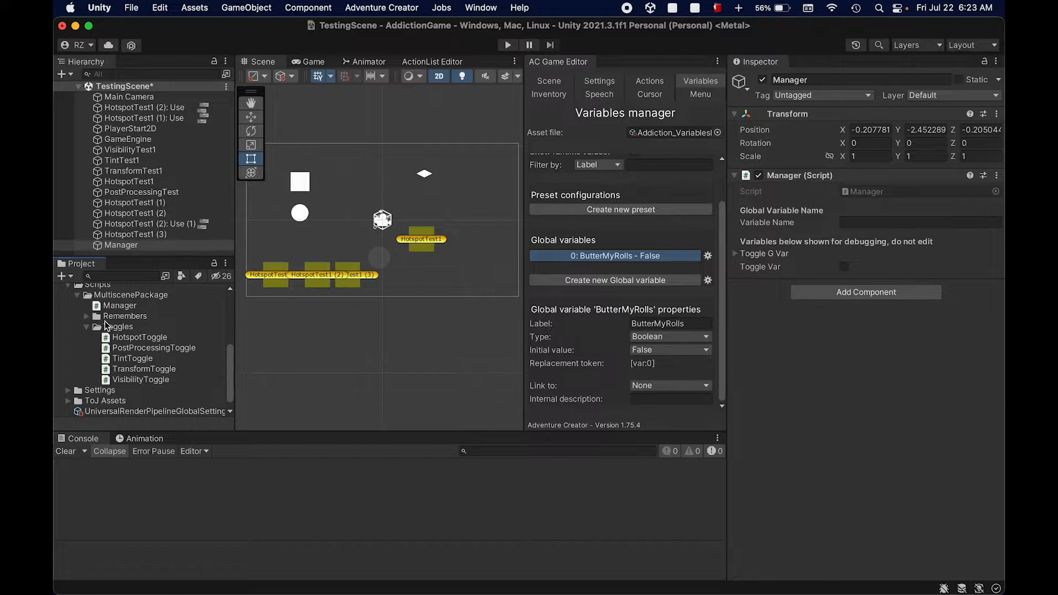
# Search the Manager object's addable components for "man" and close the component search without adding anything.
pyautogui.click(889, 296)
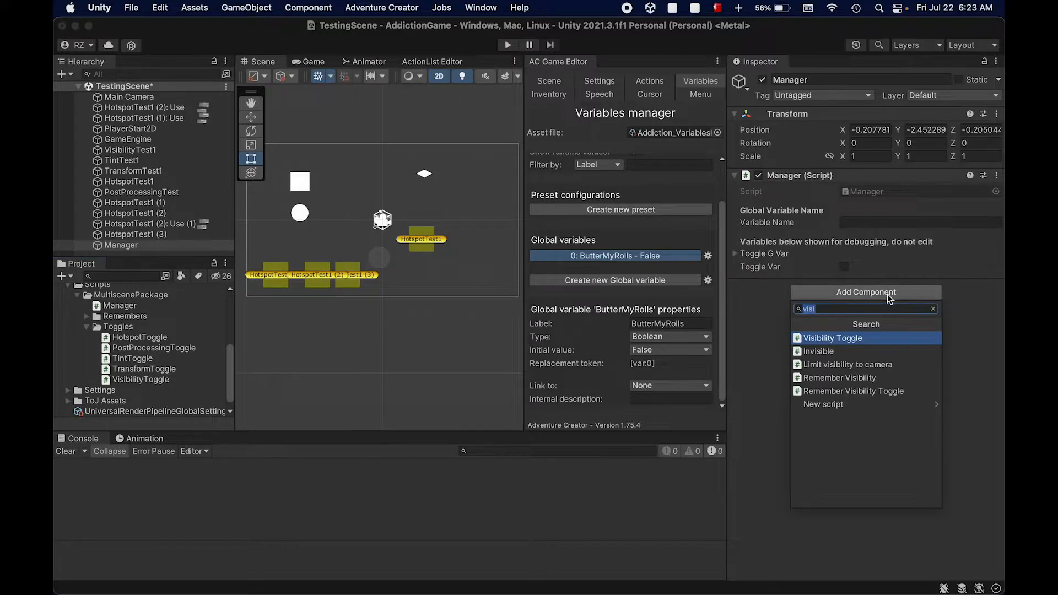
pyautogui.write('man')
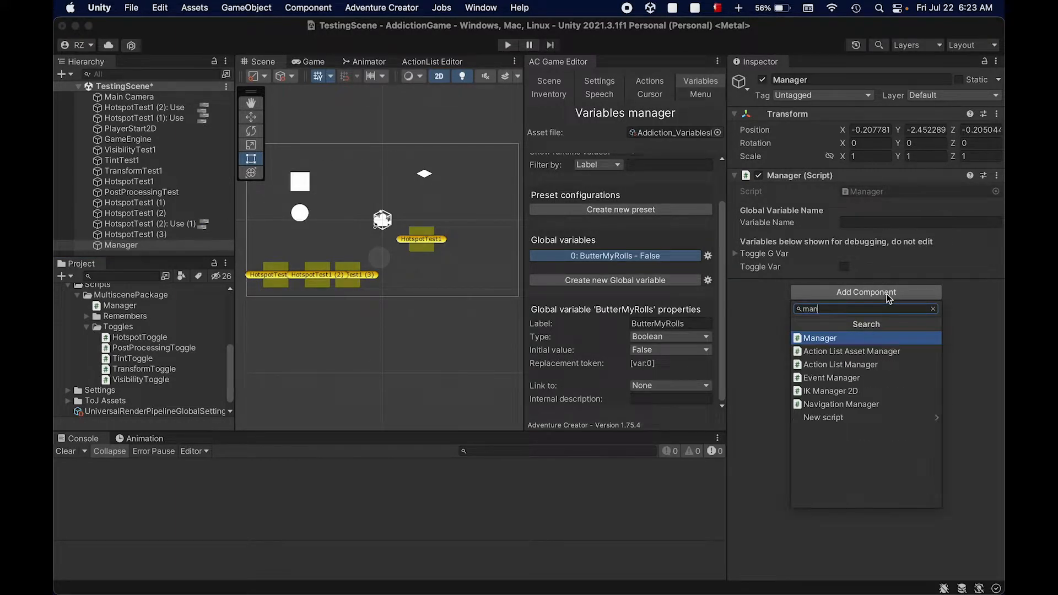
pyautogui.press('BackSpace')
pyautogui.press('BackSpace')
pyautogui.press('BackSpace')
pyautogui.press('BackSpace')
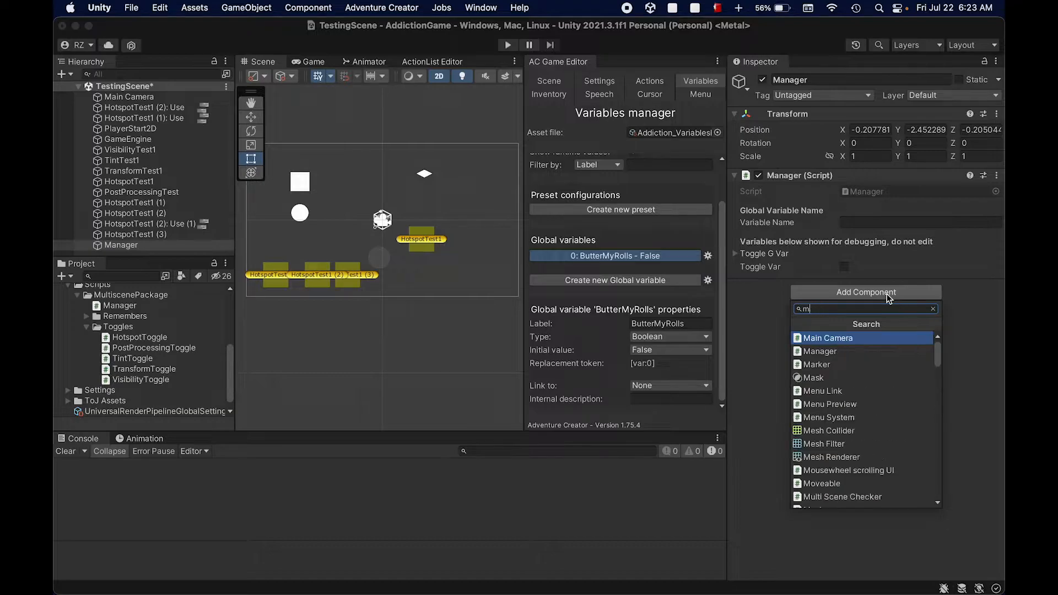
pyautogui.click(887, 298)
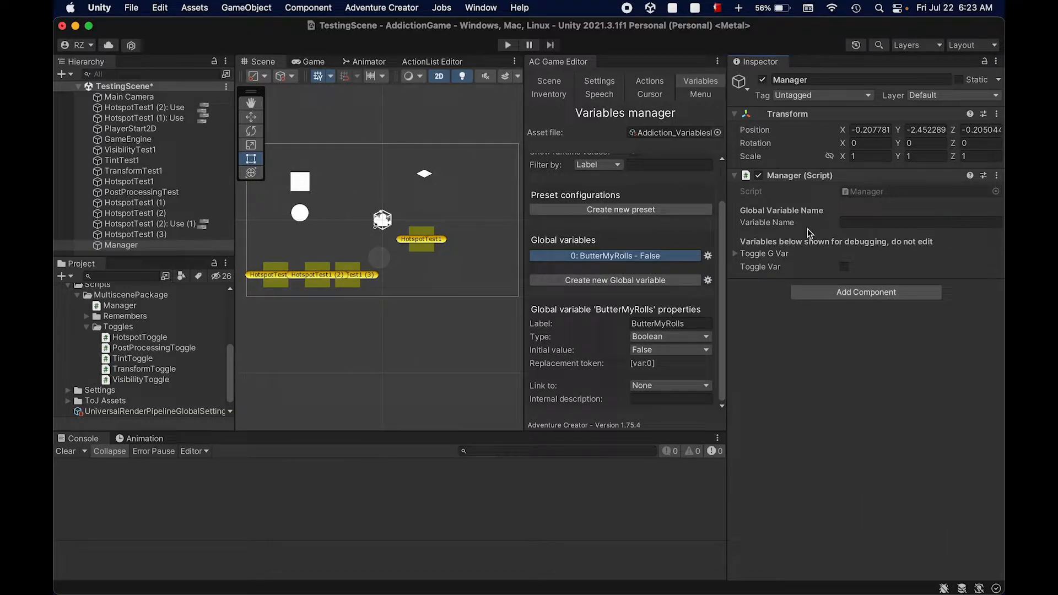
# Examine the Toggle G Var debugging fields of the Manager script and collapse them again.
pyautogui.click(865, 222)
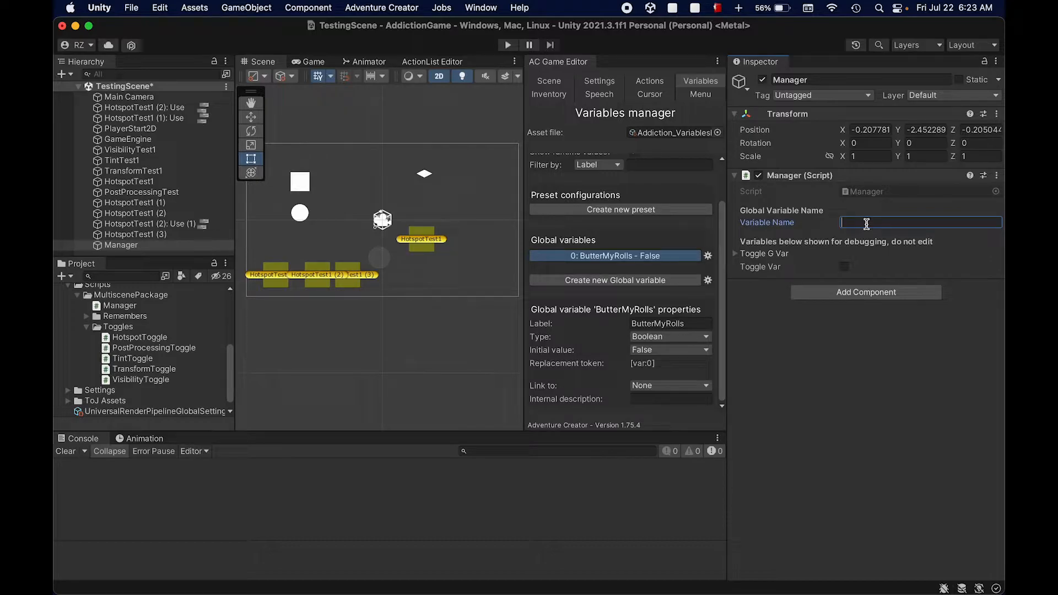
pyautogui.click(836, 333)
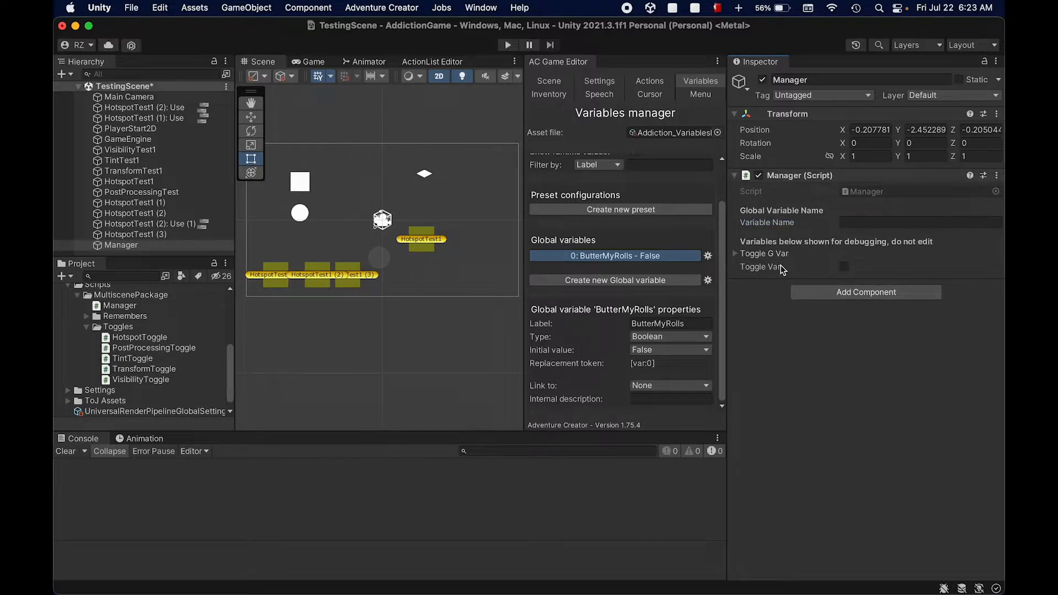
pyautogui.click(743, 253)
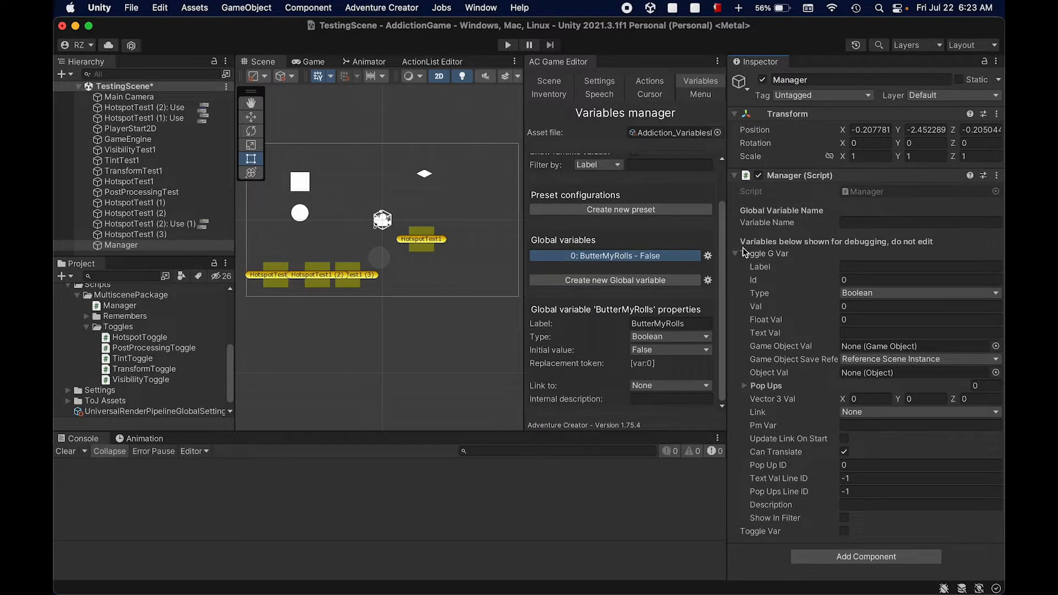
pyautogui.click(742, 252)
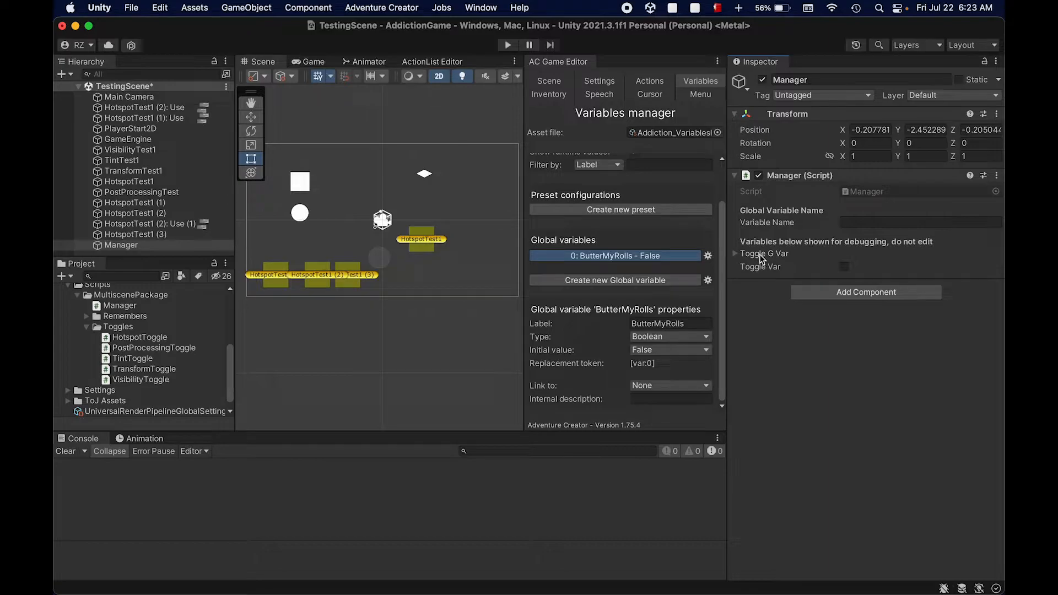
pyautogui.click(759, 255)
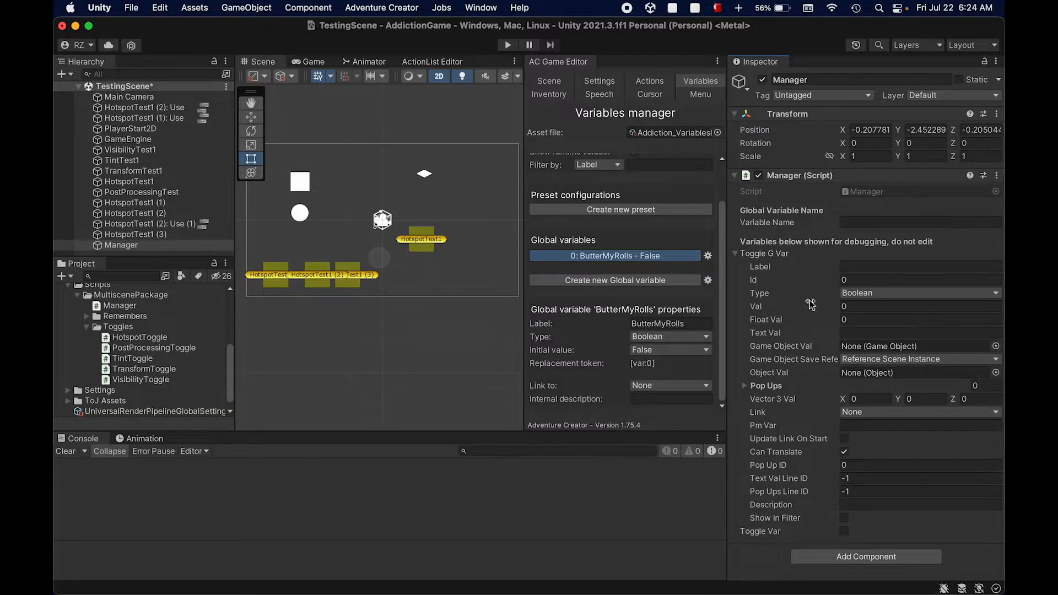
pyautogui.click(737, 253)
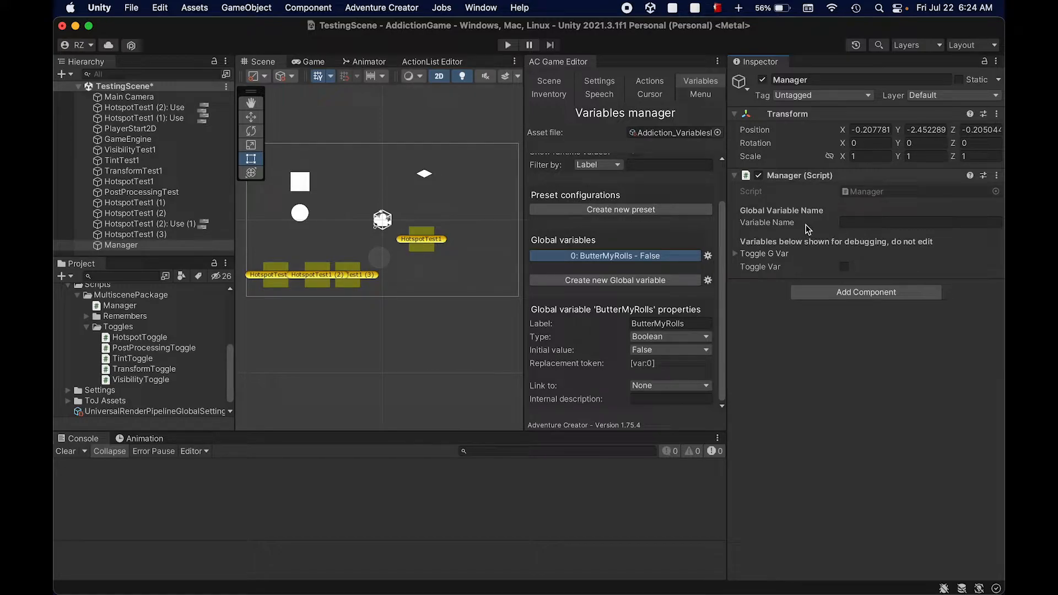
# Set the Manager script's Variable Name to ButterMyRolls, save TestingScene and deselect the object.
pyautogui.click(861, 223)
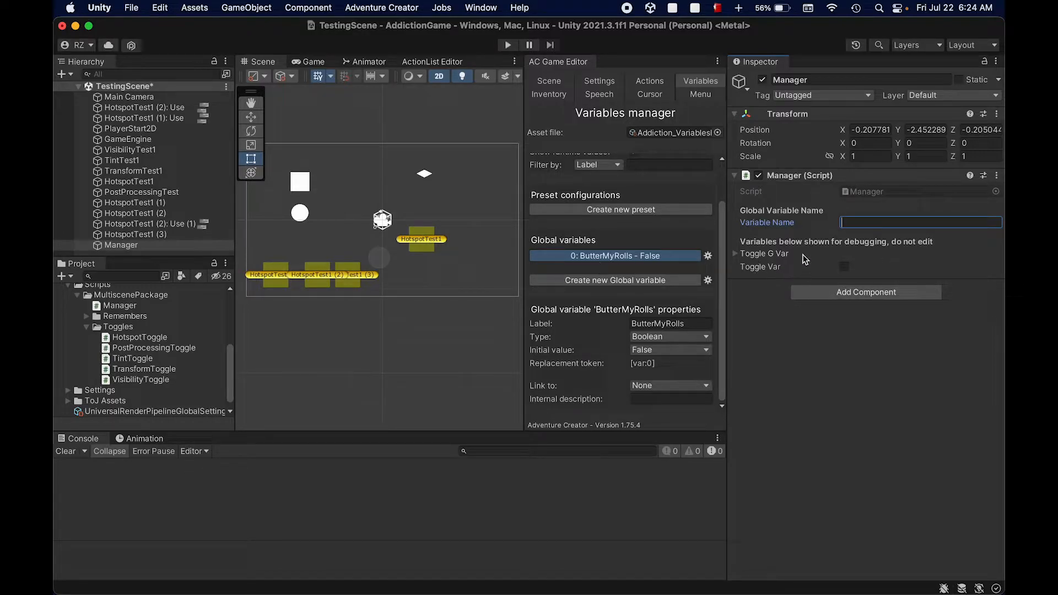
pyautogui.write('ButterMyRolls')
pyautogui.press('super+s')
pyautogui.click(819, 382)
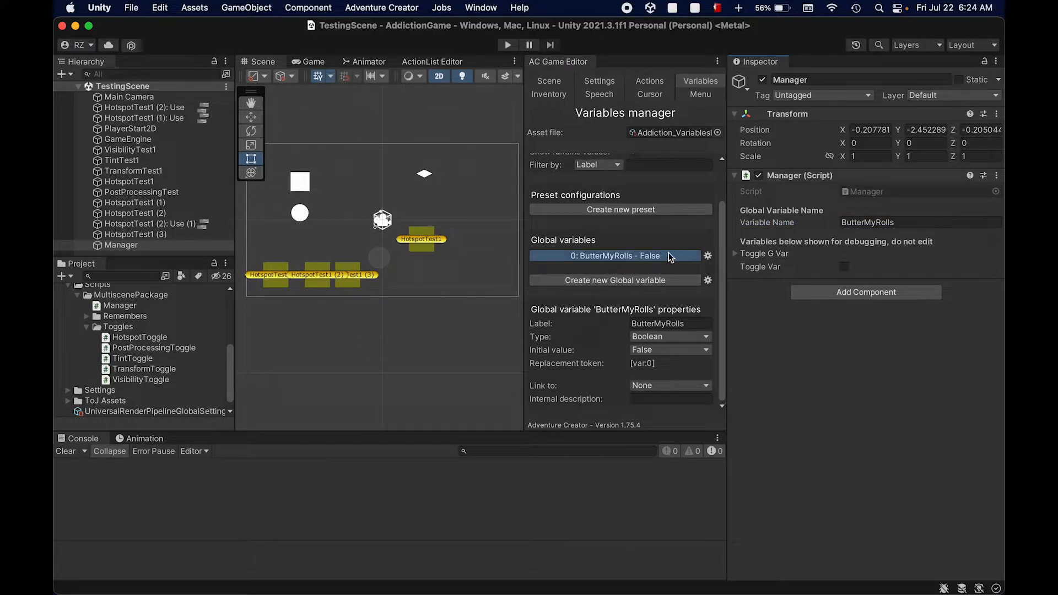
pyautogui.click(191, 245)
pyautogui.click(386, 342)
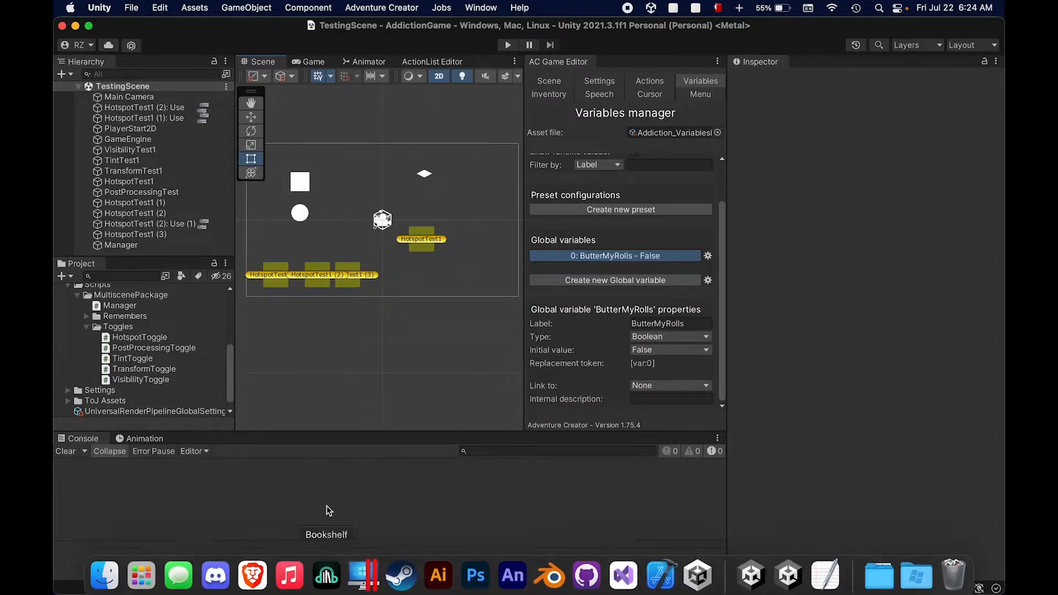
# Open the Day1 scene to look through its objects, then reopen TestingScene and select its Manager object.
pyautogui.scroll(3, 125, 331)
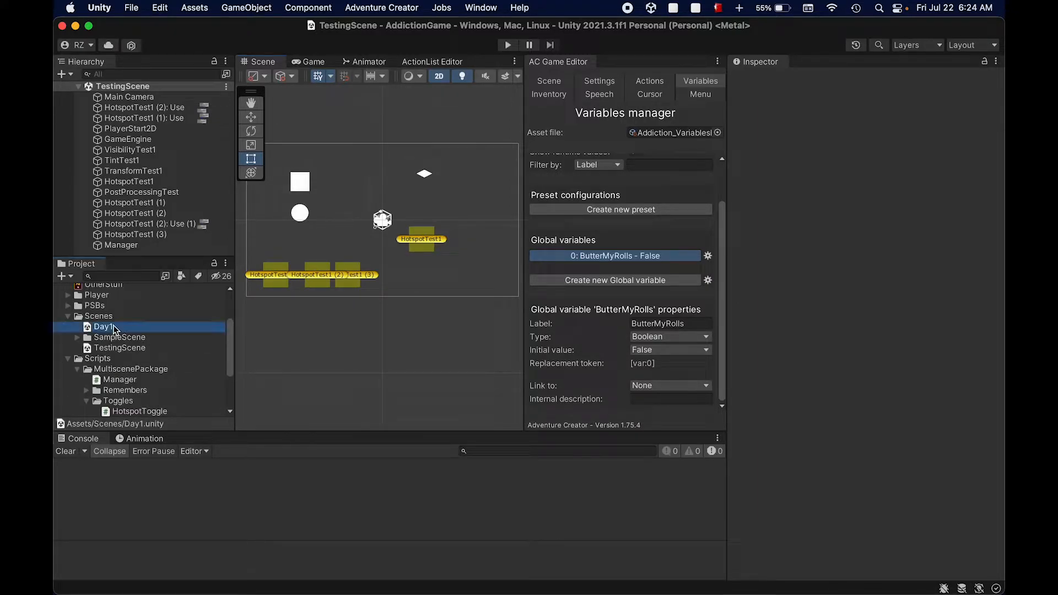
pyautogui.doubleClick(113, 329)
pyautogui.scroll(-3, 121, 196)
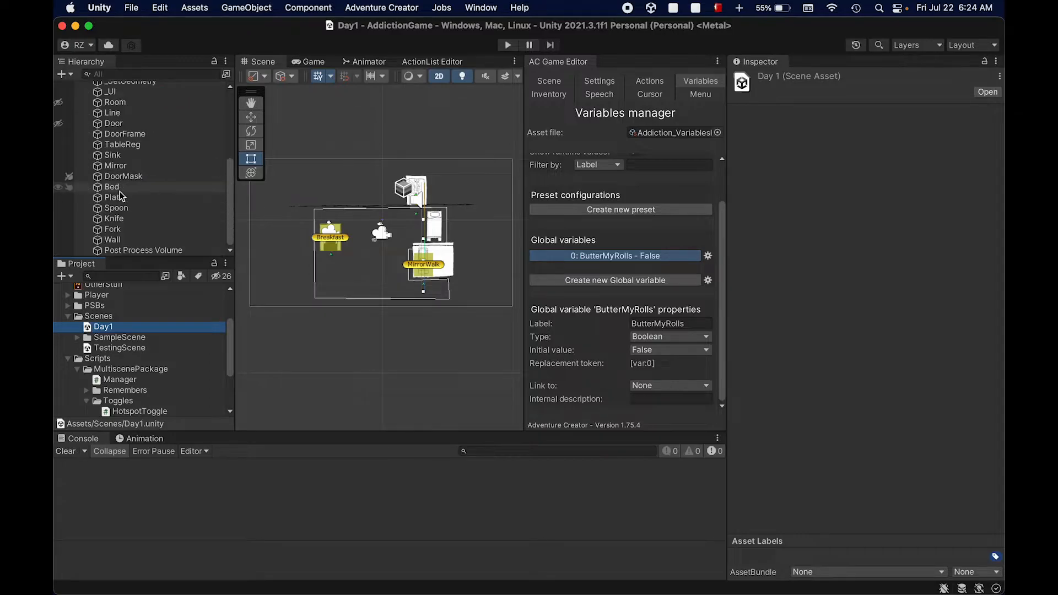
pyautogui.scroll(5, 166, 191)
pyautogui.scroll(-5, 170, 190)
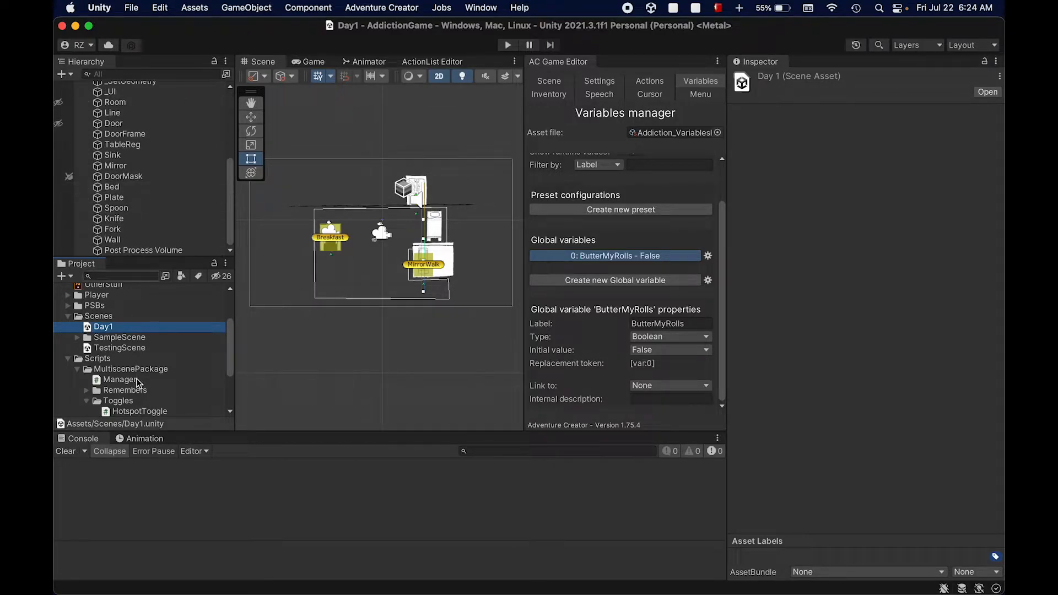
pyautogui.doubleClick(130, 349)
pyautogui.click(147, 245)
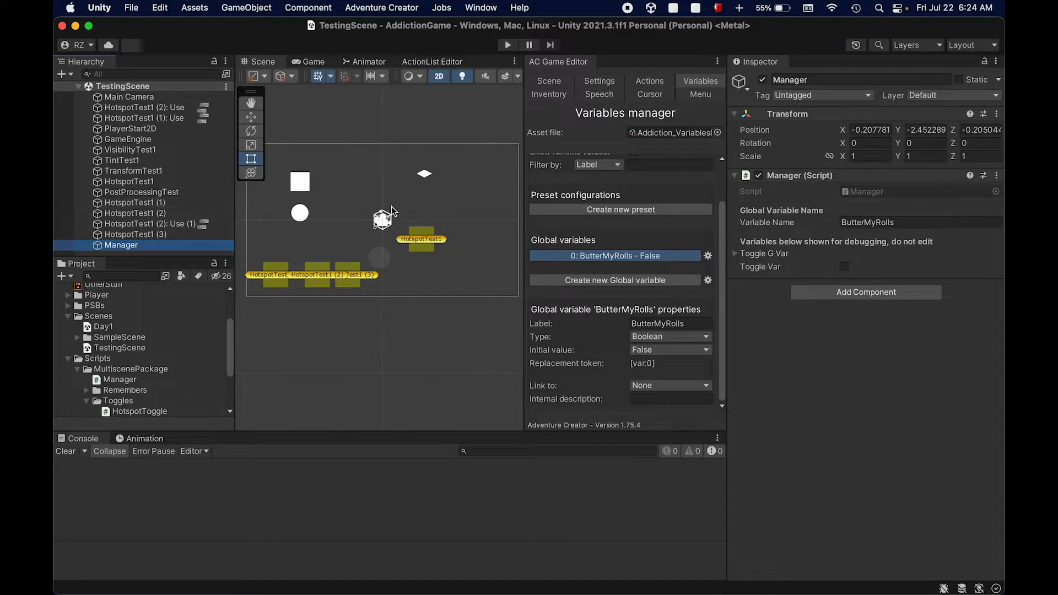
# Inspect the components of the HotspotTest1 and VisibilityTest1 objects in the scene.
pyautogui.click(361, 179)
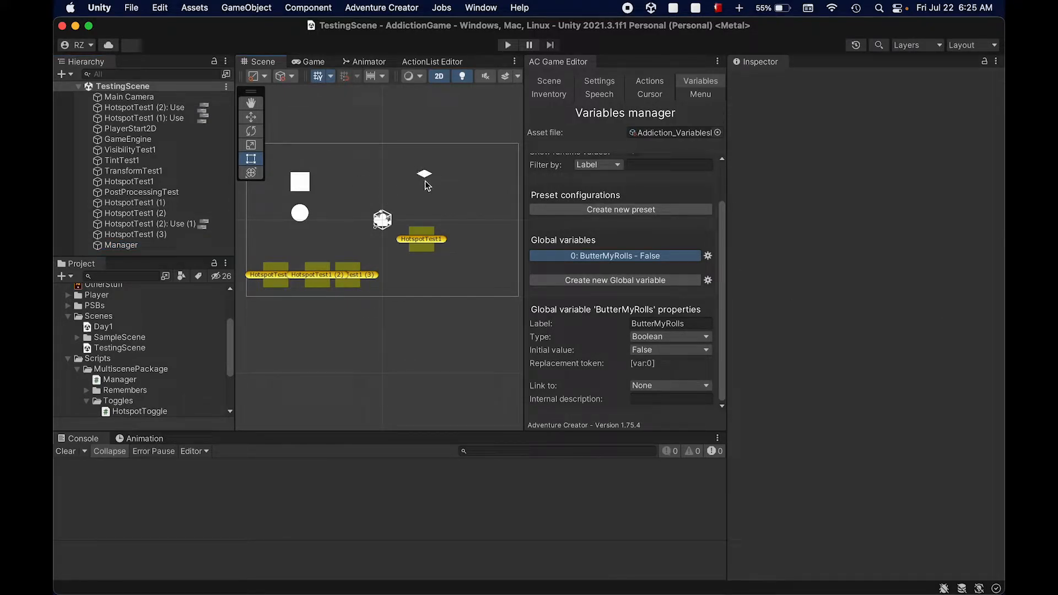
pyautogui.click(429, 238)
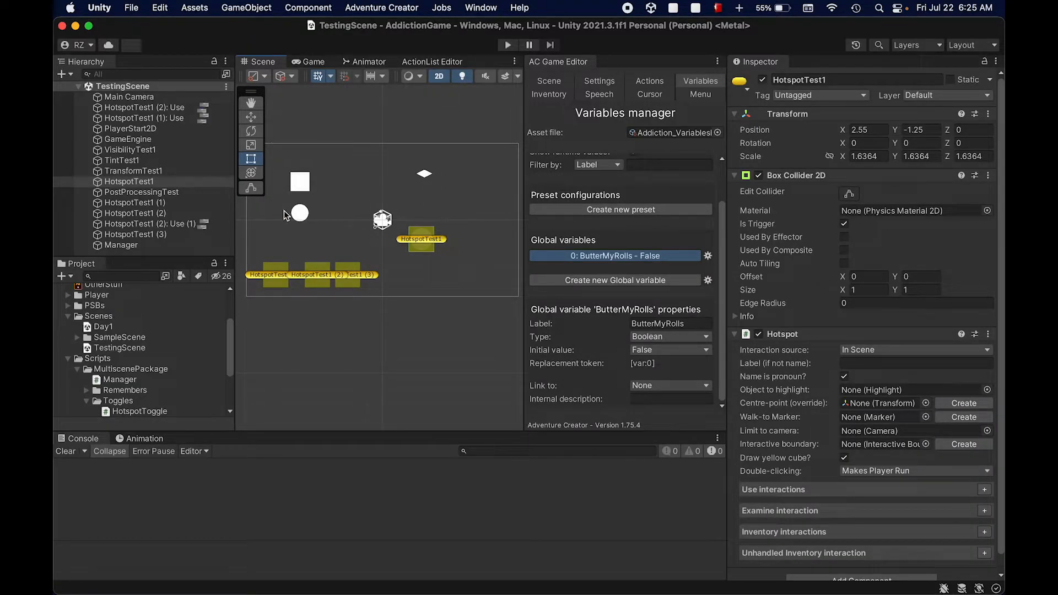
pyautogui.click(301, 184)
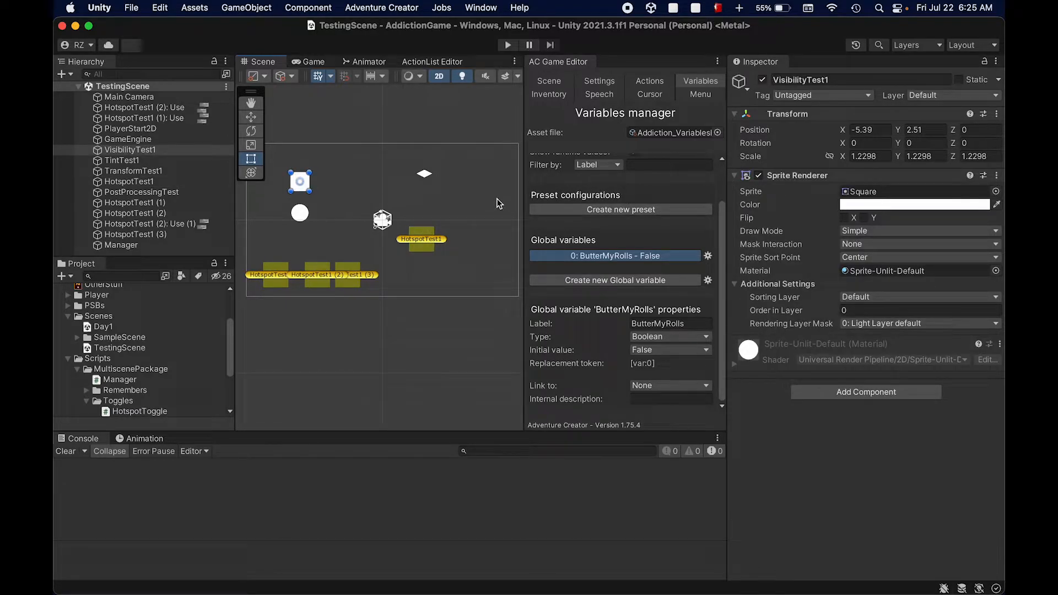
pyautogui.click(397, 193)
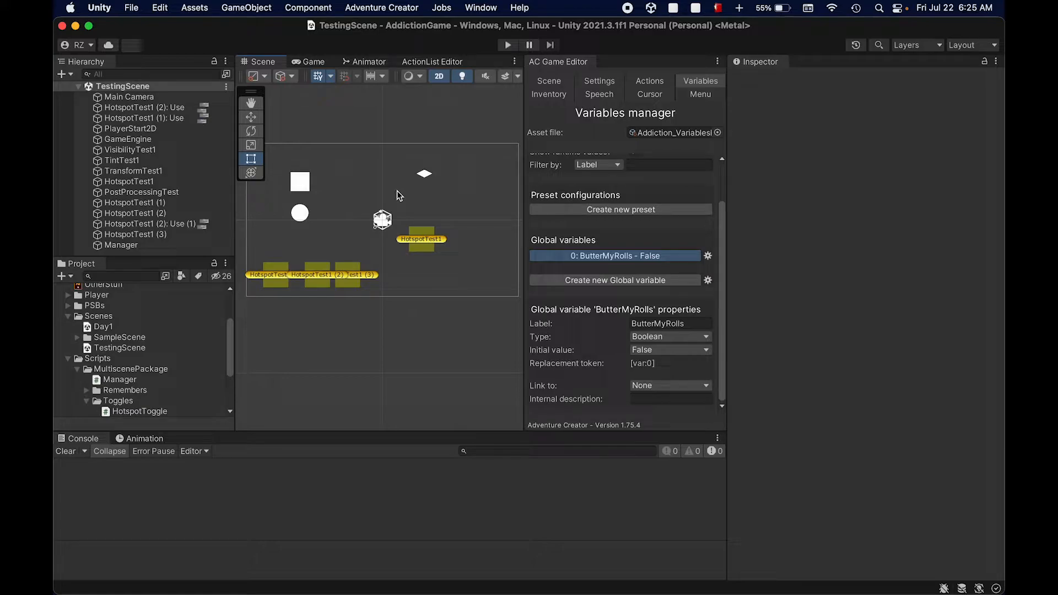
pyautogui.click(306, 185)
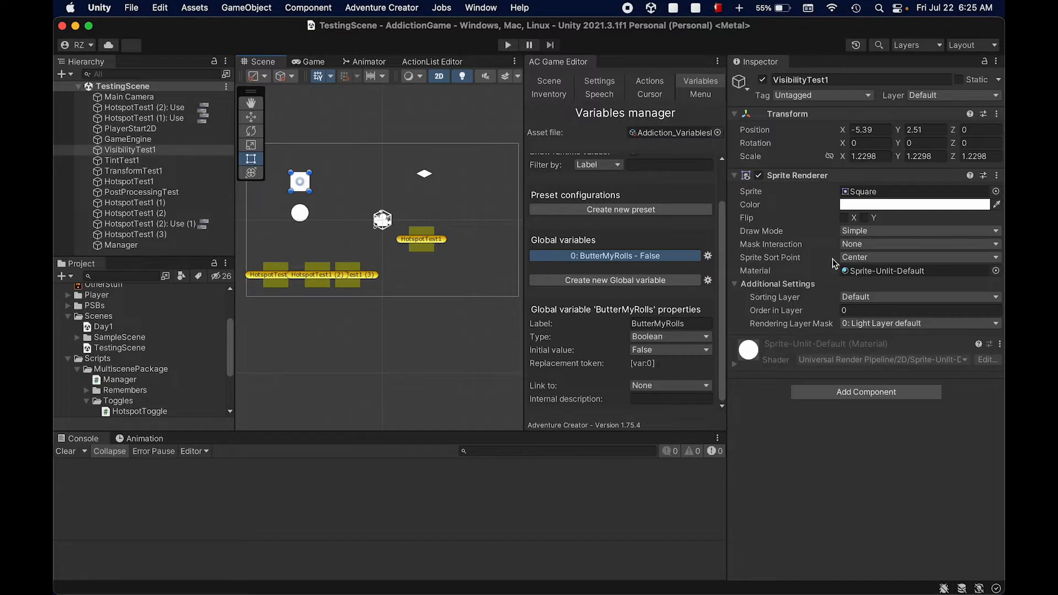
# Look through the scripts in the Toggles folder, from HotspotToggle to VisibilityToggle.
pyautogui.scroll(-5, 168, 364)
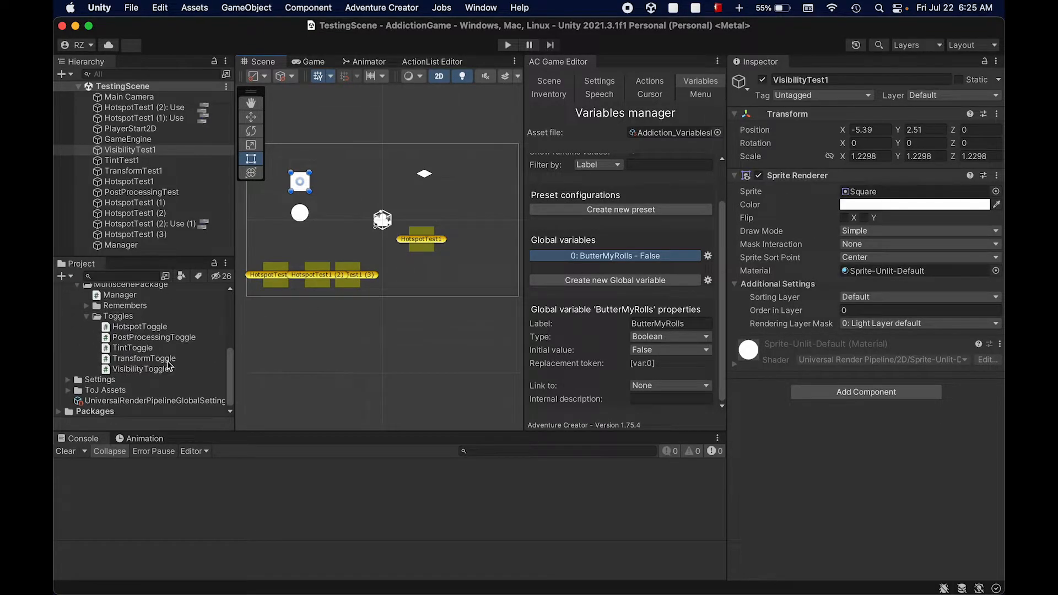
pyautogui.click(143, 328)
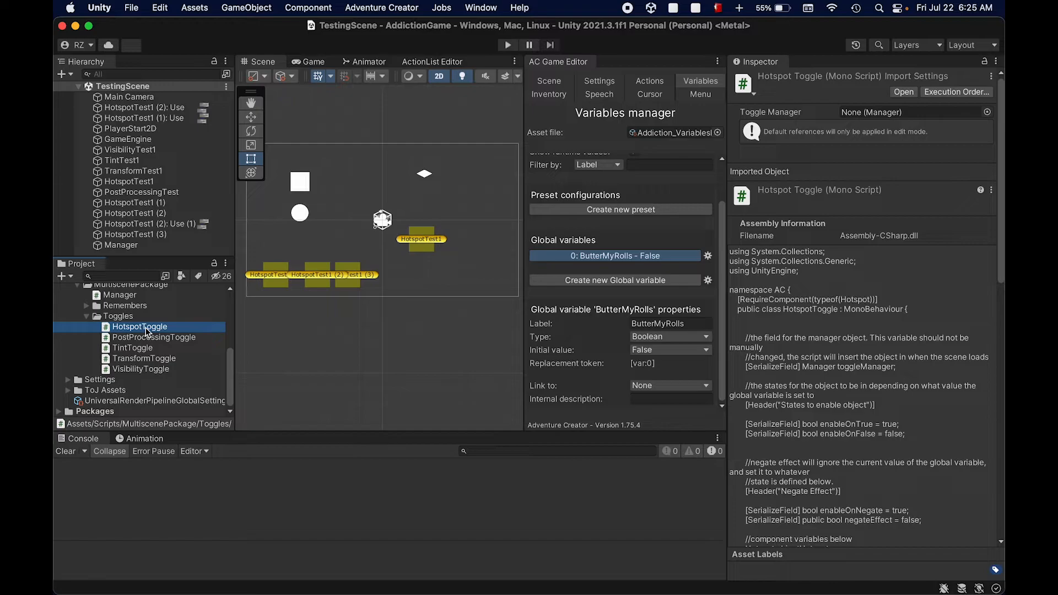
pyautogui.press('Down')
pyautogui.press('Down')
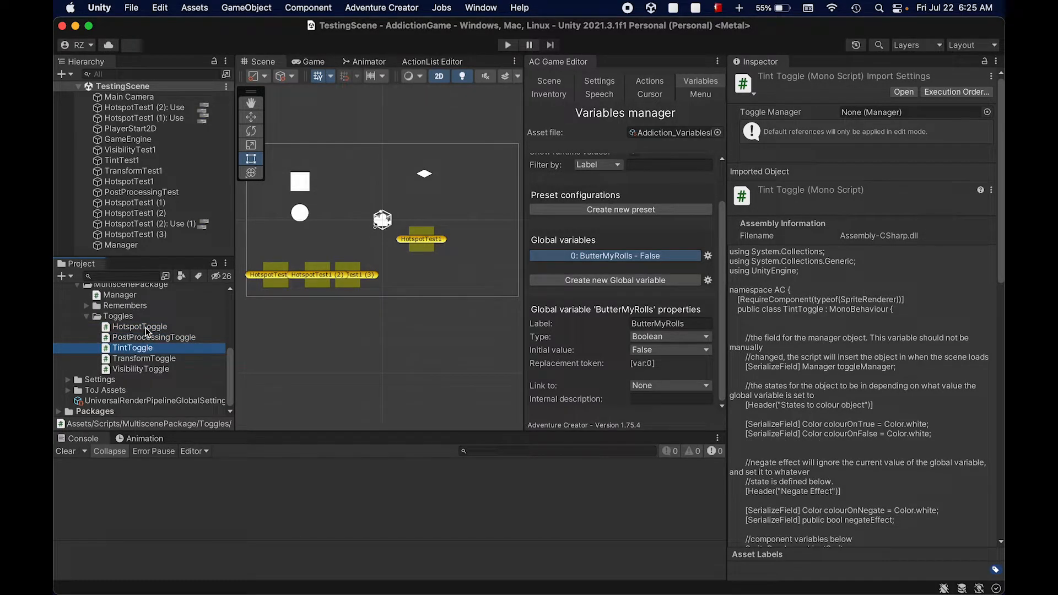
pyautogui.press('Down')
pyautogui.press('Down')
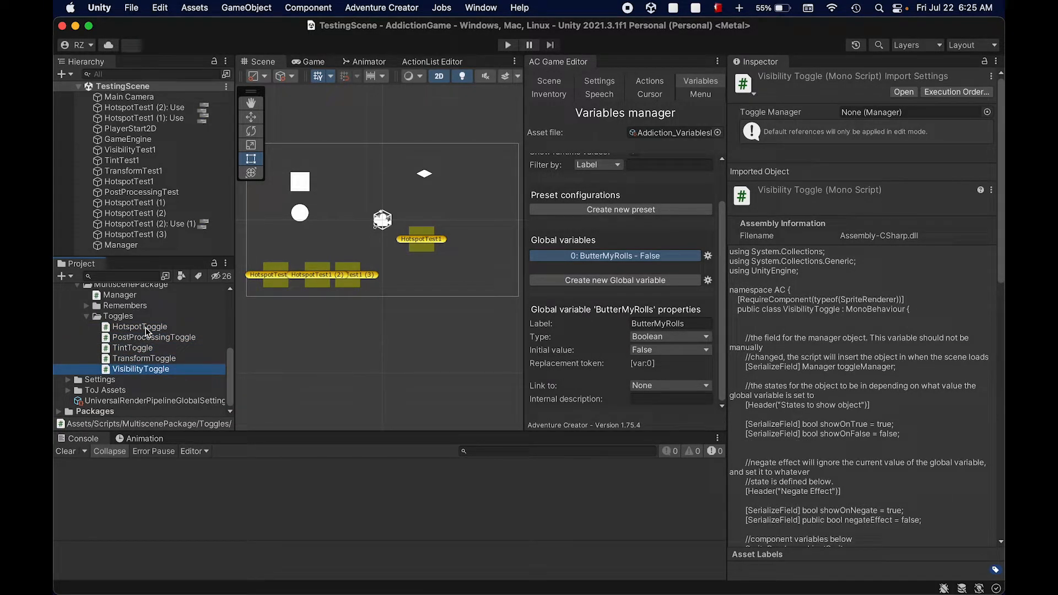
# Add the Visibility Toggle script to the VisibilityTest1 square and save the scene.
pyautogui.click(300, 182)
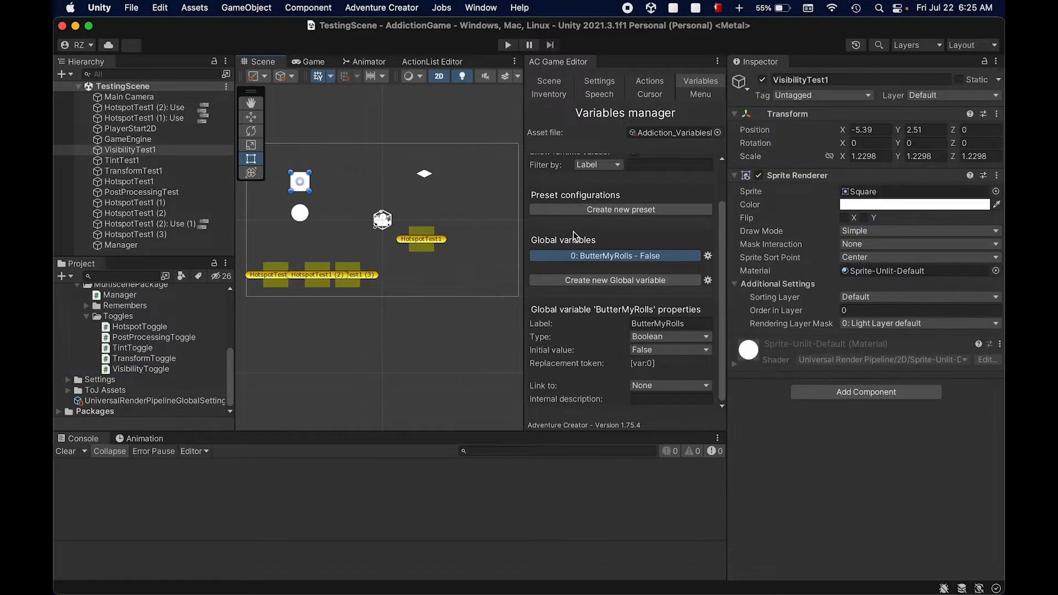
pyautogui.click(851, 392)
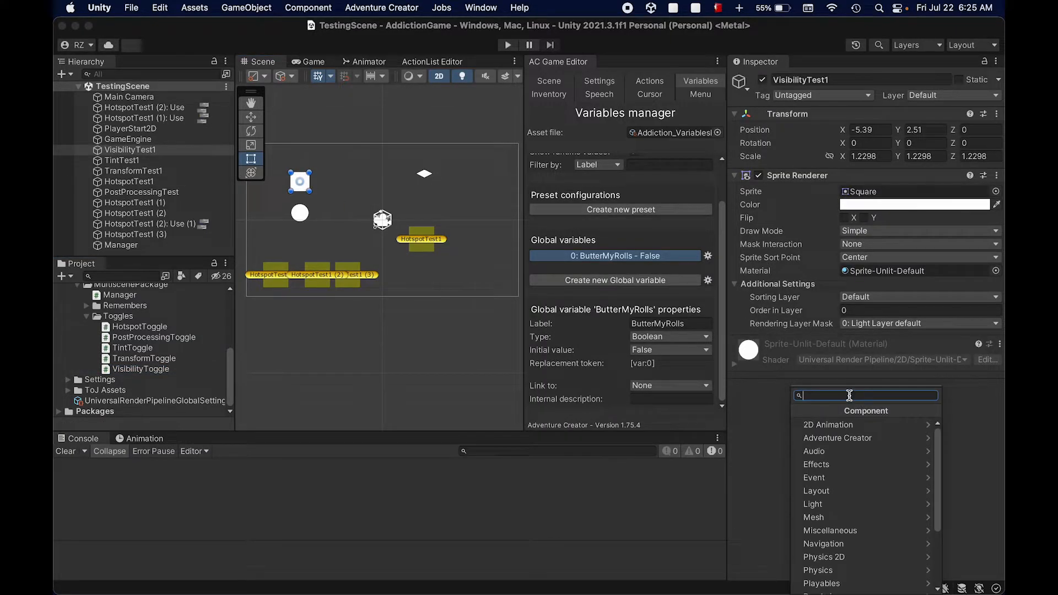
pyautogui.write('vis')
pyautogui.press('Return')
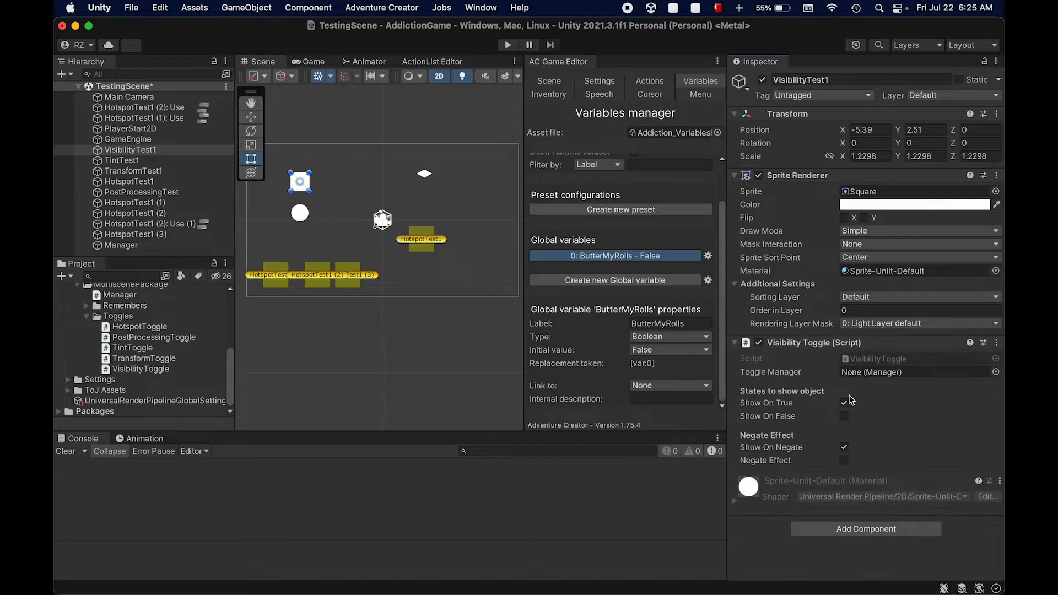
pyautogui.click(804, 375)
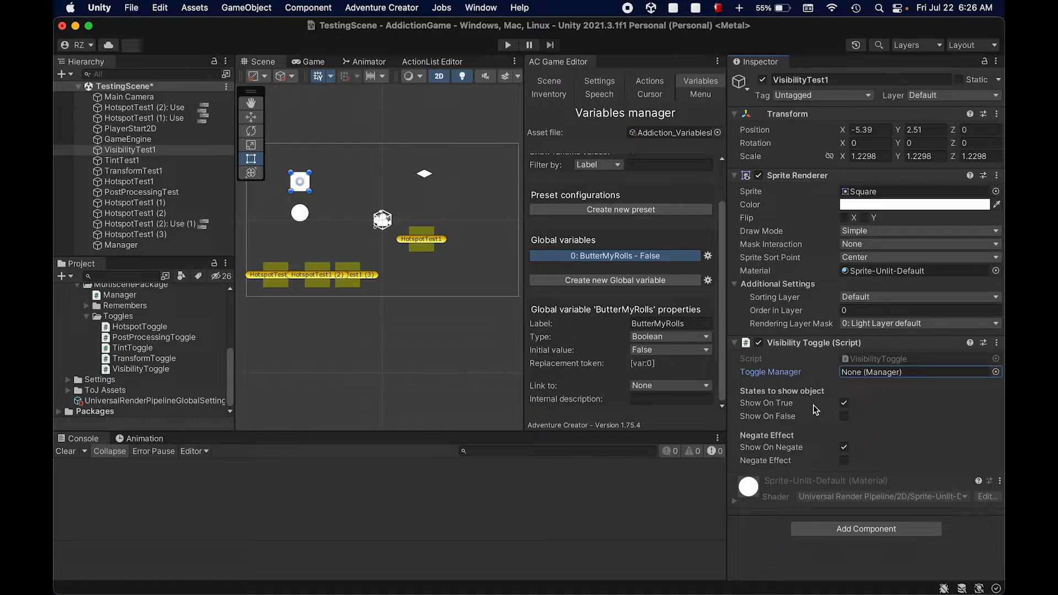
pyautogui.press('super+s')
# Examine the VisibilityTest1 square up close in the scene together with its Visibility Toggle's Show On True option.
pyautogui.scroll(3, 324, 189)
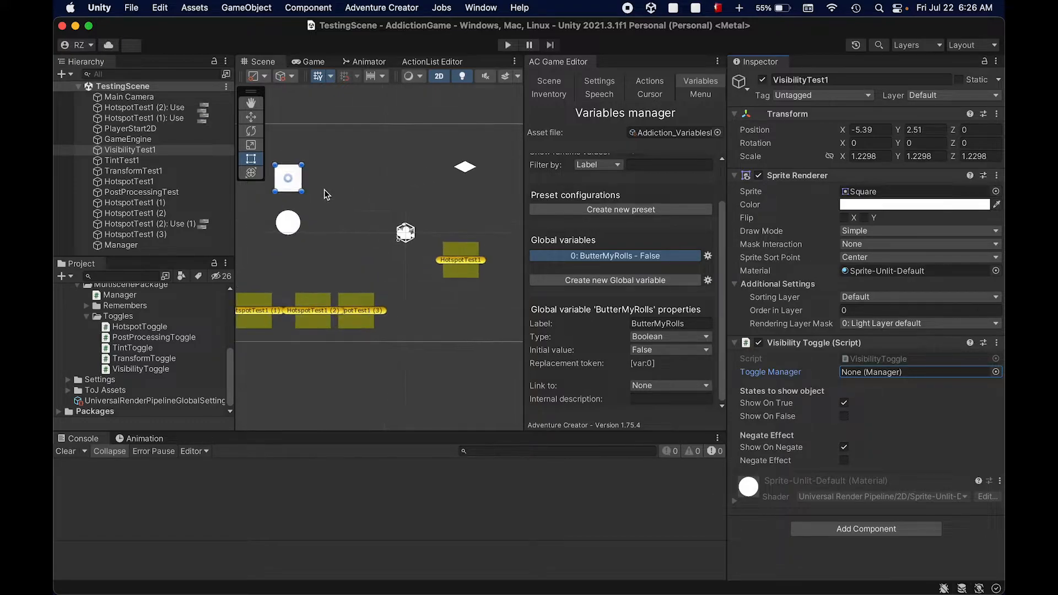
pyautogui.moveTo(323, 188); pyautogui.dragTo(429, 226, button='middle')
pyautogui.scroll(3, 429, 226)
pyautogui.moveTo(513, 219); pyautogui.dragTo(425, 216, button='middle')
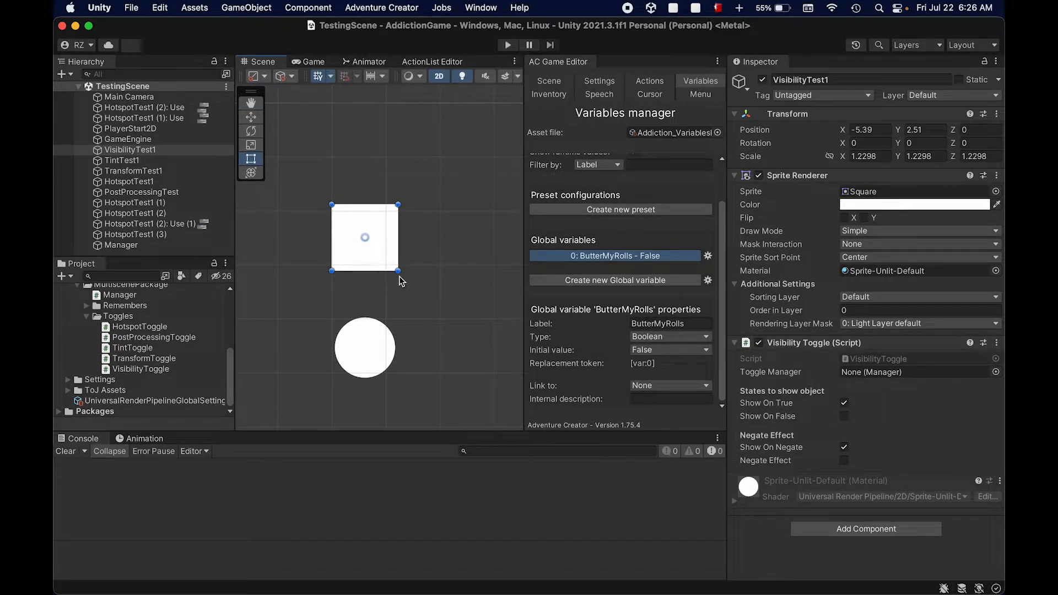
pyautogui.click(844, 403)
pyautogui.click(430, 332)
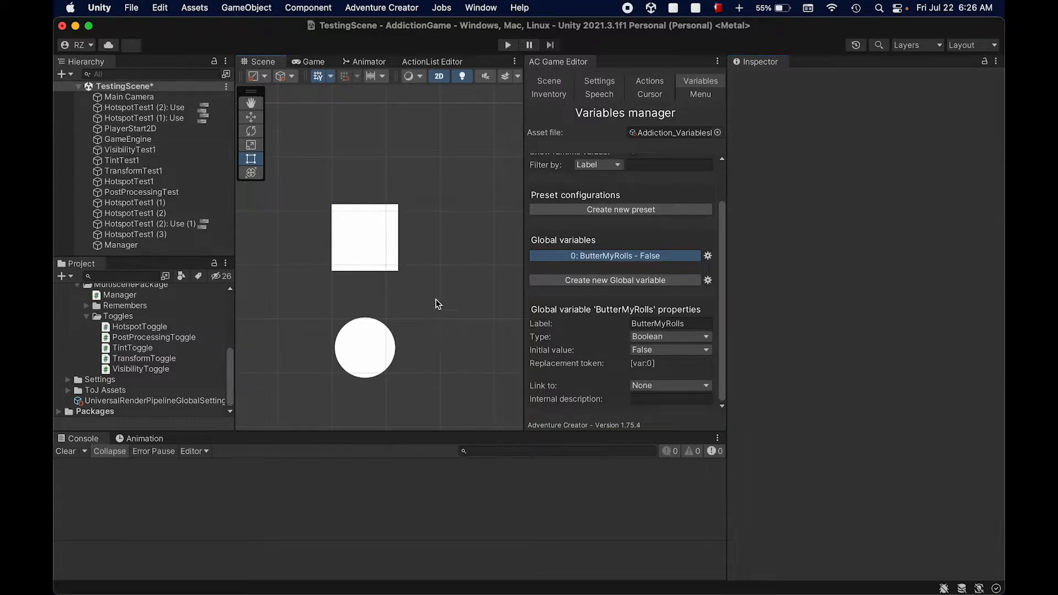
pyautogui.click(381, 250)
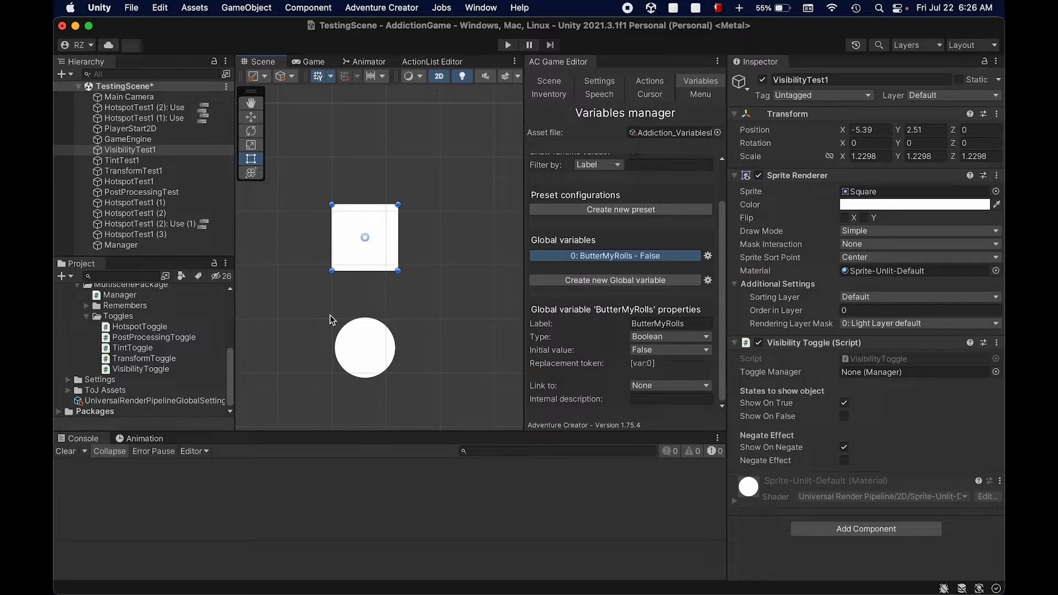
# Run the game and inspect the VisibilityTest1 object in the Scene view during play.
pyautogui.press('super+p')
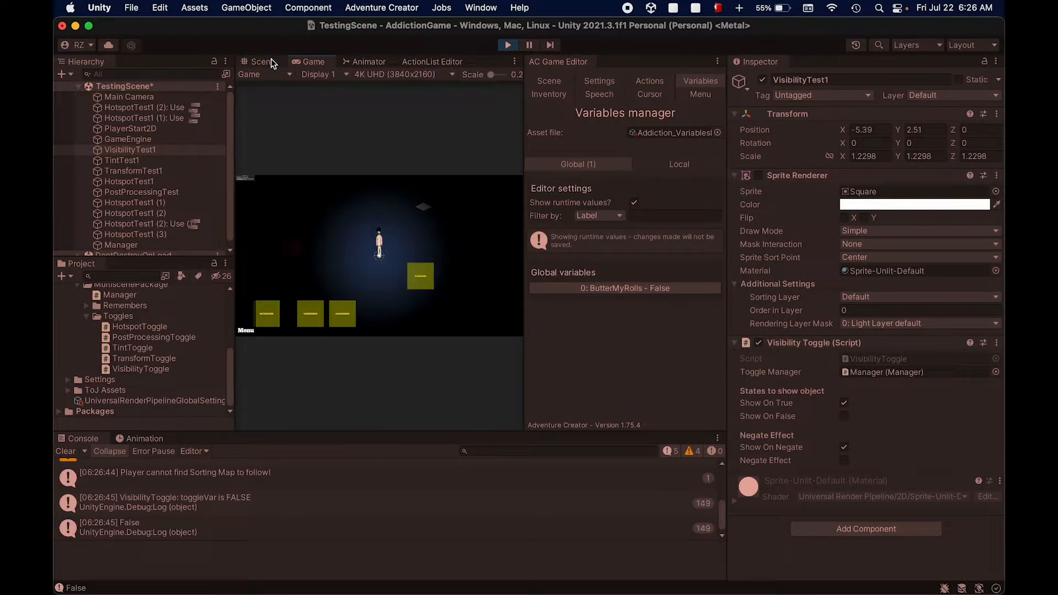
pyautogui.click(271, 63)
pyautogui.click(350, 170)
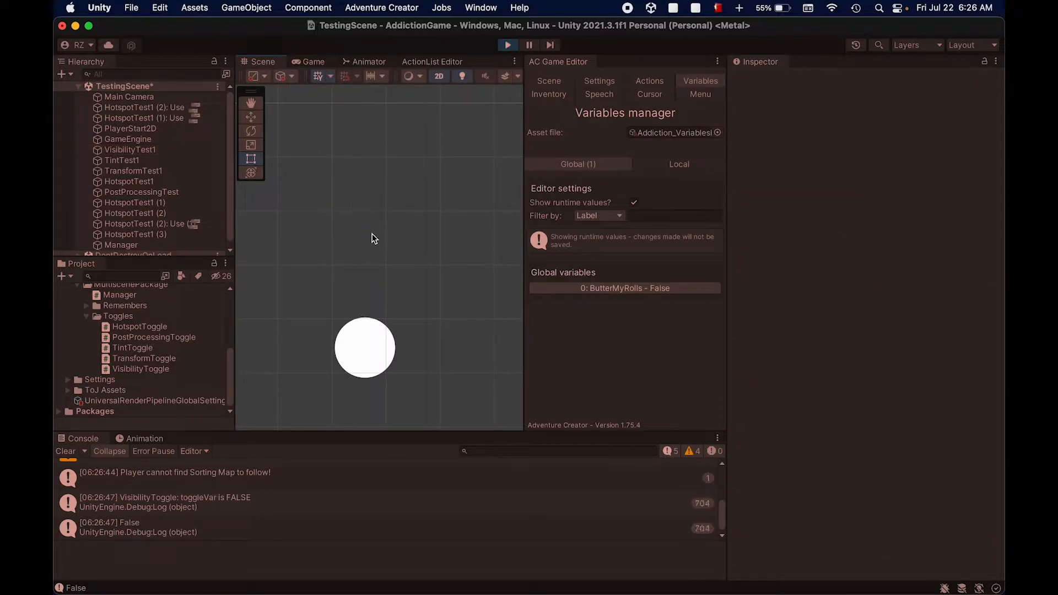
pyautogui.click(138, 149)
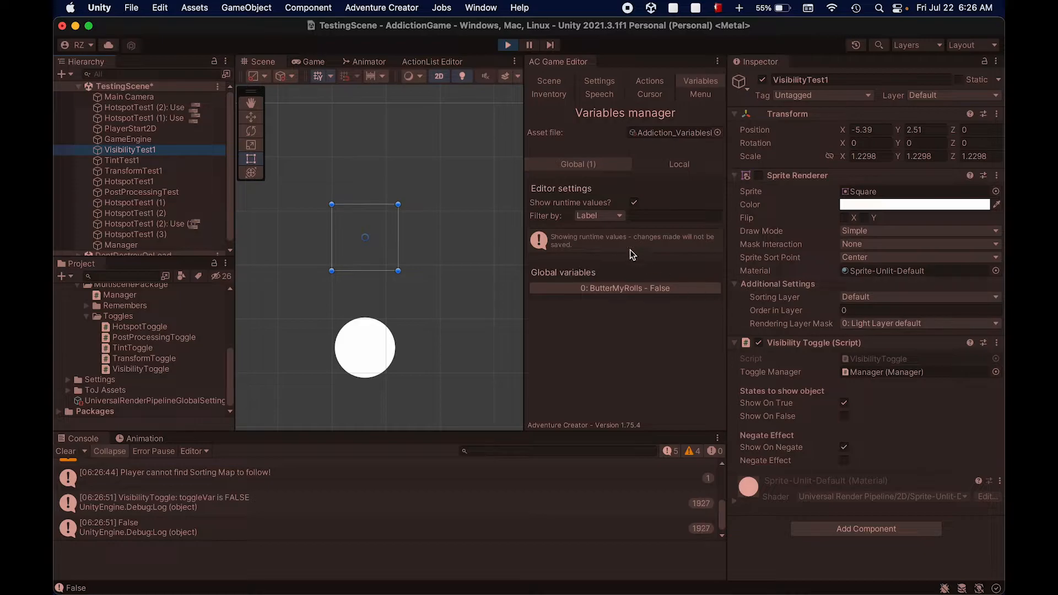
# Set the current runtime value of the global variable ButterMyRolls to True.
pyautogui.click(644, 288)
pyautogui.click(662, 365)
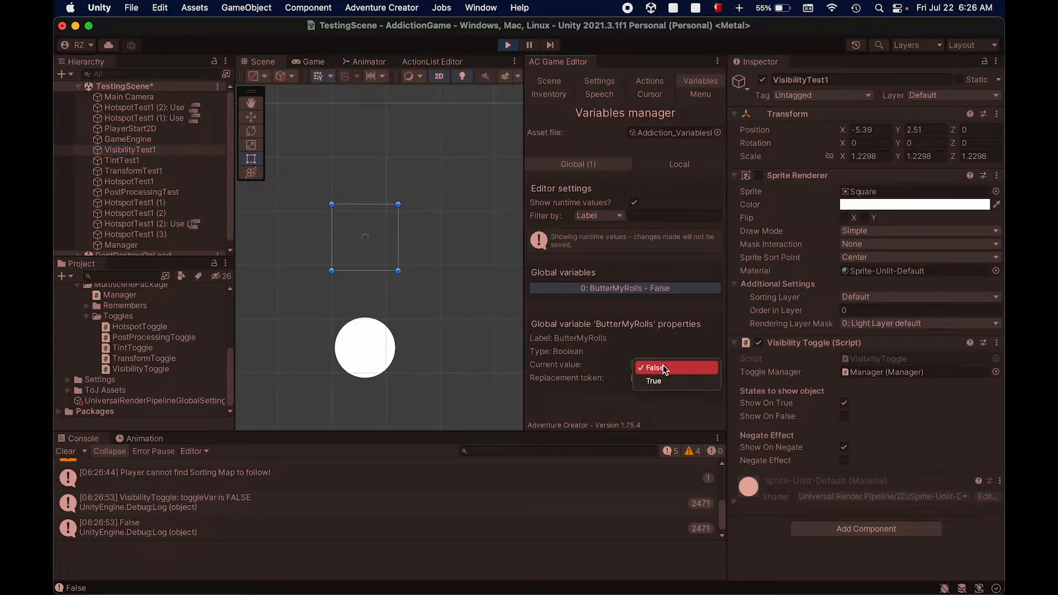
pyautogui.click(666, 380)
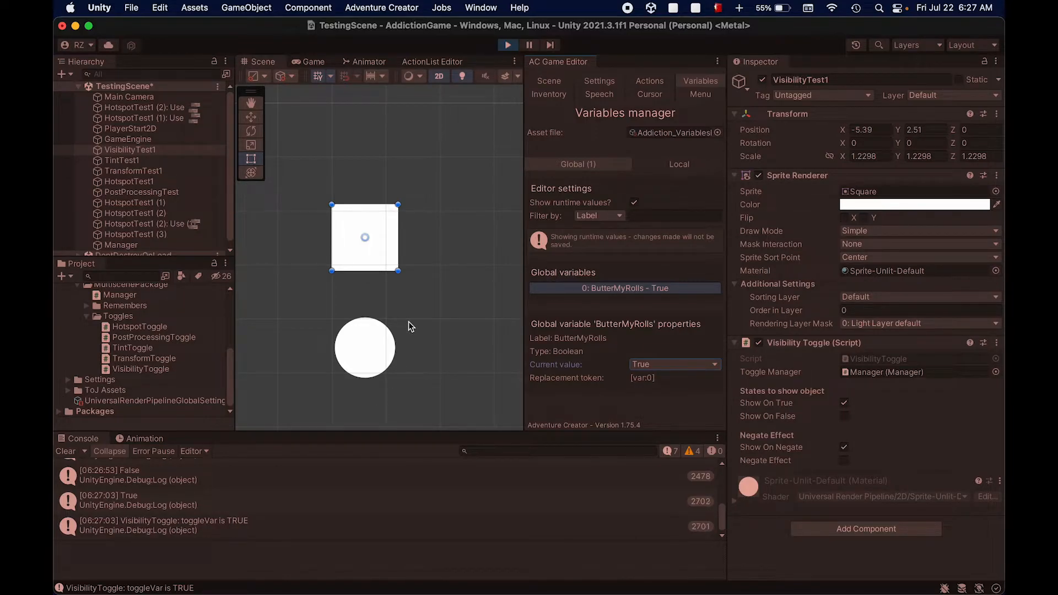
# Switch the runtime value of ButterMyRolls repeatedly between False and True, ending on True, to test the VisibilityTest1 square.
pyautogui.click(697, 365)
pyautogui.click(696, 363)
pyautogui.click(698, 365)
pyautogui.click(699, 375)
pyautogui.click(686, 365)
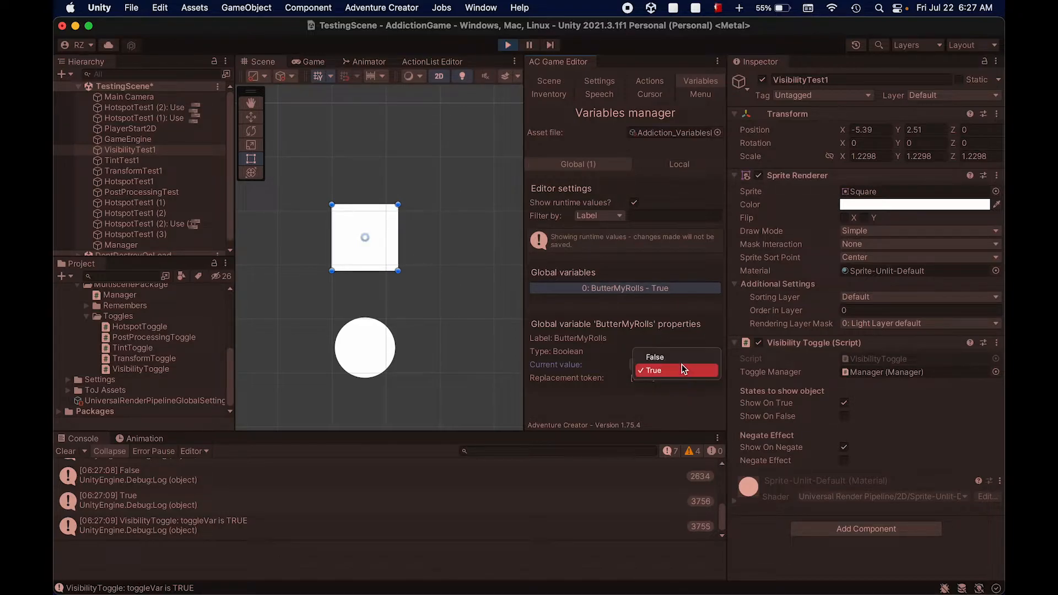
pyautogui.click(680, 358)
pyautogui.click(683, 365)
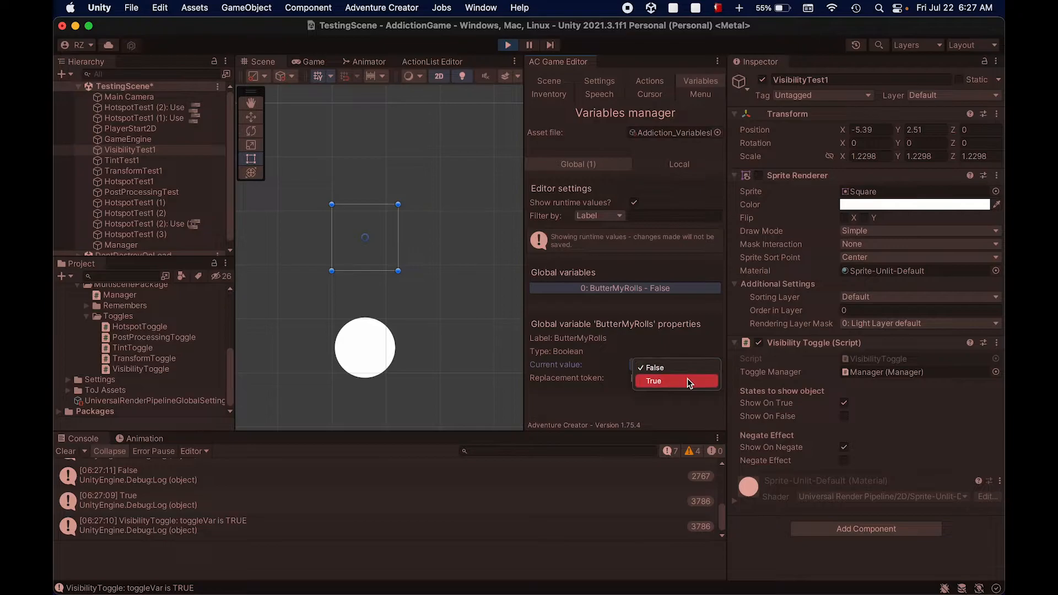
pyautogui.click(687, 379)
pyautogui.click(687, 366)
pyautogui.click(688, 358)
pyautogui.click(688, 362)
pyautogui.click(692, 383)
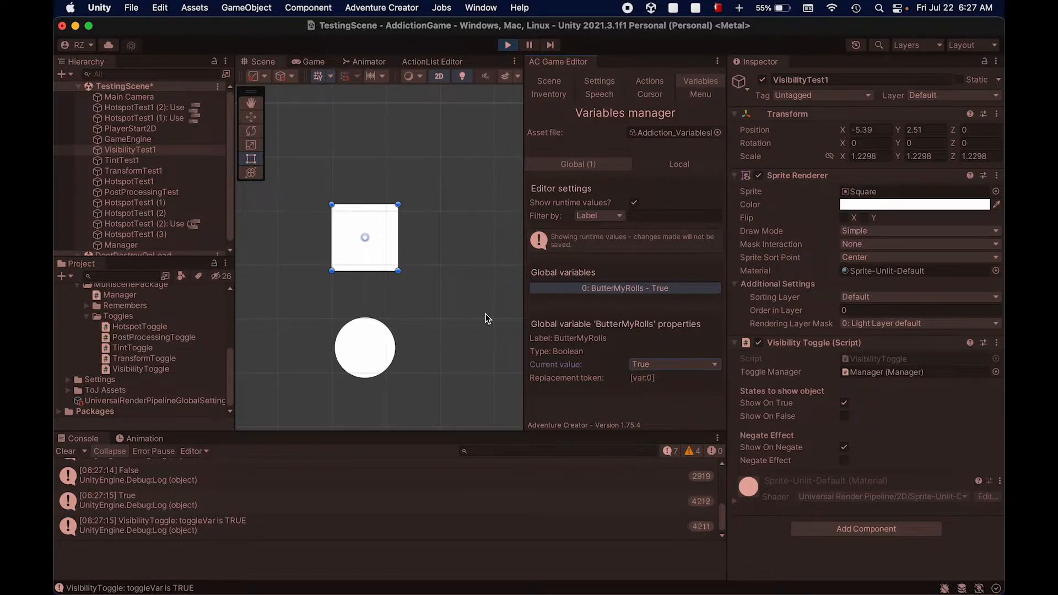
# Try Show On False on VisibilityTest1 while switching ButterMyRolls to False and back to True, and restore the original Show On options.
pyautogui.scroll(-1, 486, 318)
pyautogui.scroll(-2, 486, 318)
pyautogui.moveTo(486, 318); pyautogui.dragTo(444, 314, button='middle')
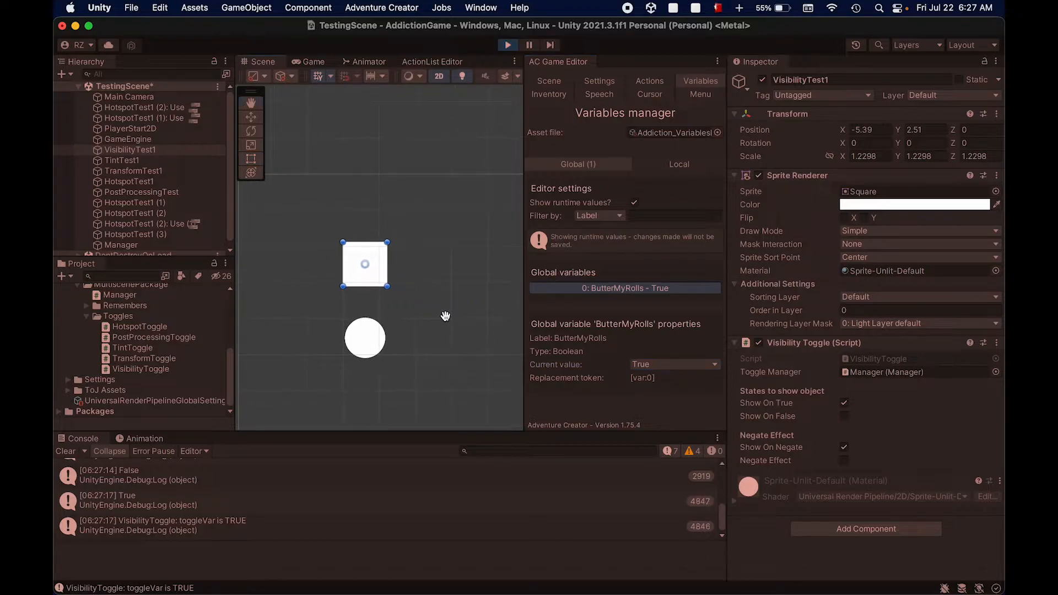
pyautogui.click(844, 416)
pyautogui.click(690, 366)
pyautogui.click(689, 361)
pyautogui.click(683, 364)
pyautogui.click(689, 369)
pyautogui.click(688, 371)
pyautogui.click(683, 380)
pyautogui.click(844, 404)
pyautogui.click(844, 403)
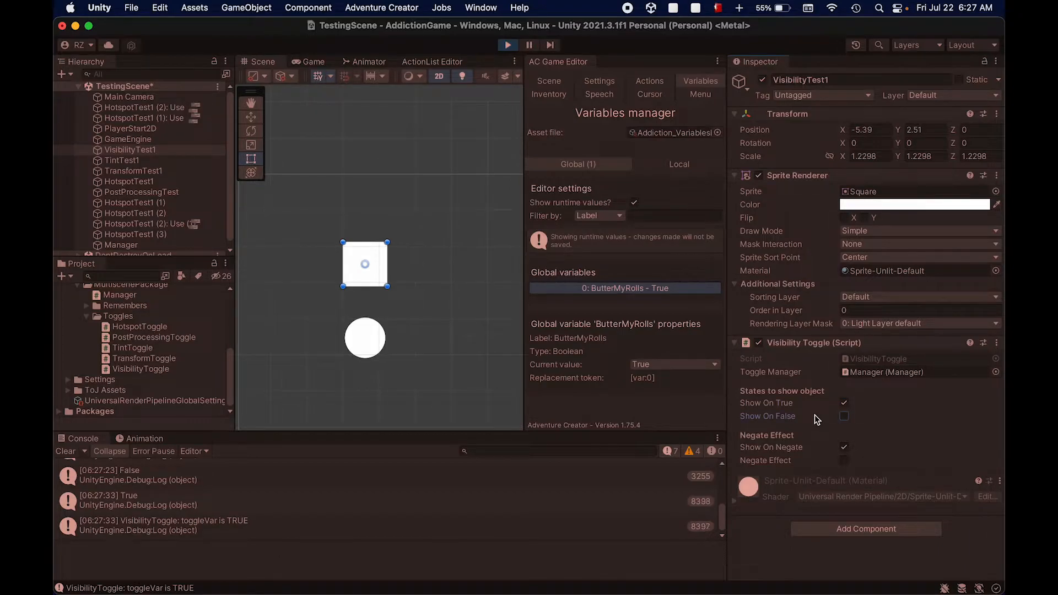
# Stop the running game and clear the console messages.
pyautogui.press('super+p')
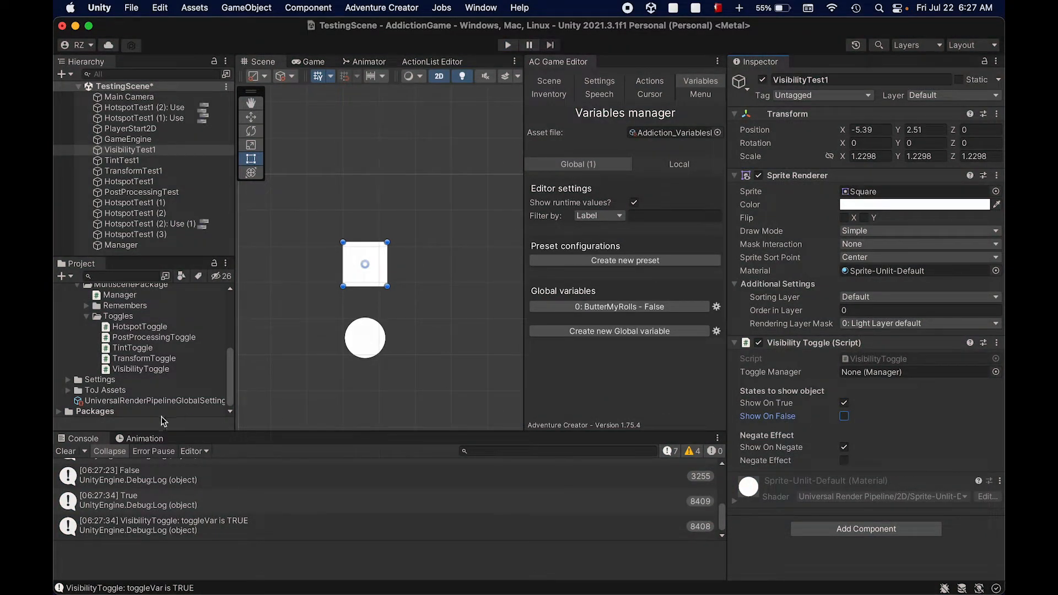
pyautogui.click(65, 451)
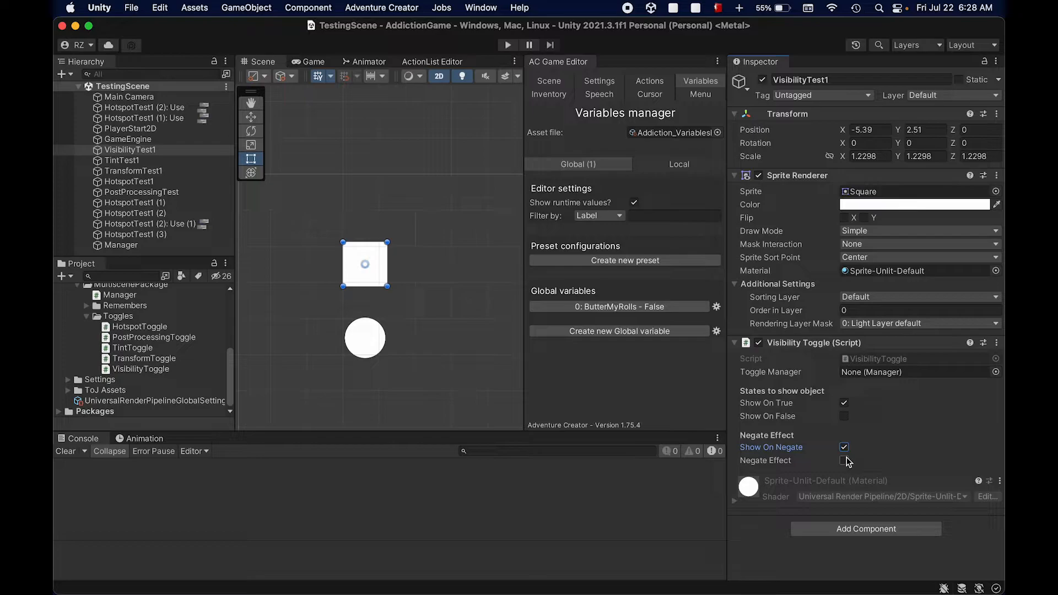
pyautogui.click(824, 463)
# Examine the HotspotTest1 (2): Use action list, checking the first Send message action's type options, message options and target object.
pyautogui.click(441, 61)
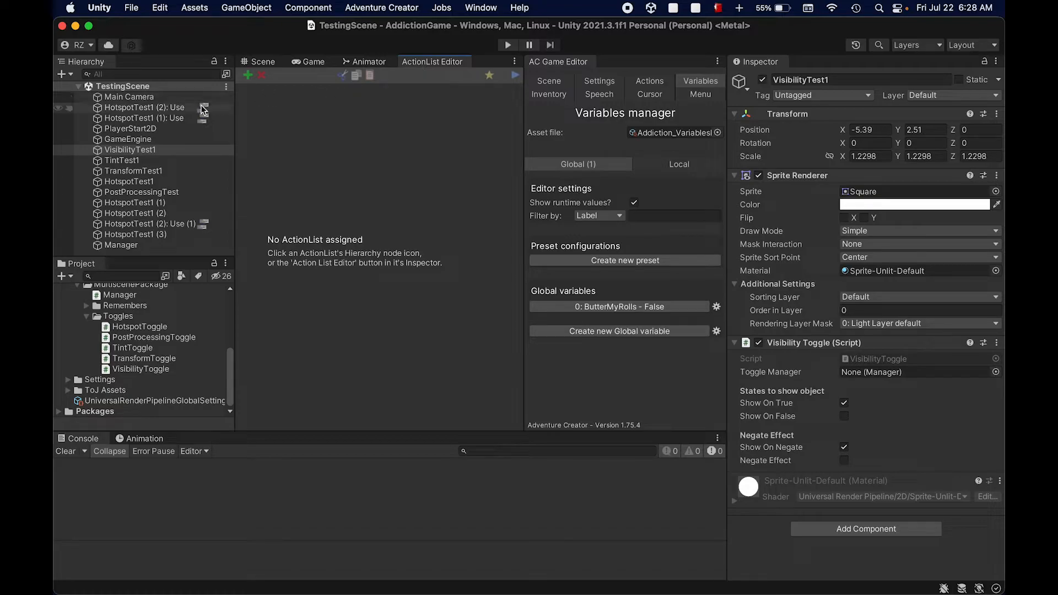
pyautogui.click(202, 108)
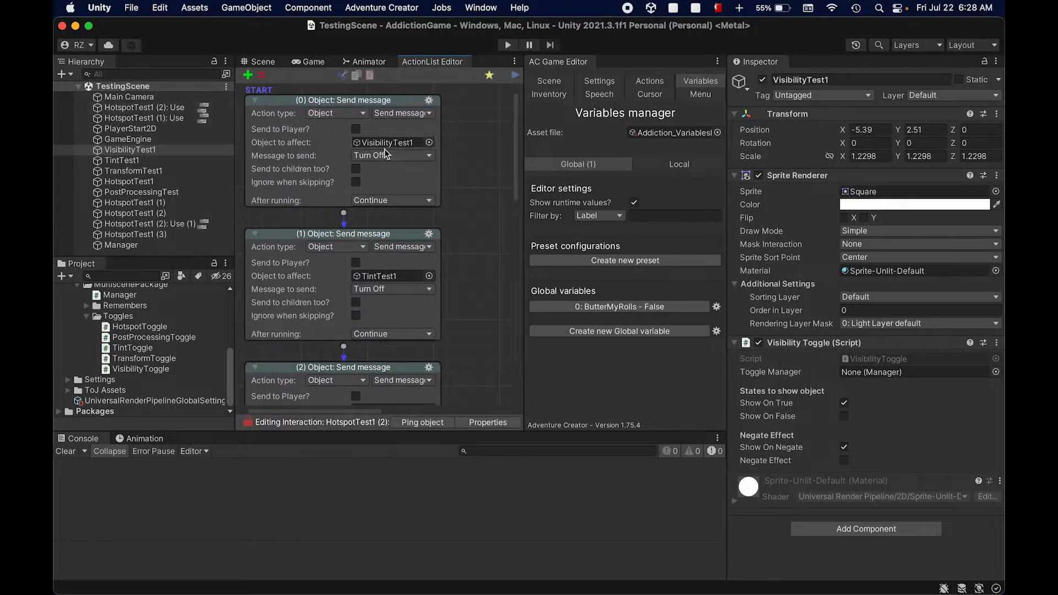
pyautogui.click(304, 119)
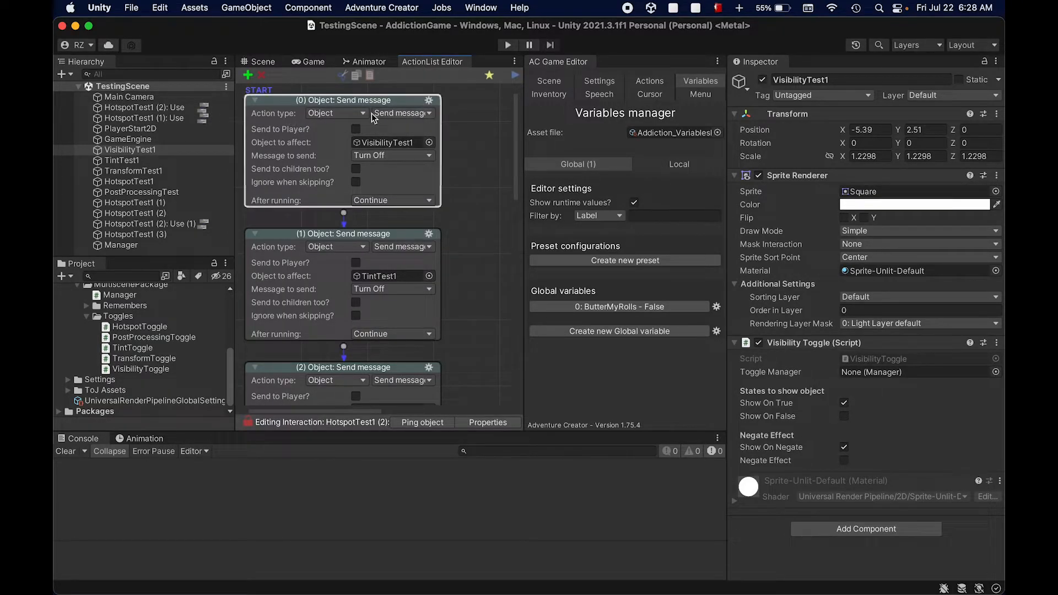
pyautogui.click(400, 113)
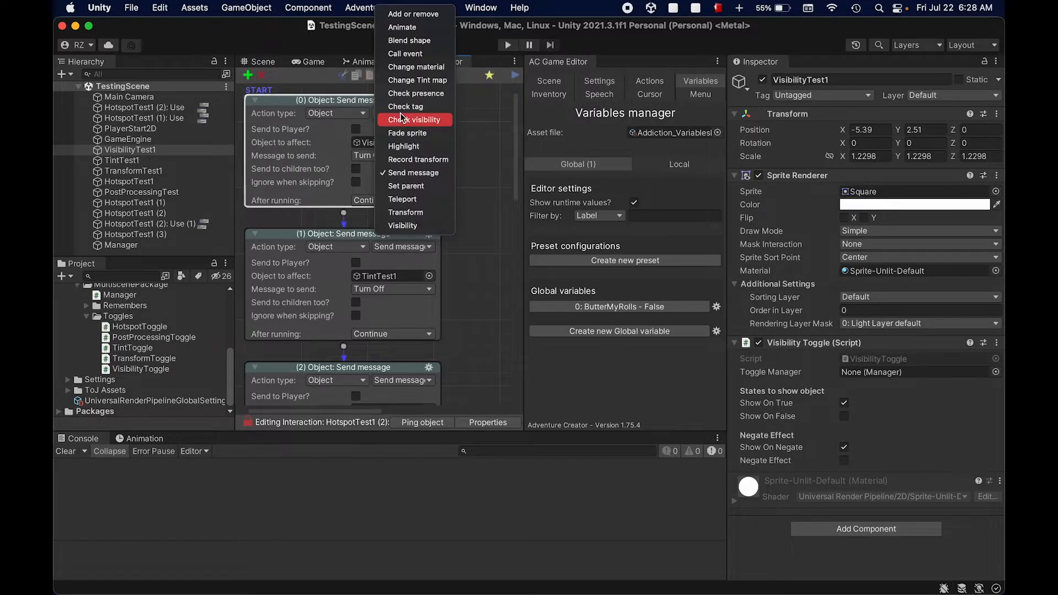
pyautogui.click(484, 106)
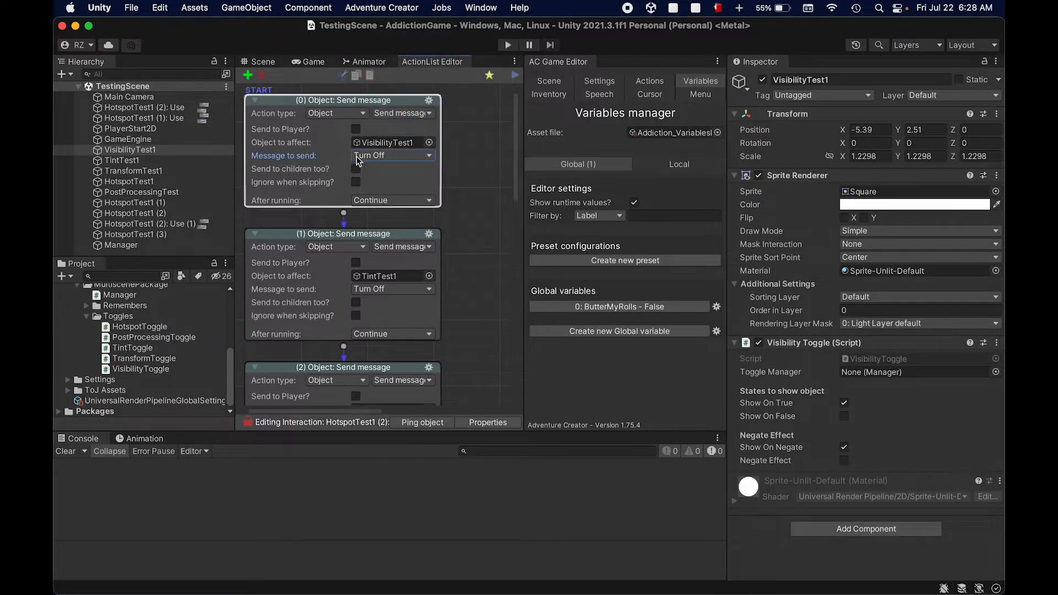
pyautogui.click(358, 156)
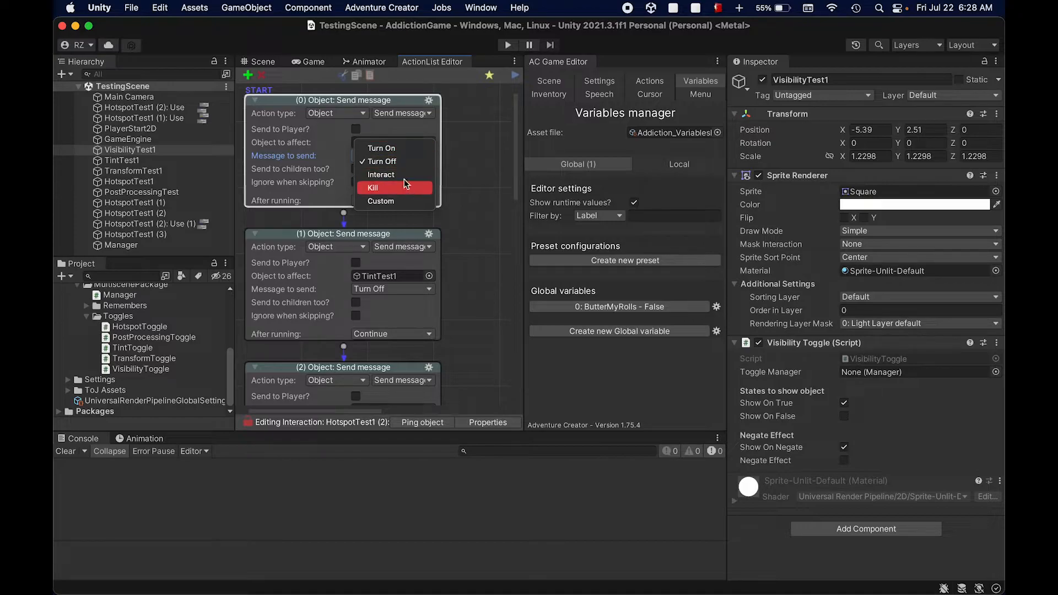
pyautogui.click(450, 171)
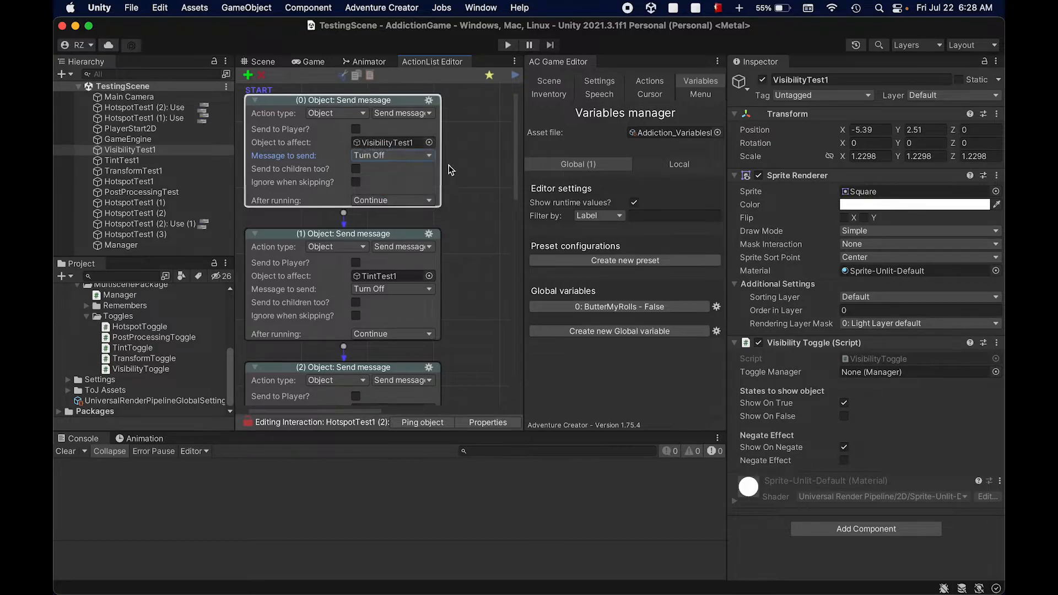
pyautogui.click(395, 141)
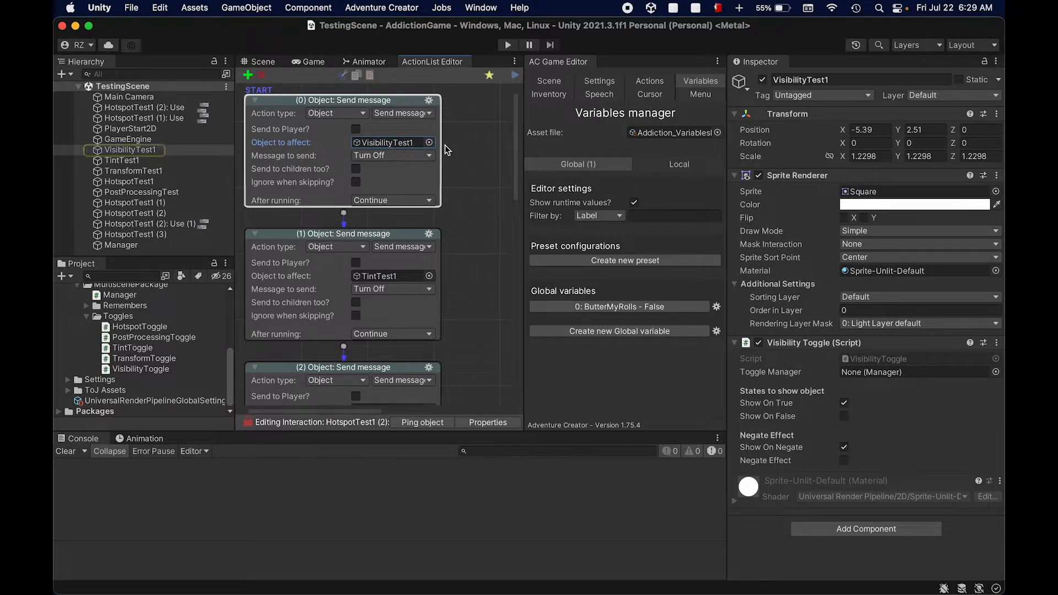
pyautogui.click(479, 149)
# Add the Hotspot Toggle script to HotspotTest1 in the scene and bring its enable options into view.
pyautogui.click(264, 61)
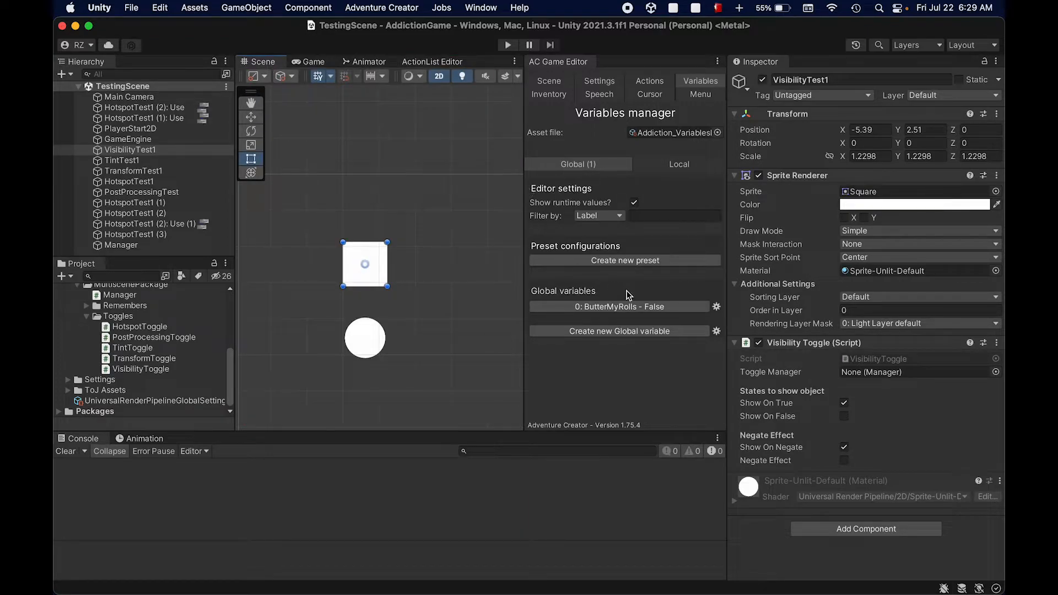
pyautogui.moveTo(414, 328); pyautogui.dragTo(303, 212, button='middle')
pyautogui.scroll(-6, 387, 323)
pyautogui.click(438, 251)
pyautogui.scroll(-1, 809, 472)
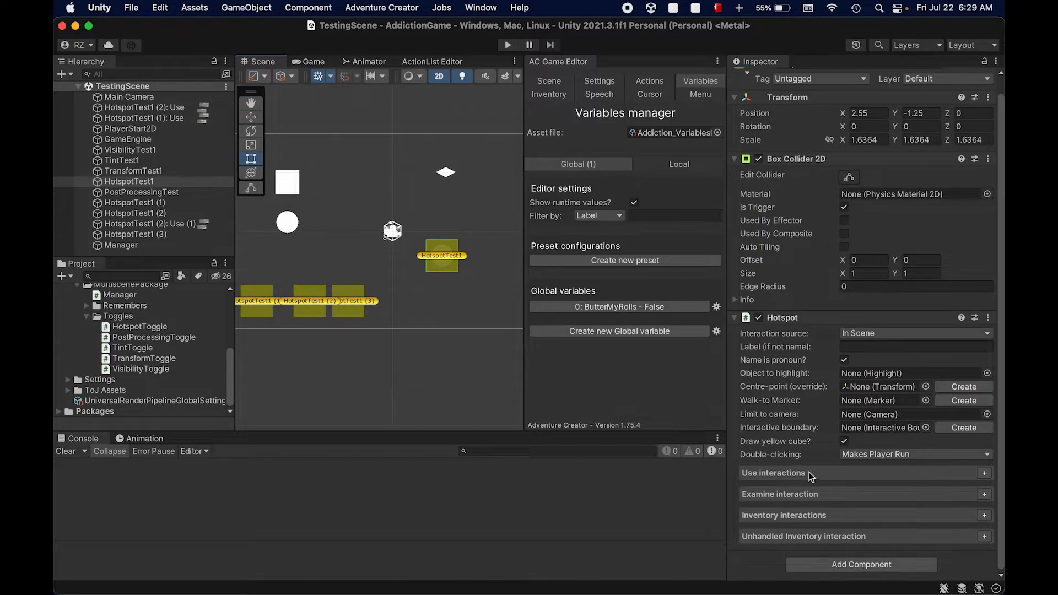
pyautogui.click(874, 567)
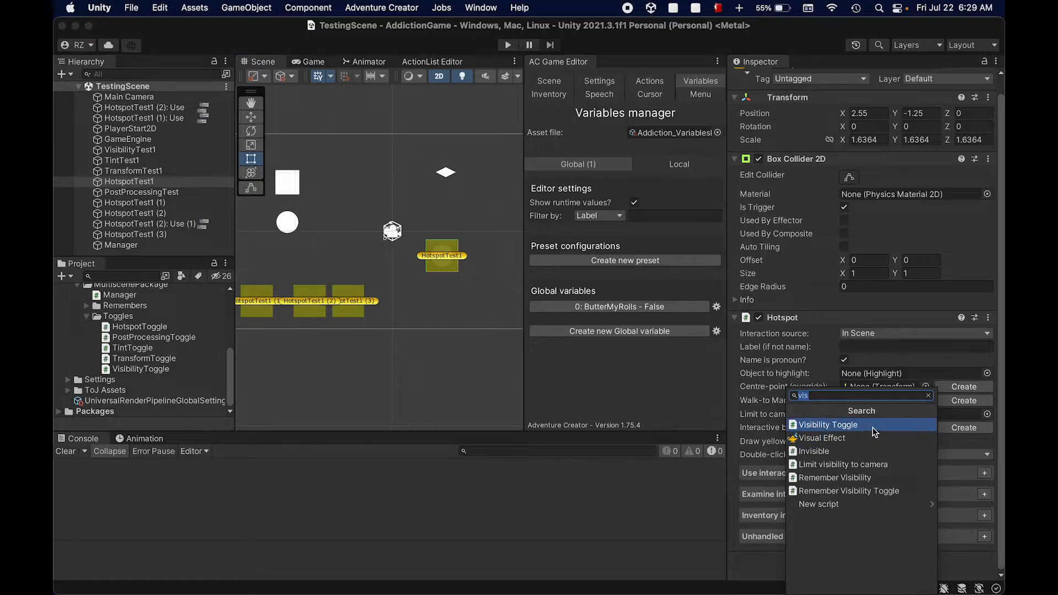
pyautogui.write('hot')
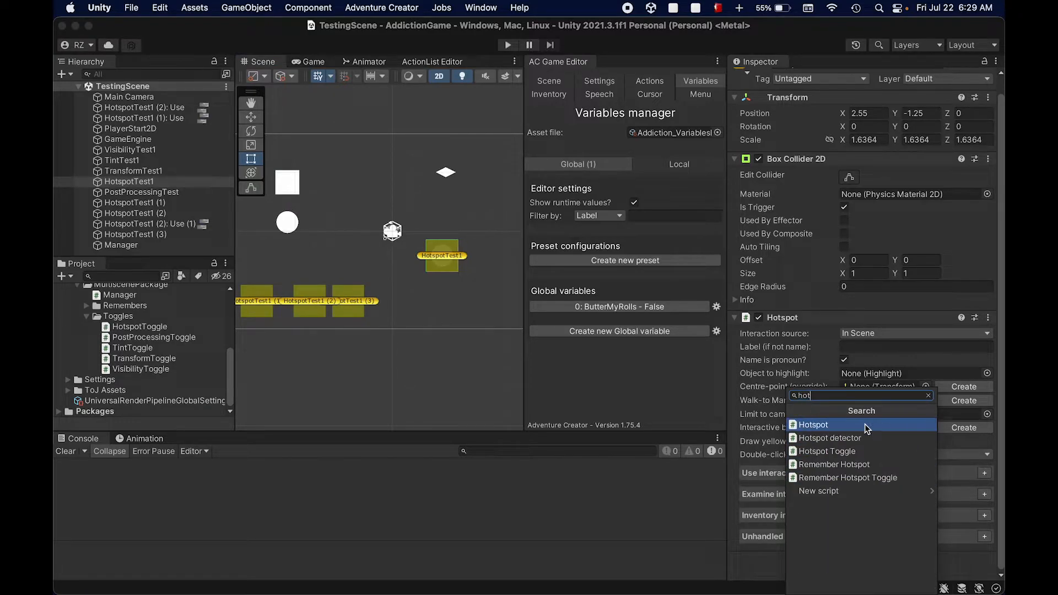
pyautogui.write('spto')
pyautogui.press('BackSpace')
pyautogui.press('BackSpace')
pyautogui.press('Down')
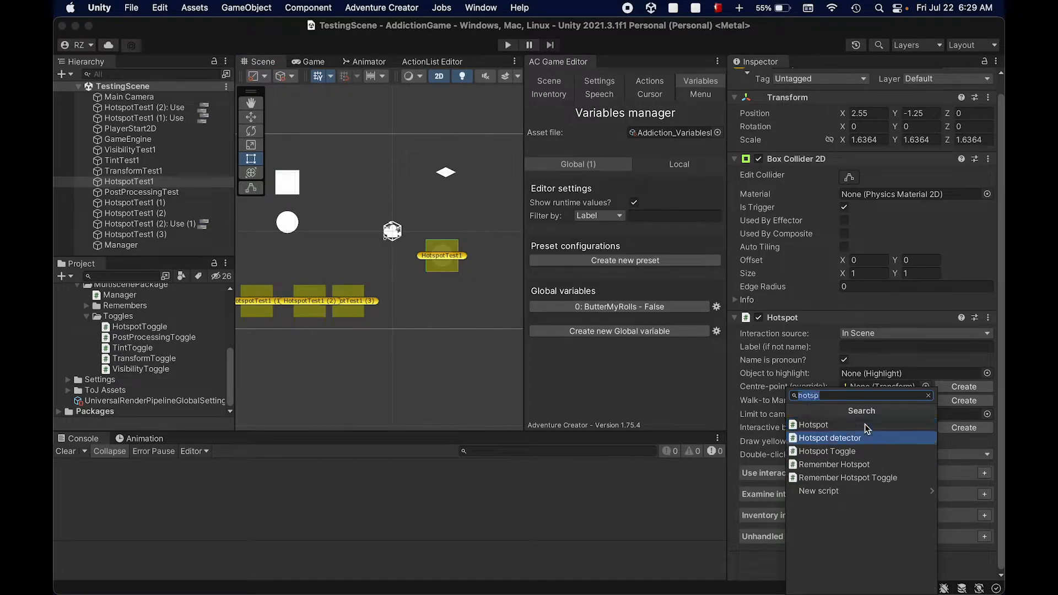
pyautogui.press('Down')
pyautogui.press('Return')
pyautogui.scroll(-5, 865, 425)
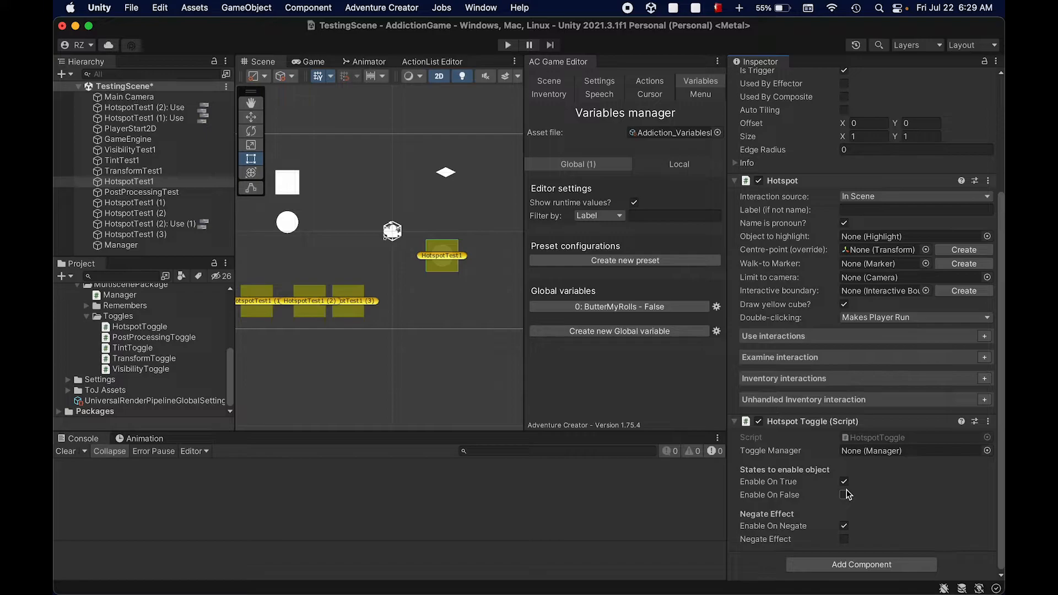
# Run the game, set the runtime value of ButterMyRolls to True to test HotspotTest1's Hotspot Toggle, and stop the game.
pyautogui.press('super+p')
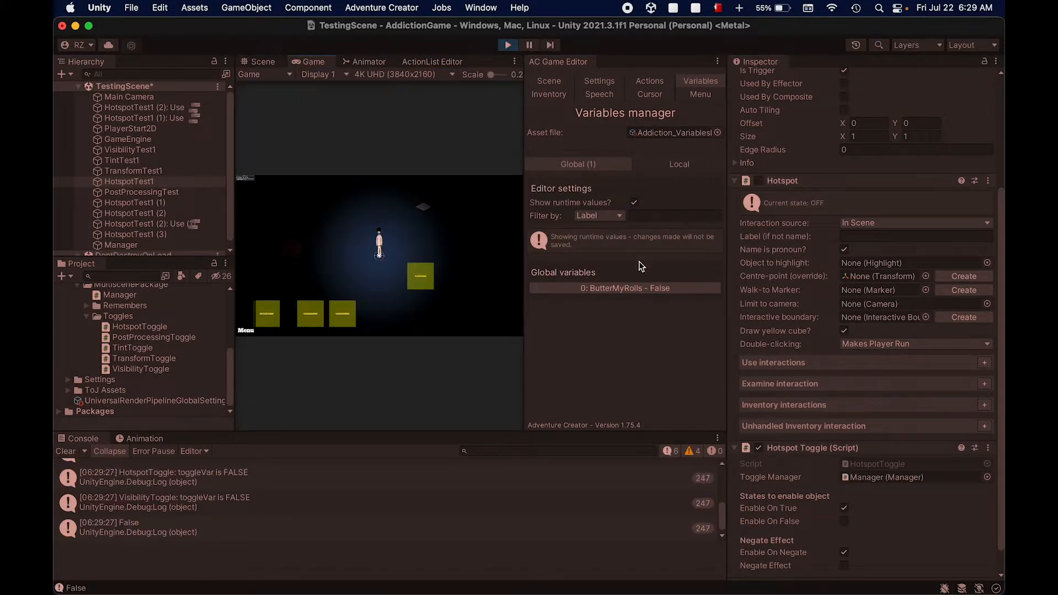
pyautogui.click(647, 286)
pyautogui.click(667, 362)
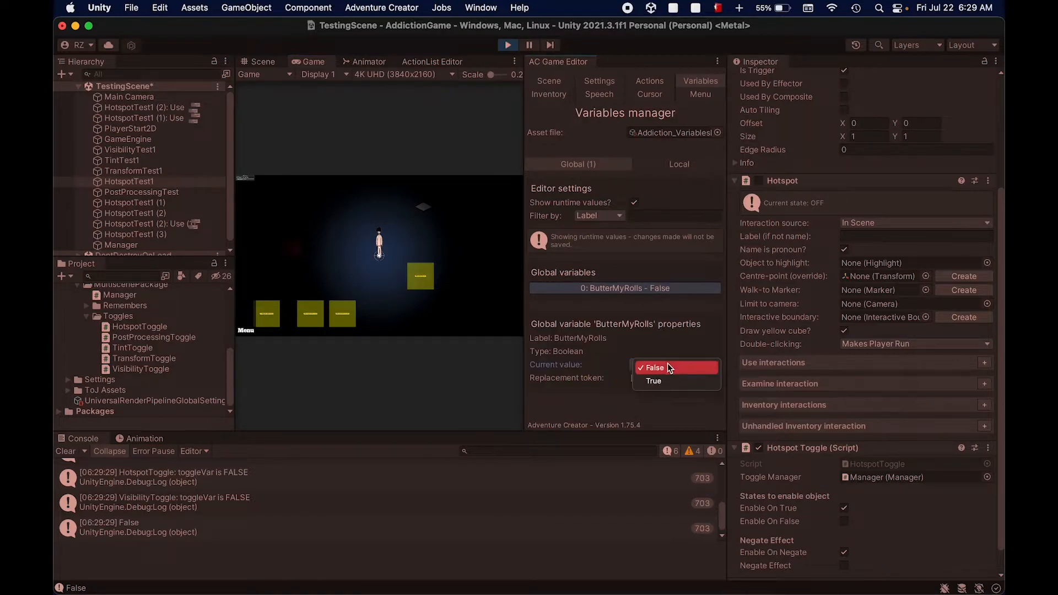
pyautogui.click(672, 376)
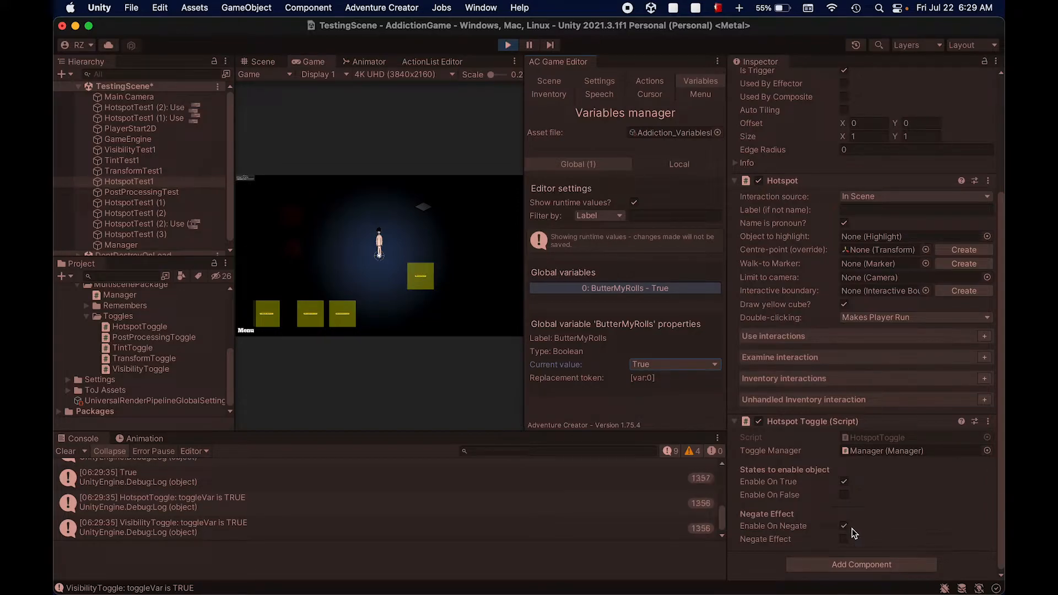
pyautogui.press('super+p')
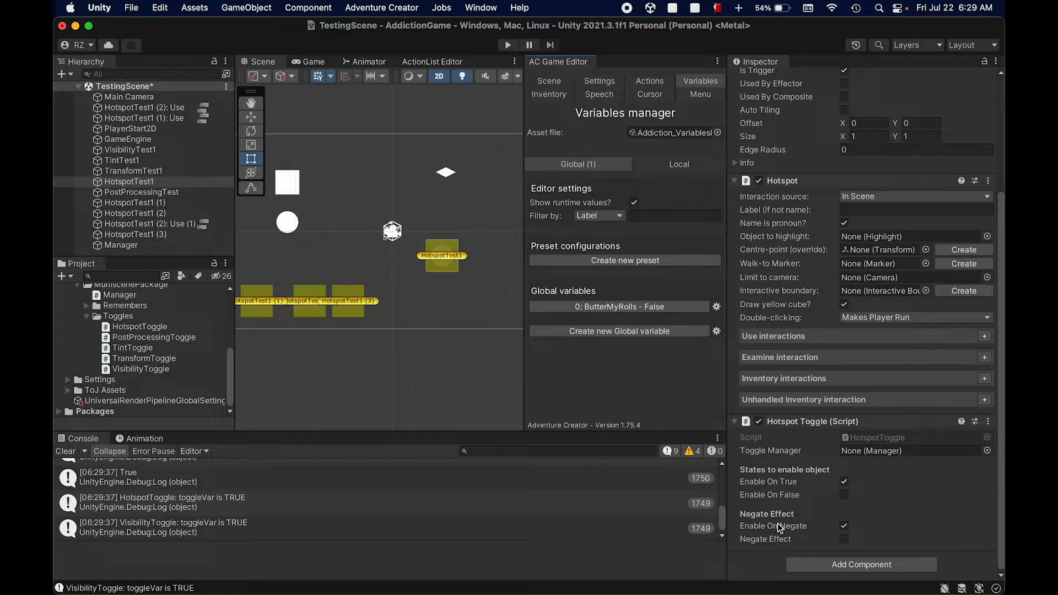
# Review the Hotspot and Hotspot Toggle components on HotspotTest1, deselect it and save the scene.
pyautogui.click(479, 326)
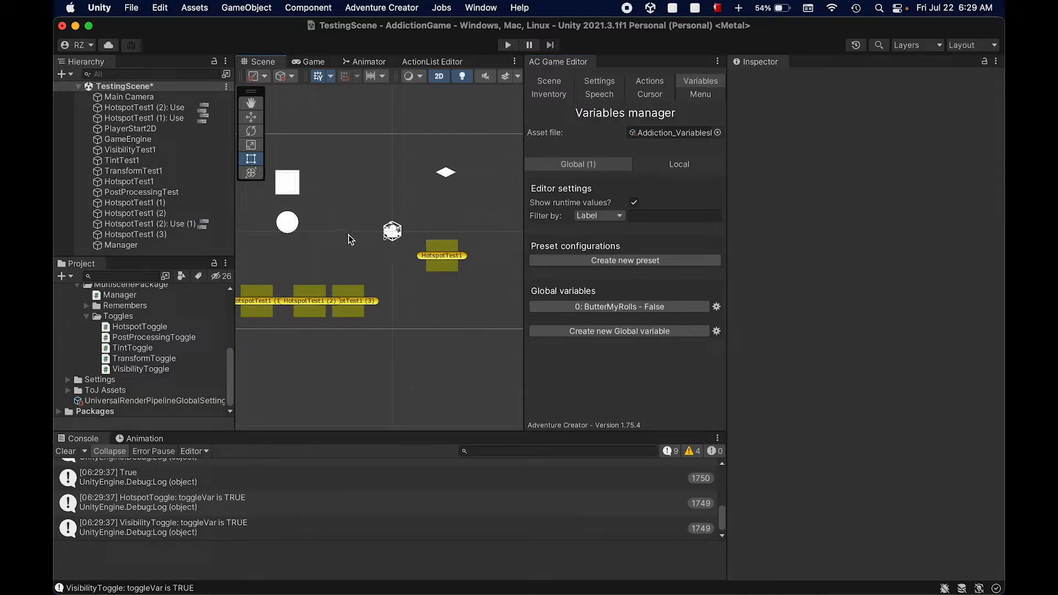
pyautogui.moveTo(264, 228); pyautogui.dragTo(282, 227, button='middle')
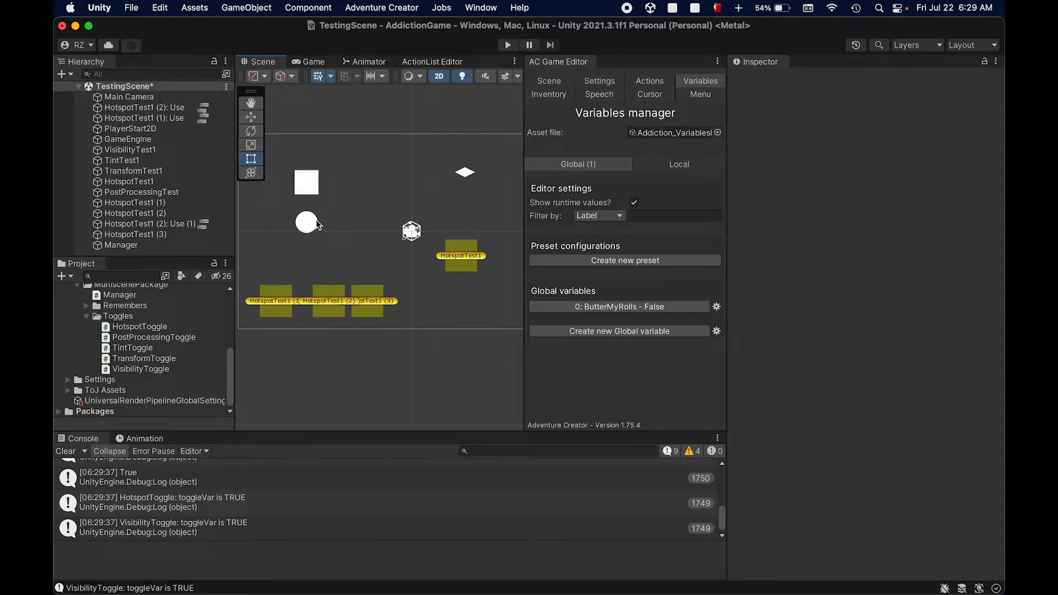
pyautogui.click(465, 257)
pyautogui.scroll(-3, 917, 347)
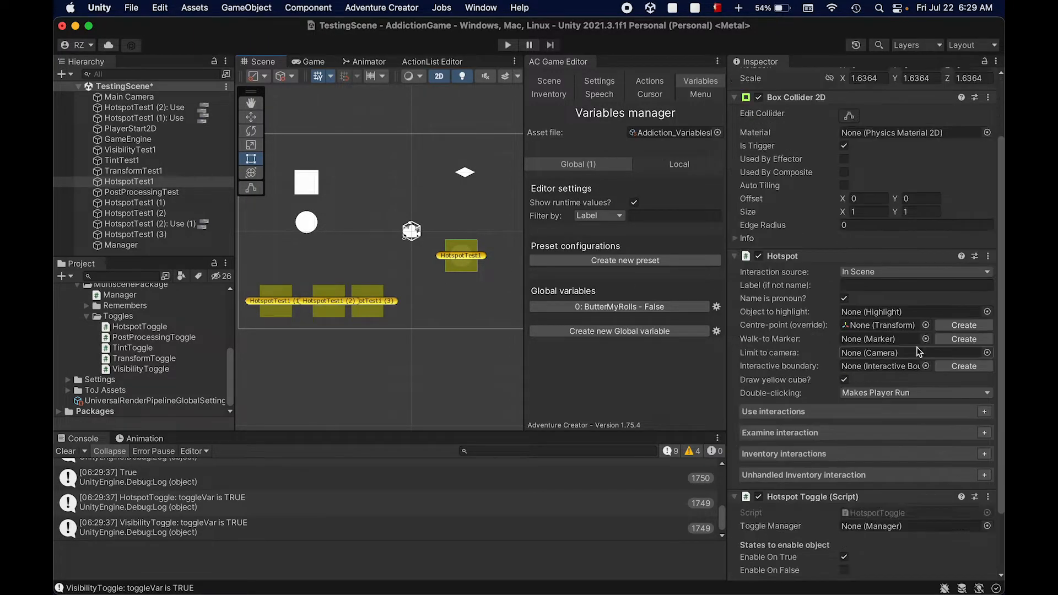
pyautogui.scroll(-3, 918, 350)
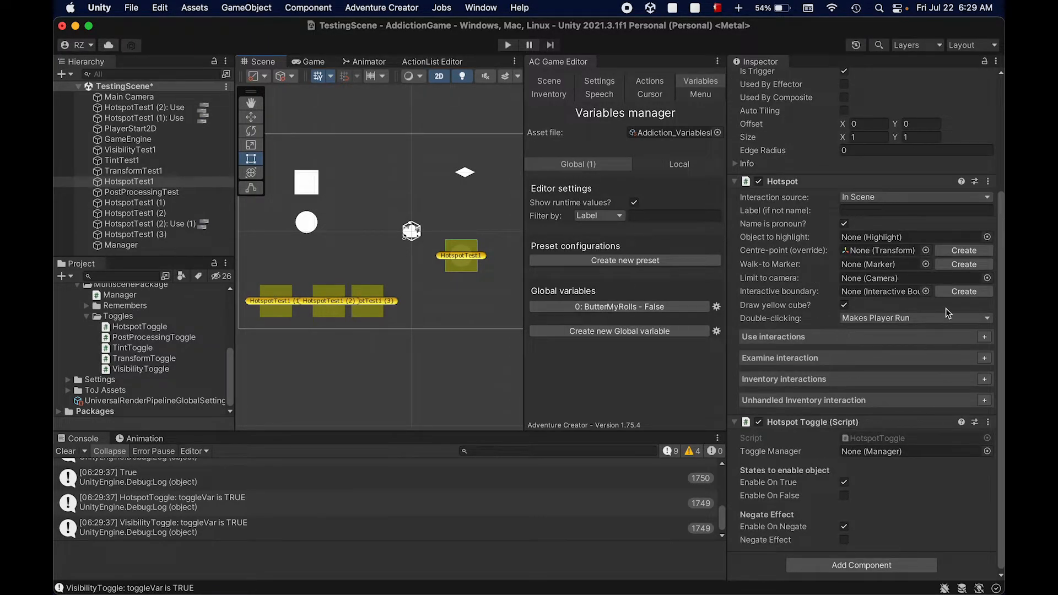
pyautogui.click(458, 329)
pyautogui.press('super+s')
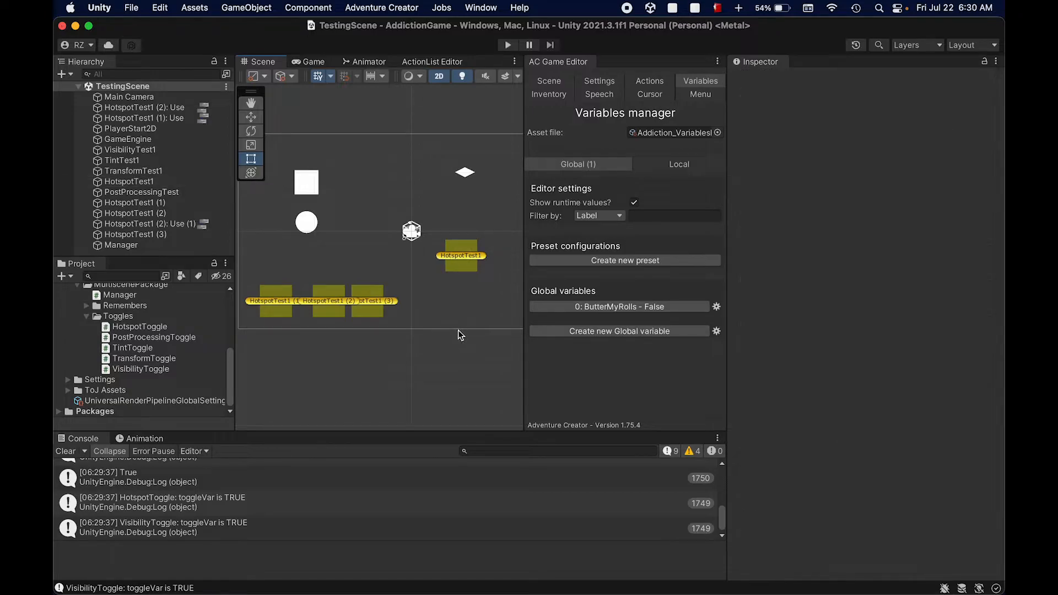
# Add the Tint Toggle script to the TintTest1 circle and compare its options with VisibilityTest1's Visibility Toggle.
pyautogui.click(312, 231)
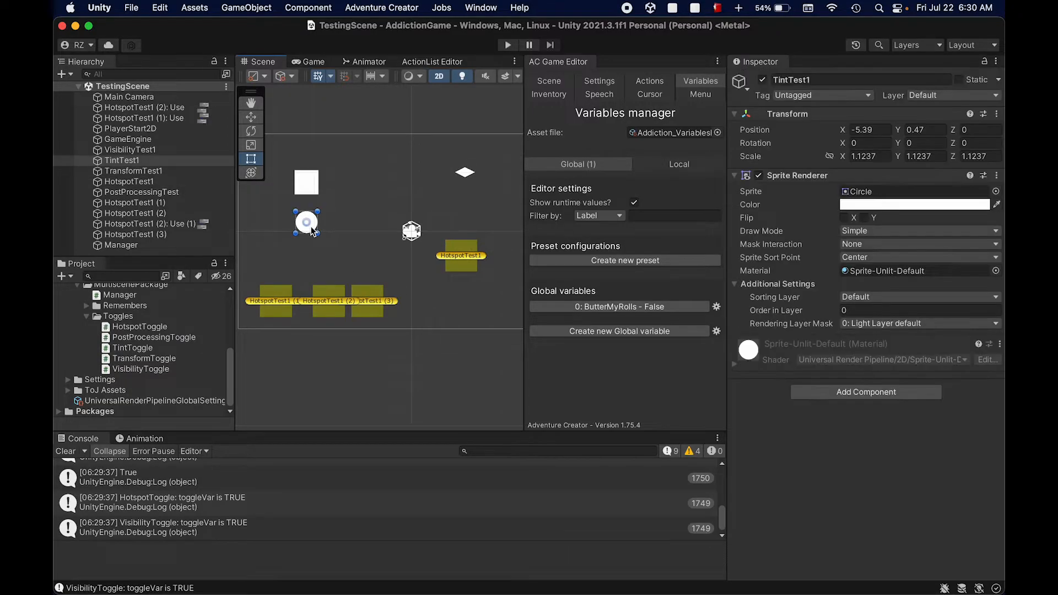
pyautogui.click(904, 393)
pyautogui.write('tint')
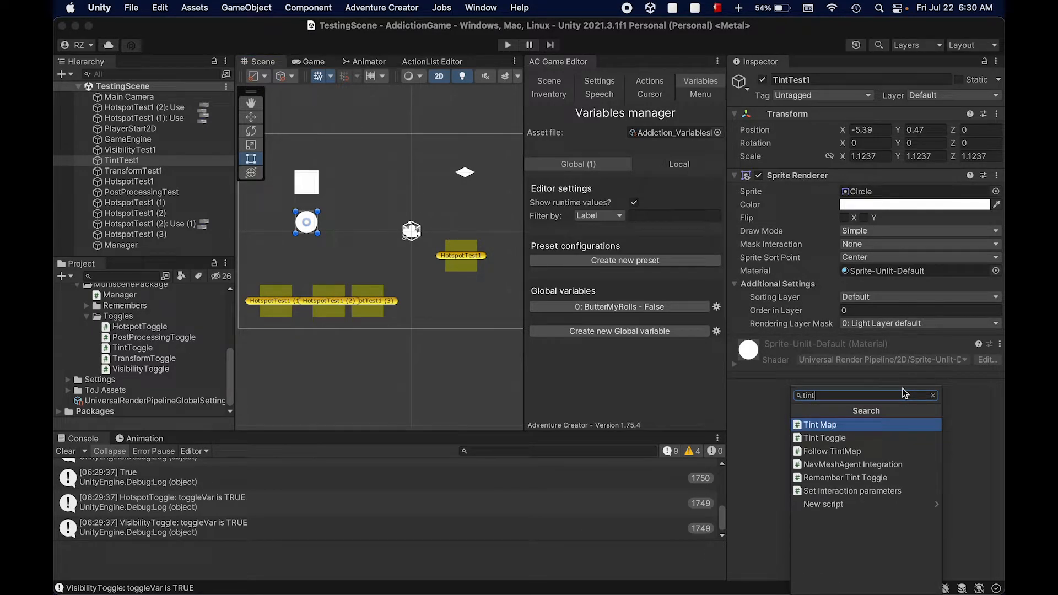
pyautogui.click(885, 438)
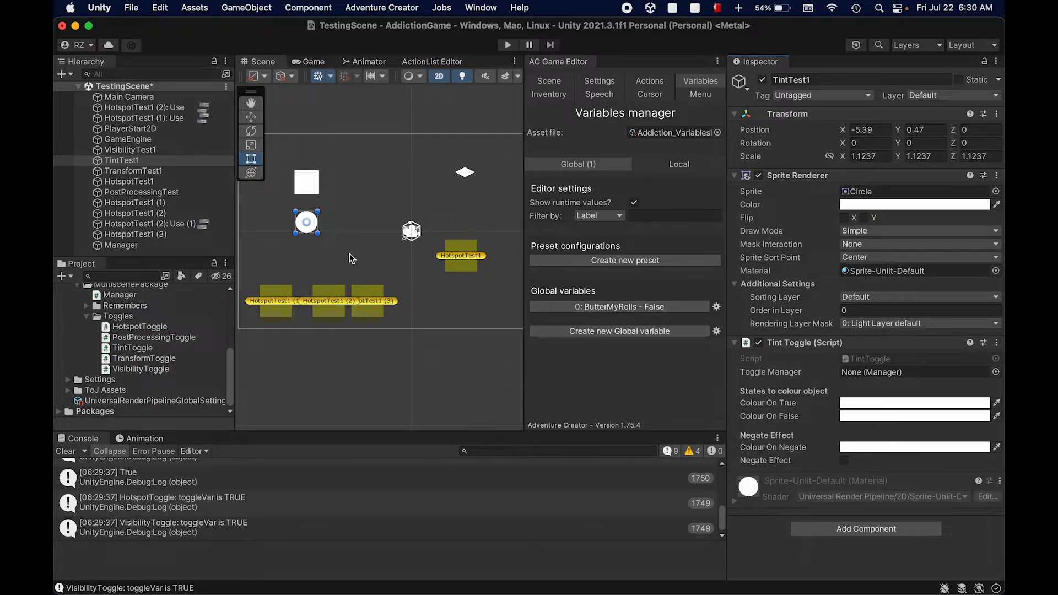
pyautogui.click(304, 183)
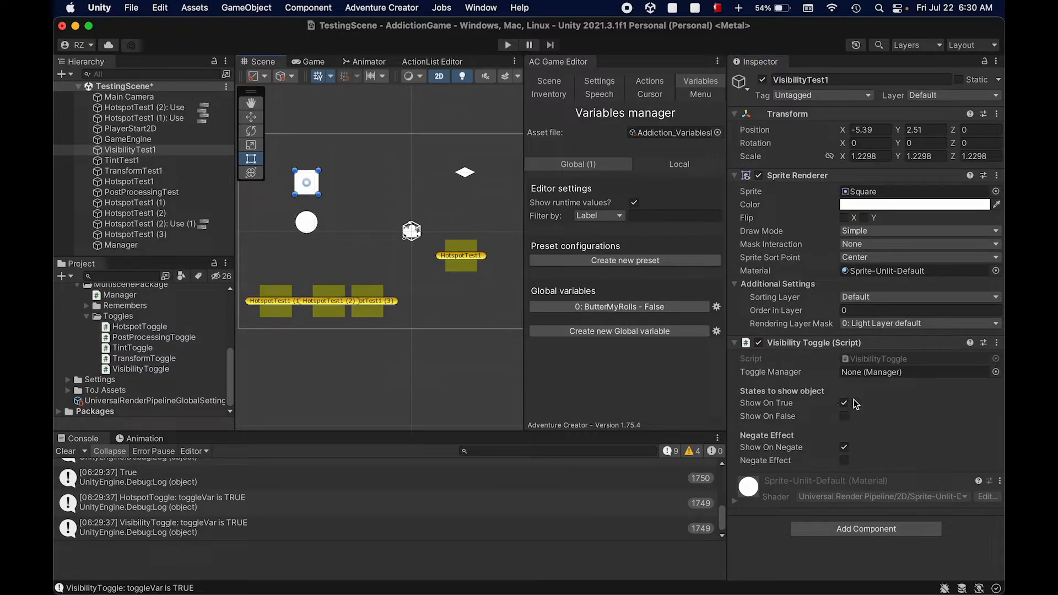
pyautogui.click(312, 227)
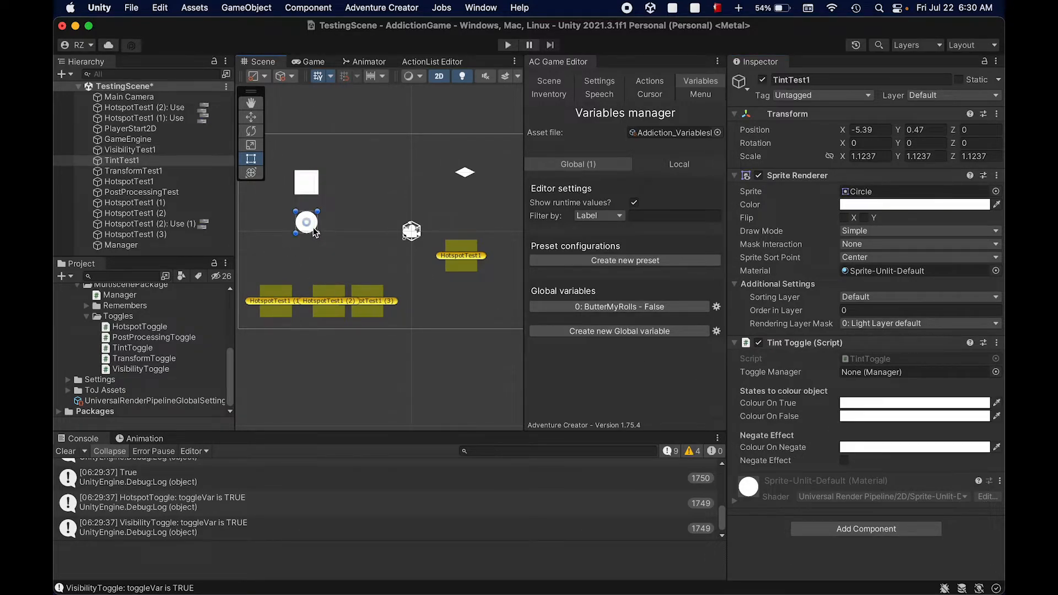
# On TintTest1's Tint Toggle, set Colour On True to red (FF0000) and Colour On False to blue.
pyautogui.click(919, 405)
pyautogui.moveTo(932, 350); pyautogui.dragTo(996, 277)
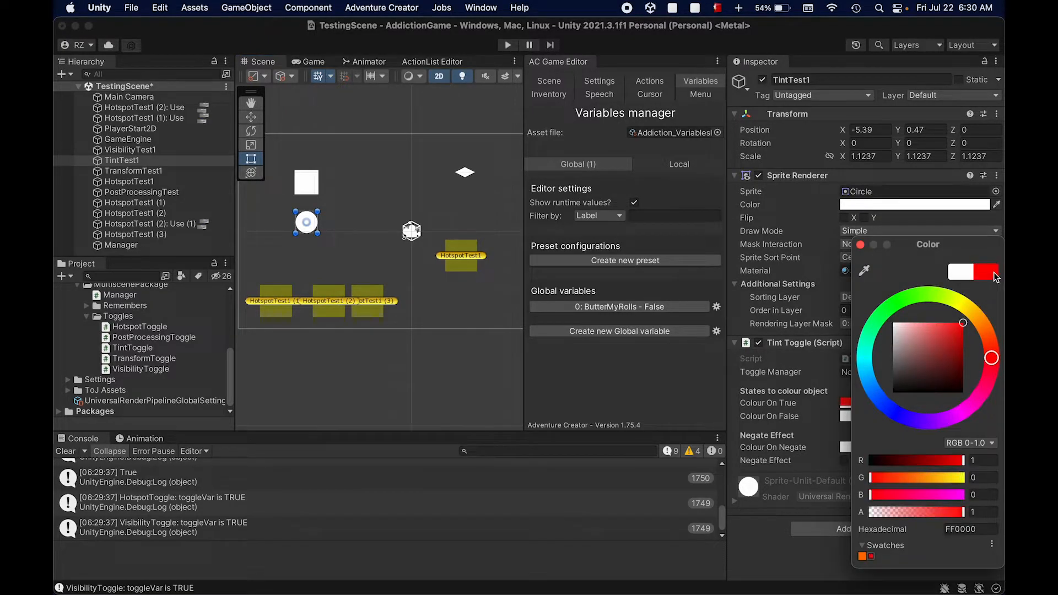
pyautogui.press('Return')
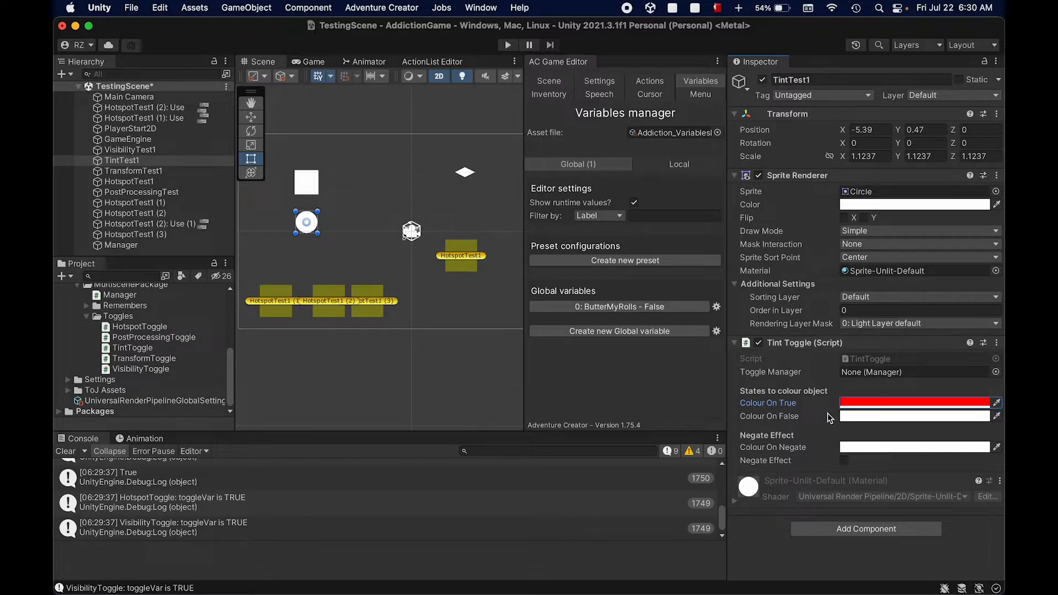
pyautogui.click(863, 414)
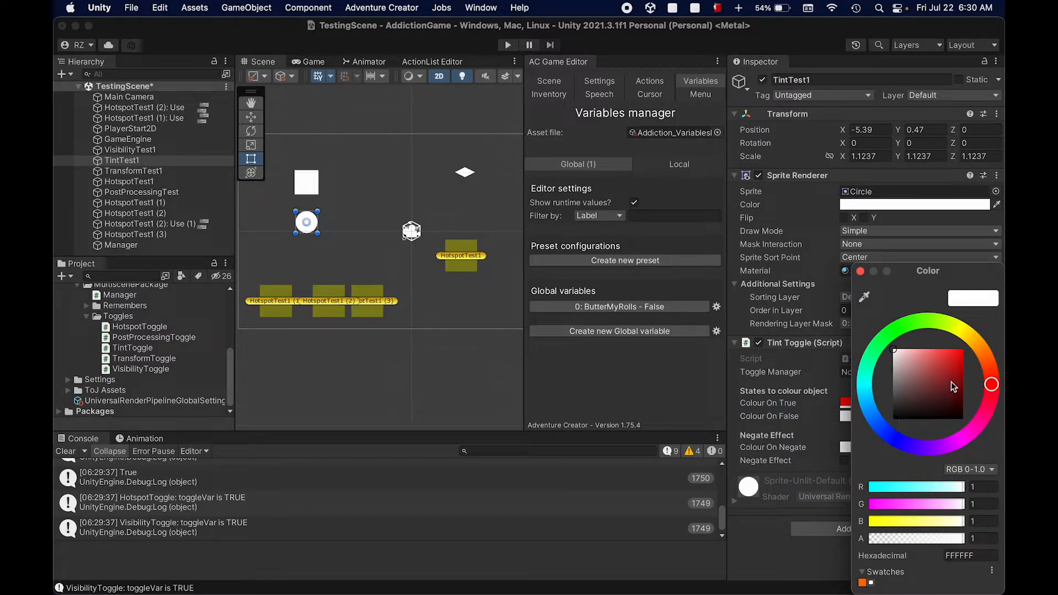
pyautogui.moveTo(990, 384); pyautogui.dragTo(911, 445)
pyautogui.moveTo(936, 384); pyautogui.dragTo(970, 345)
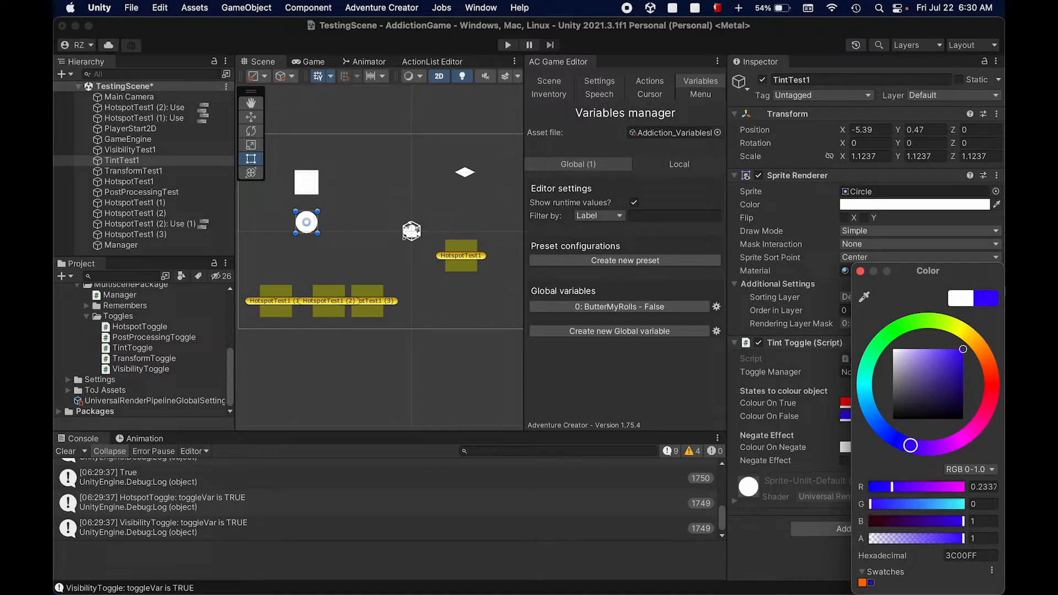
pyautogui.click(1004, 282)
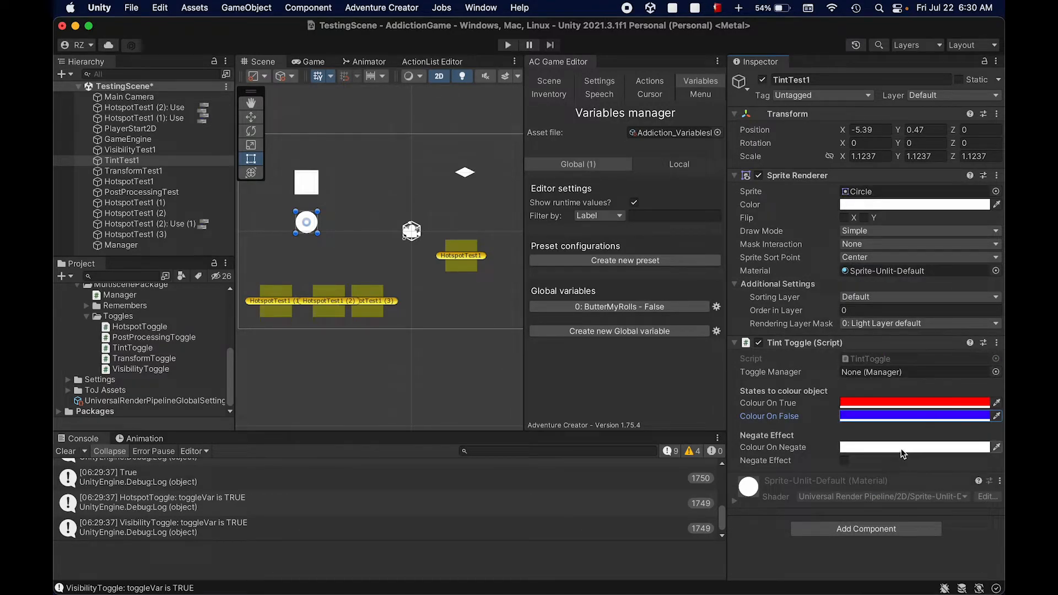
# Set the Tint Toggle's Colour On Negate to black, leaving Negate Effect off.
pyautogui.click(853, 448)
pyautogui.moveTo(918, 383); pyautogui.dragTo(819, 538)
pyautogui.click(813, 548)
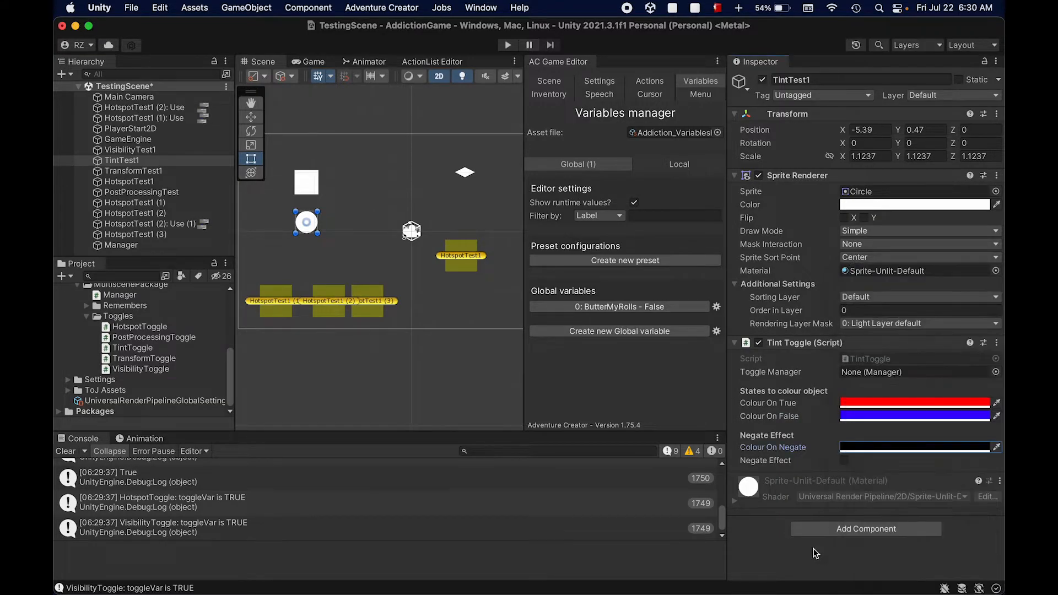
pyautogui.click(842, 461)
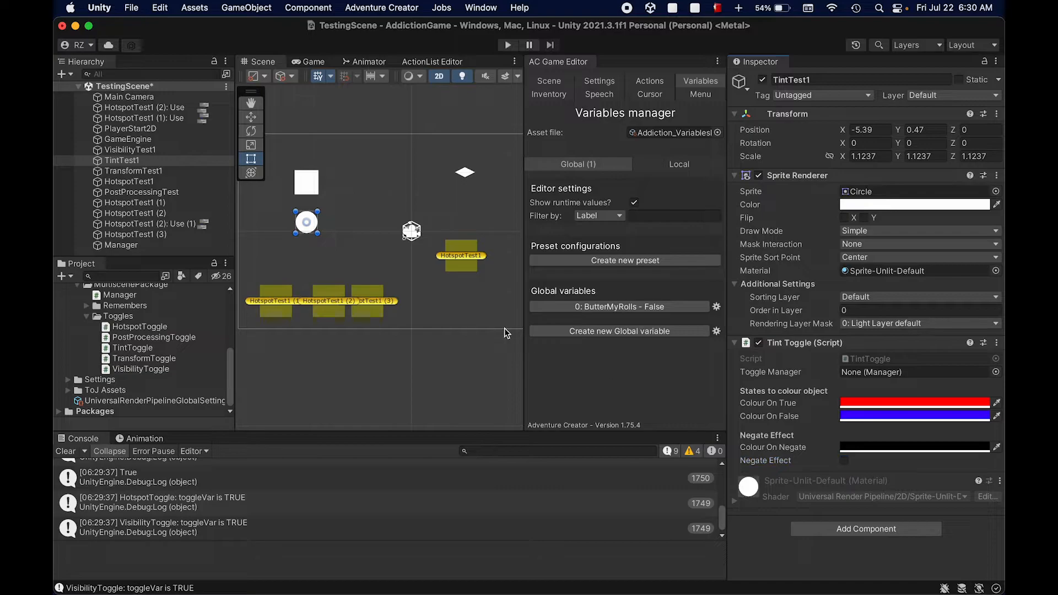
# Run the game and watch the TintTest1 circle up close in the Scene view.
pyautogui.scroll(3, 282, 214)
pyautogui.moveTo(282, 214); pyautogui.dragTo(363, 266, button='middle')
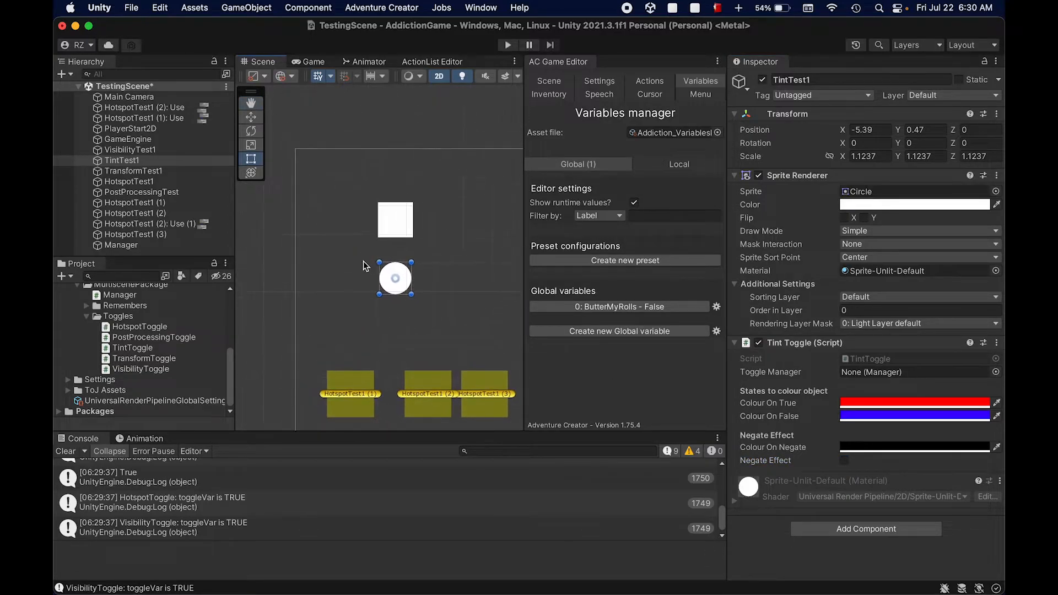
pyautogui.press('super+p')
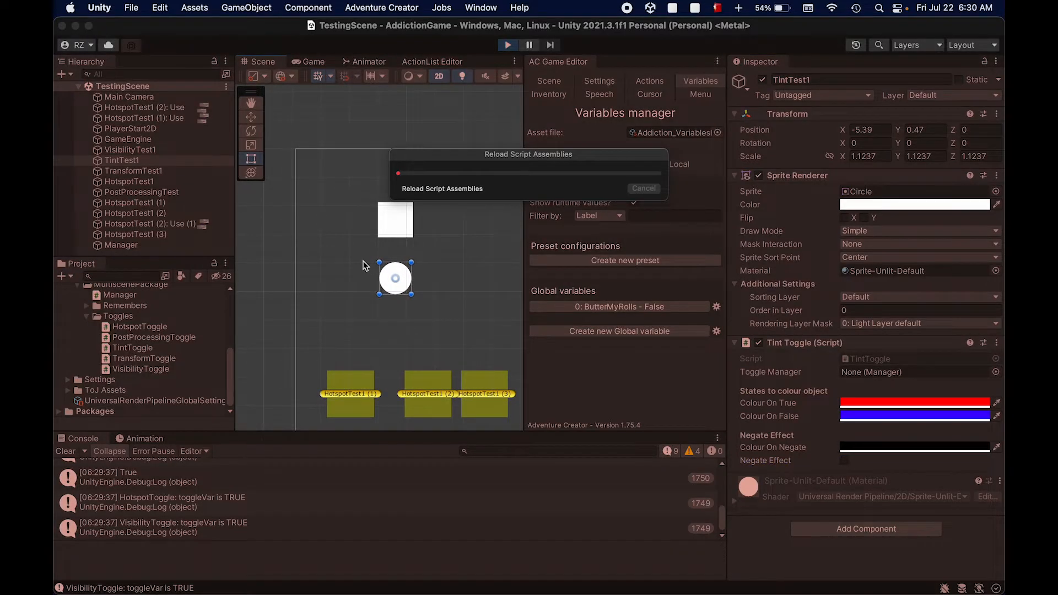
pyautogui.click(266, 64)
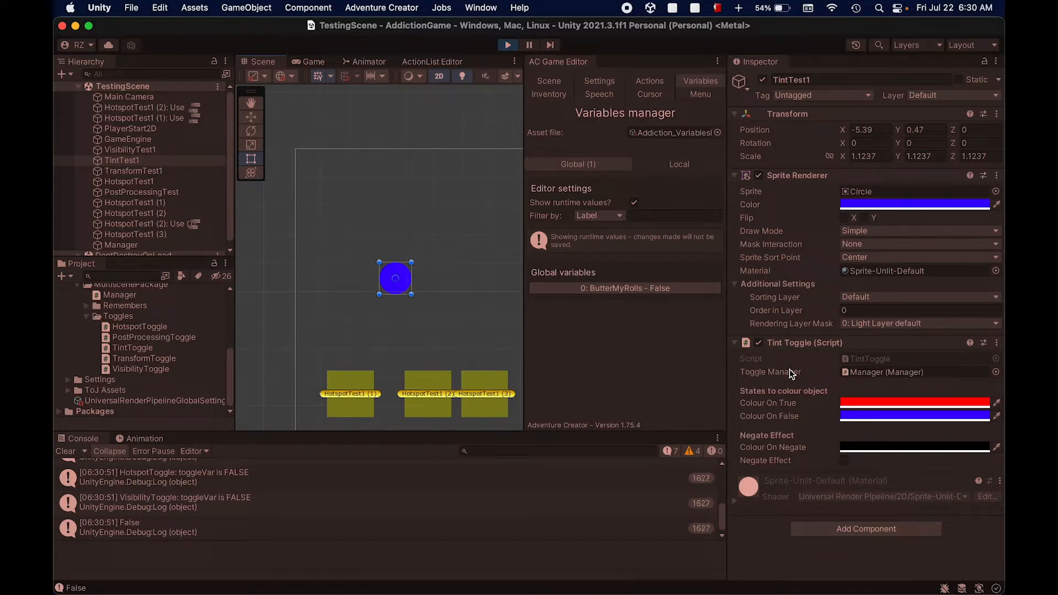
pyautogui.moveTo(480, 313); pyautogui.dragTo(461, 267, button='middle')
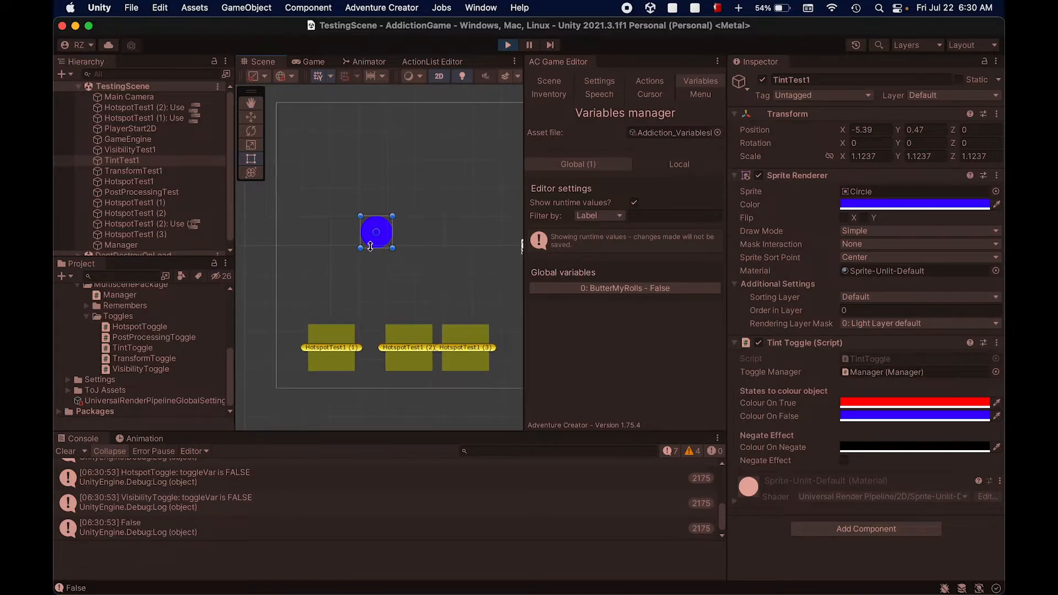
pyautogui.scroll(2, 370, 246)
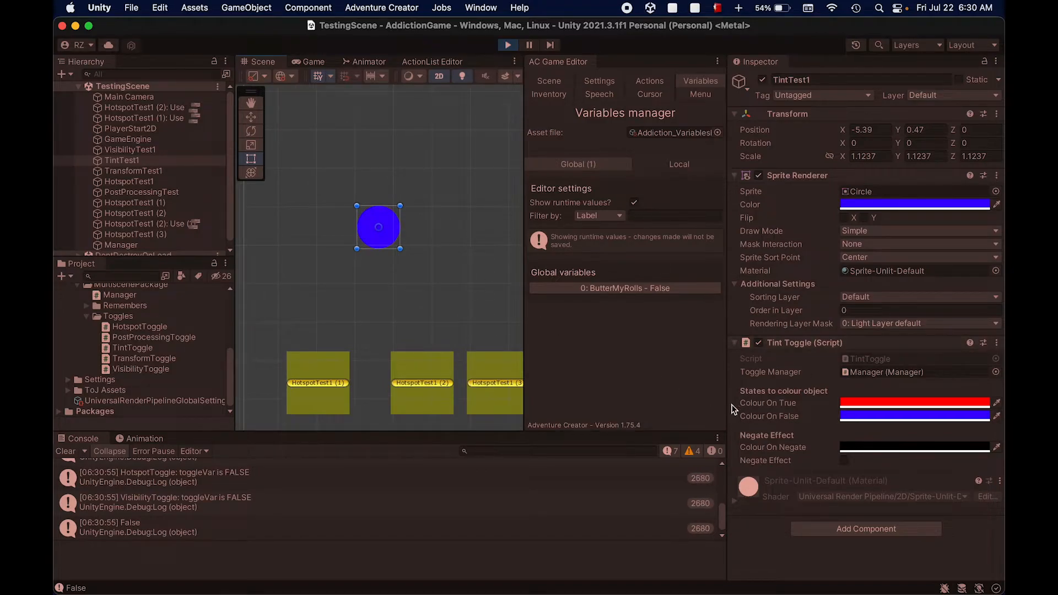
# Examine the colour assigned to the Tint Toggle's Colour On False while the game runs.
pyautogui.click(848, 417)
pyautogui.click(925, 370)
pyautogui.moveTo(925, 361); pyautogui.dragTo(962, 347)
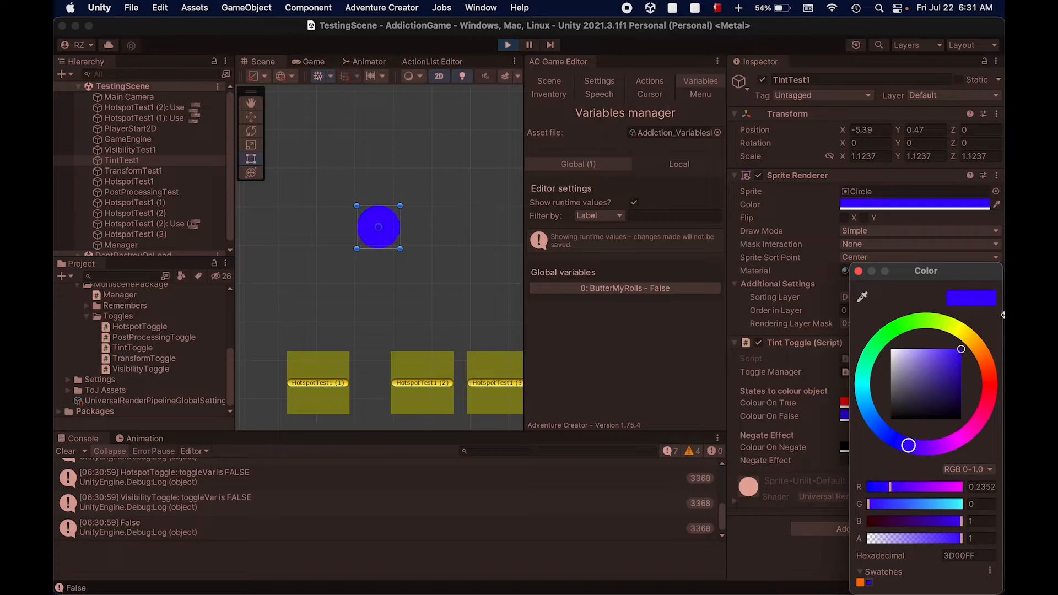
pyautogui.click(858, 271)
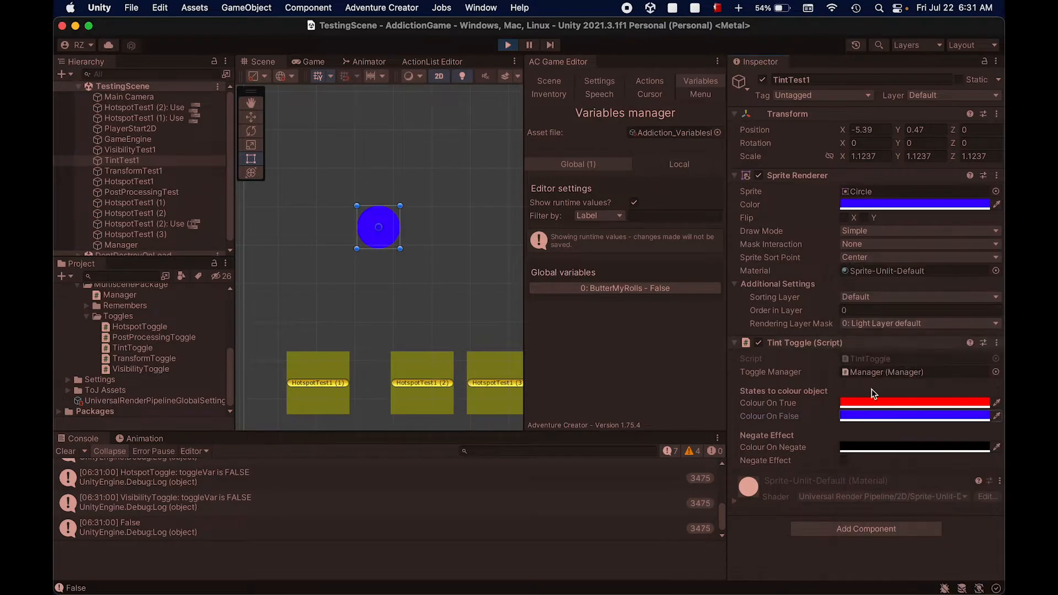
# Set the runtime value of ButterMyRolls to True and back to False to test TintTest1's tint.
pyautogui.click(679, 288)
pyautogui.click(672, 364)
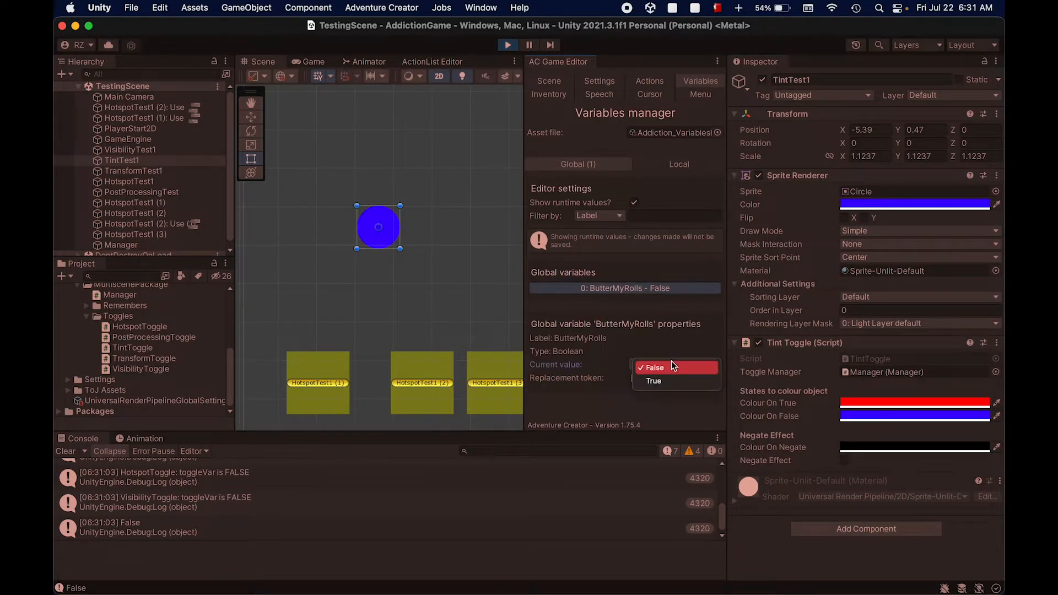
pyautogui.click(672, 380)
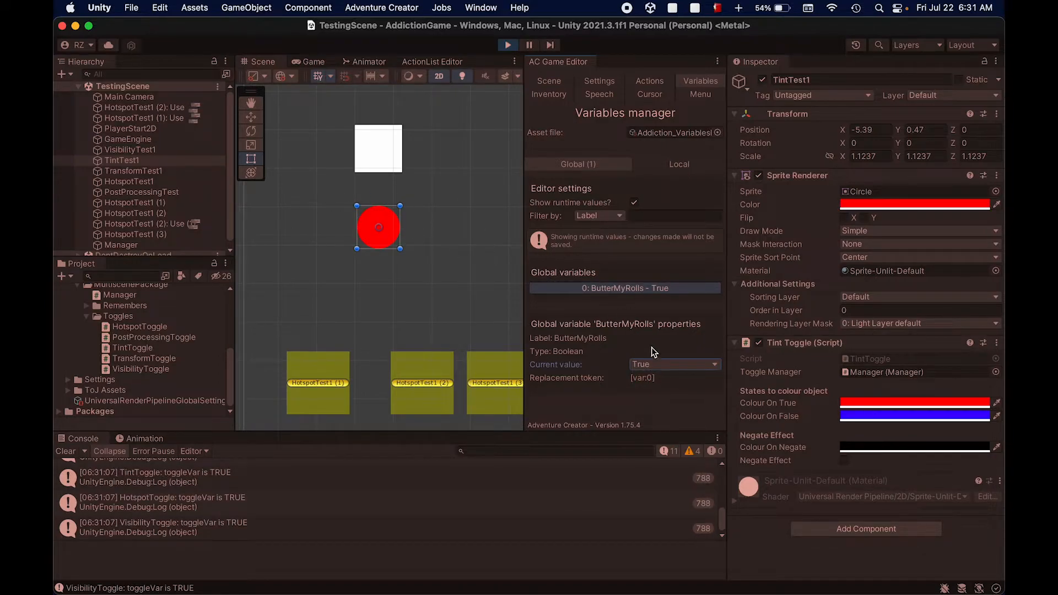
pyautogui.click(663, 362)
pyautogui.click(667, 353)
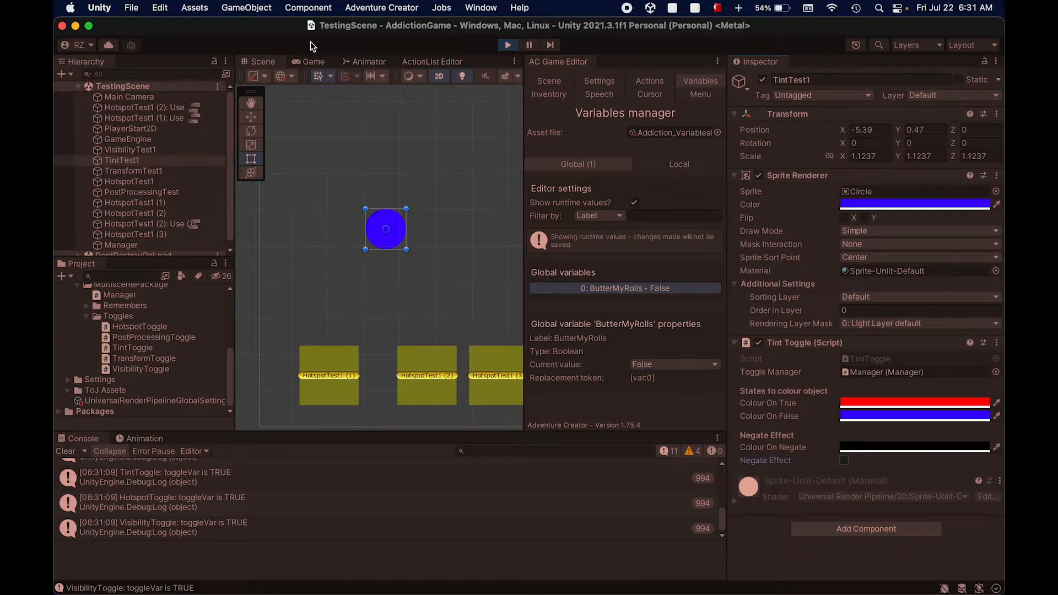
# Trigger the HotspotTest1 (3) hotspot in the running game to turn on Negate Effect, and check the circle in the Scene view.
pyautogui.click(311, 61)
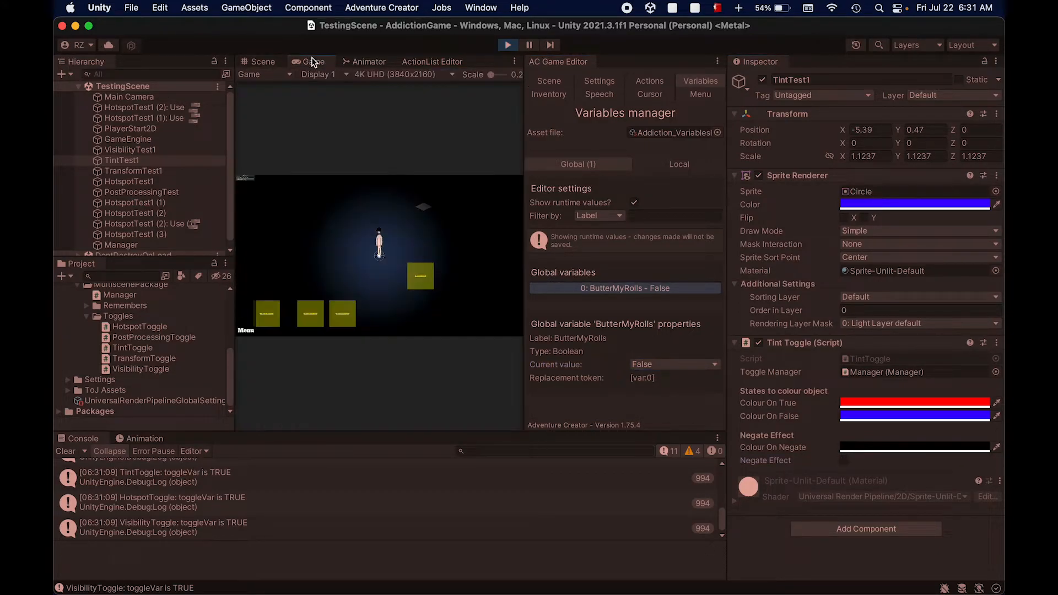
pyautogui.click(342, 312)
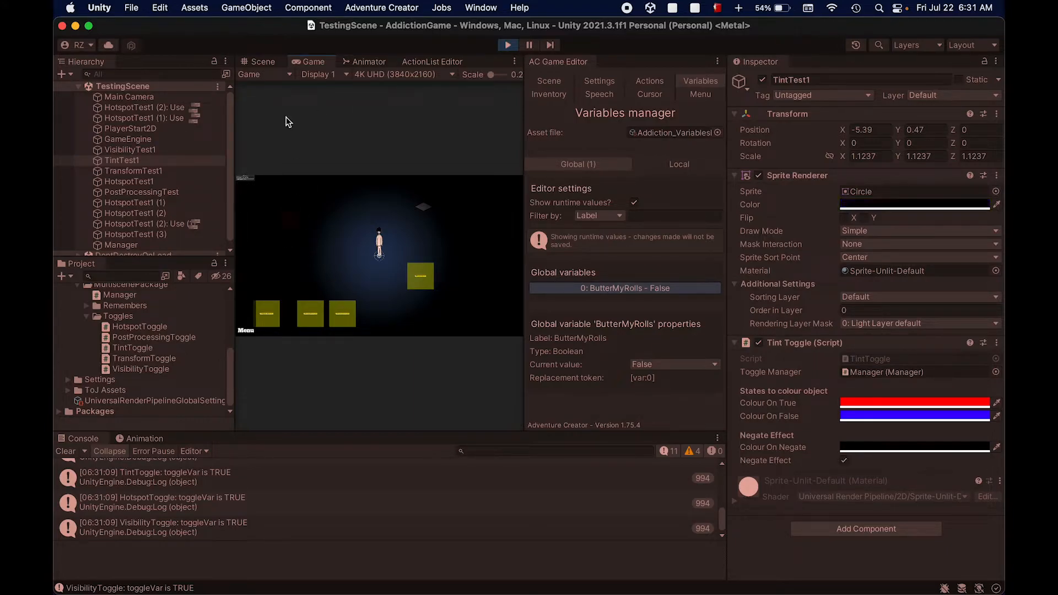
pyautogui.click(260, 61)
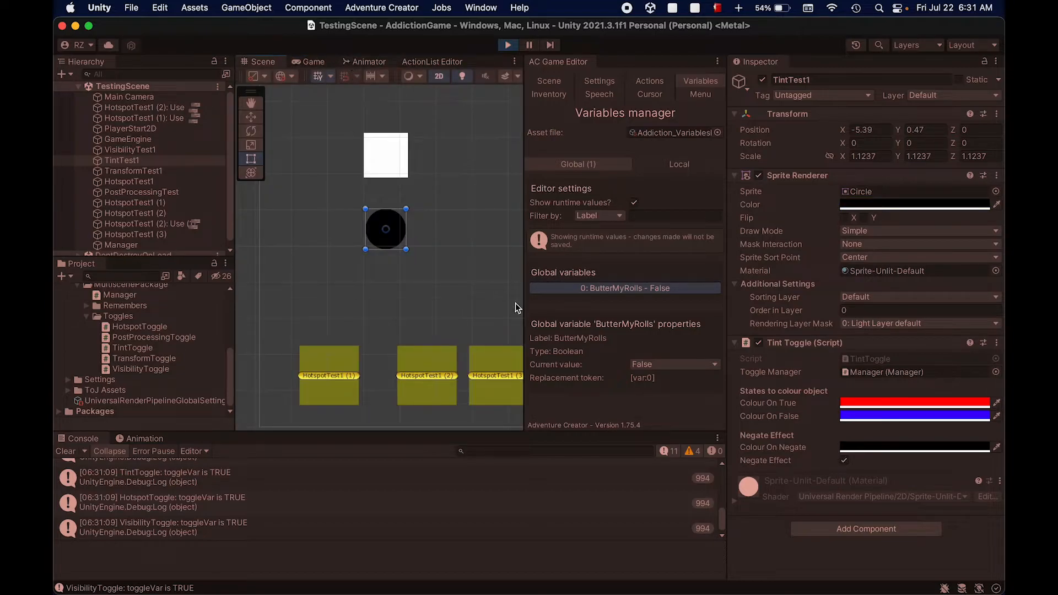
# Use the hotspot in the running game to turn Negate Effect off again, and stop the game in the Scene view.
pyautogui.click(478, 365)
pyautogui.click(403, 224)
pyautogui.click(309, 61)
pyautogui.click(322, 321)
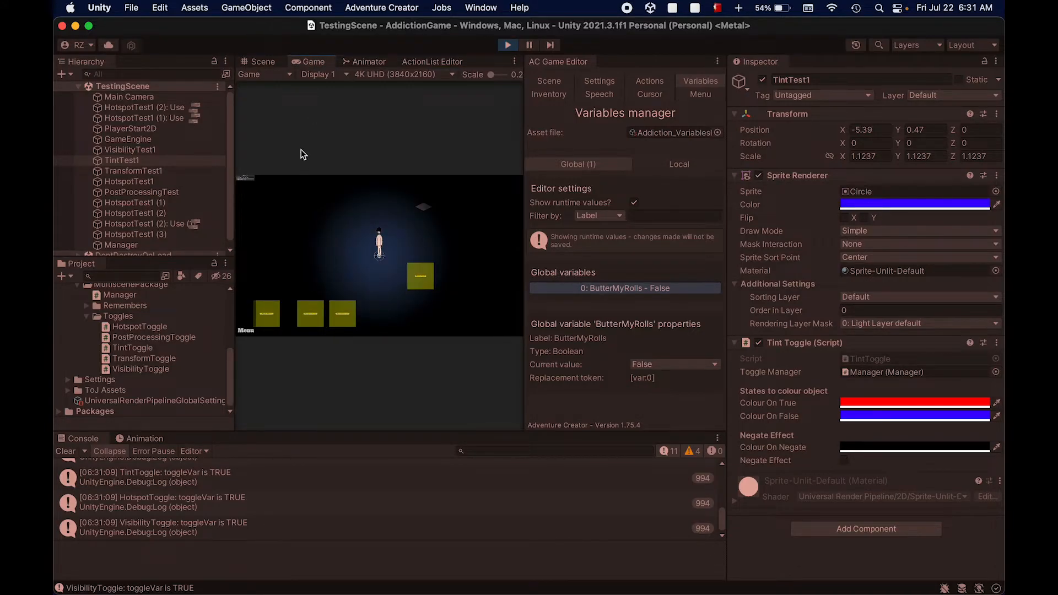
pyautogui.click(269, 65)
pyautogui.press('super+p')
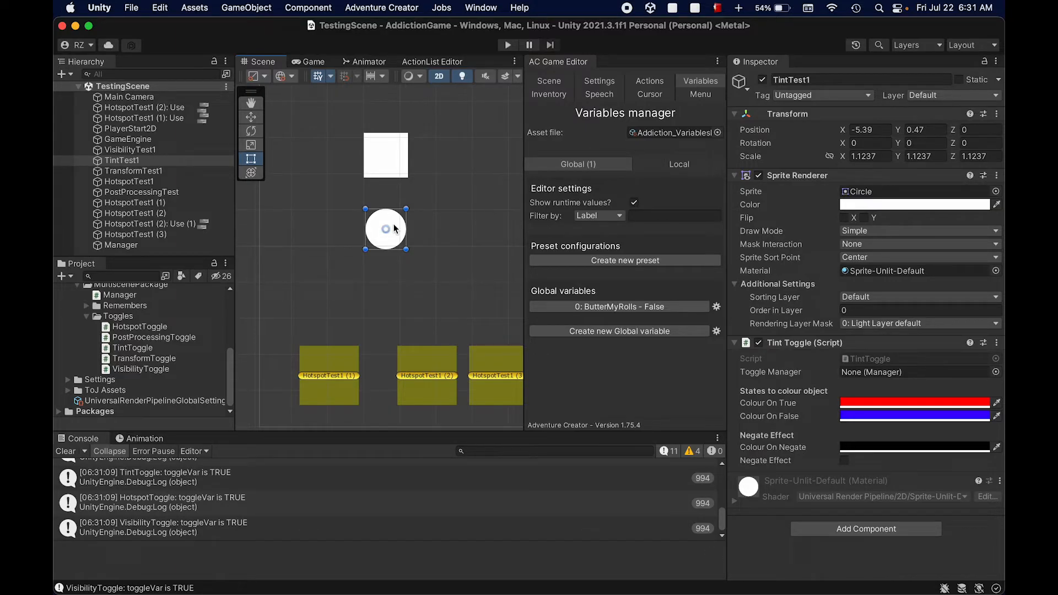
# Disable the PostProcessingTest object, check the scene in the Game view, and select the TransformTest1 diamond.
pyautogui.scroll(-5, 394, 229)
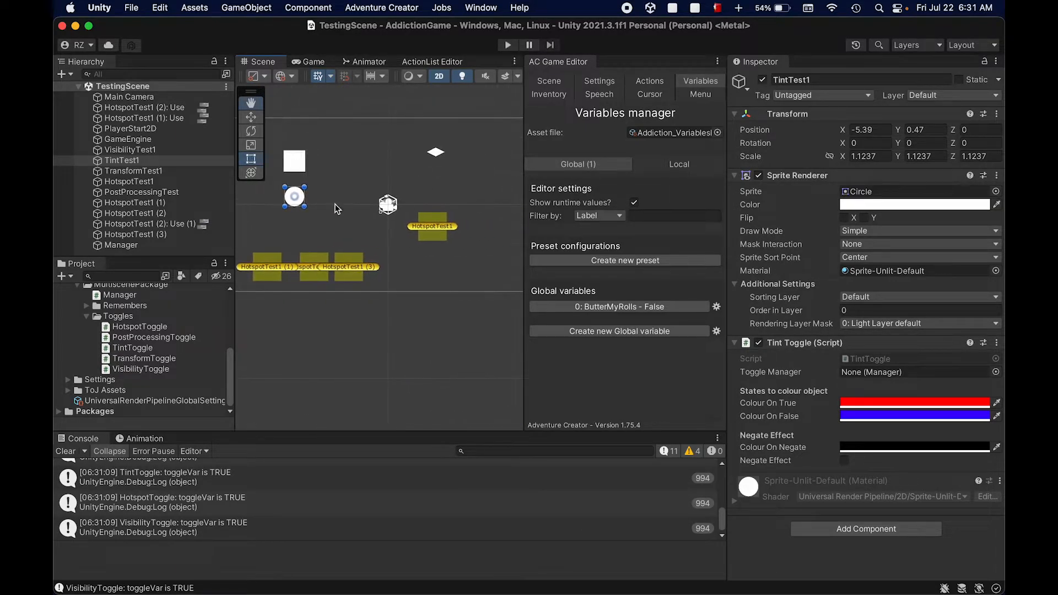
pyautogui.click(440, 147)
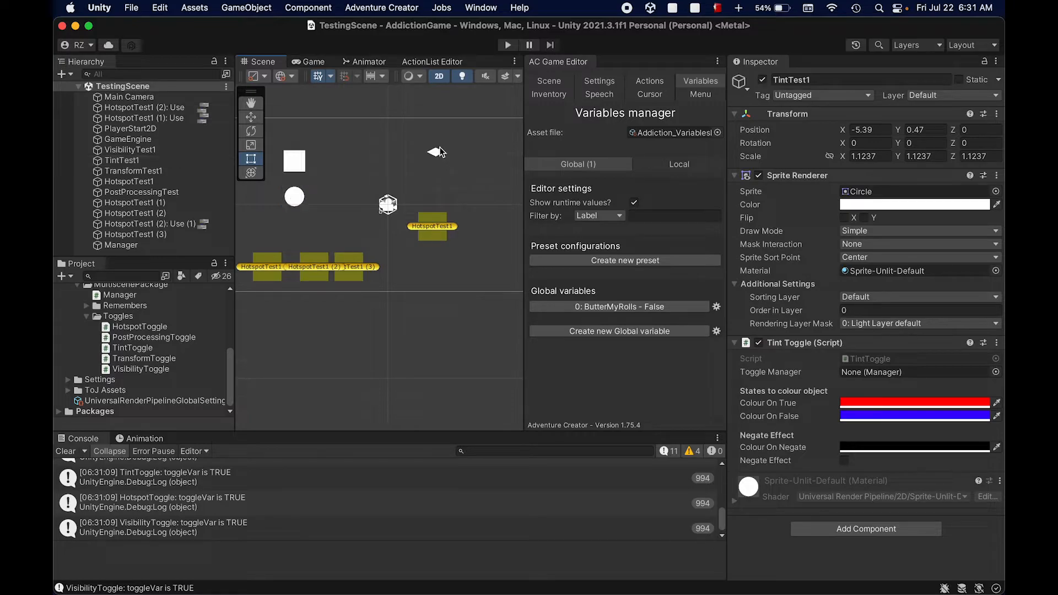
pyautogui.click(174, 196)
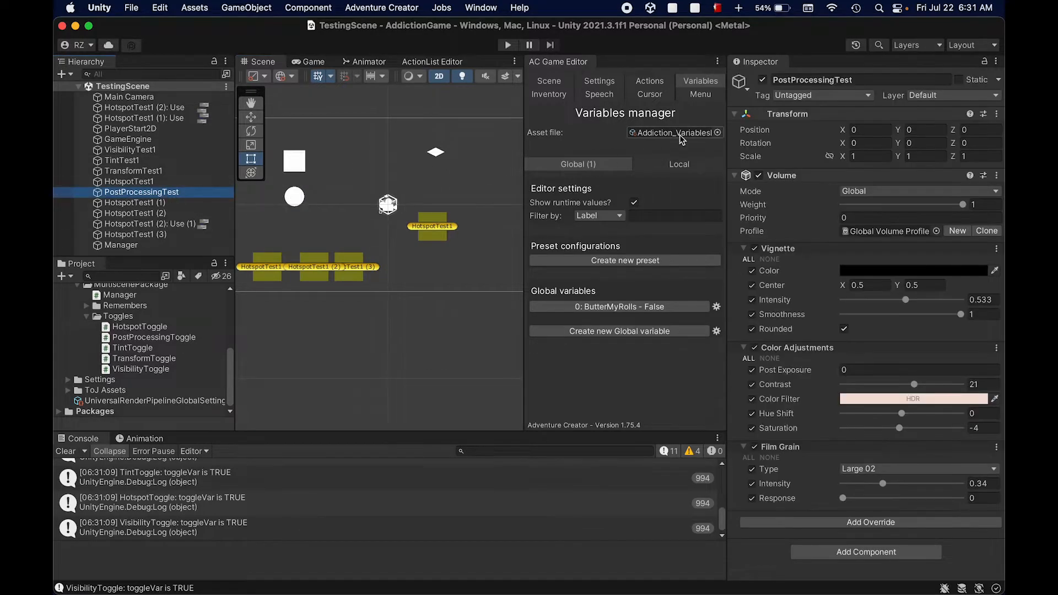
pyautogui.click(762, 81)
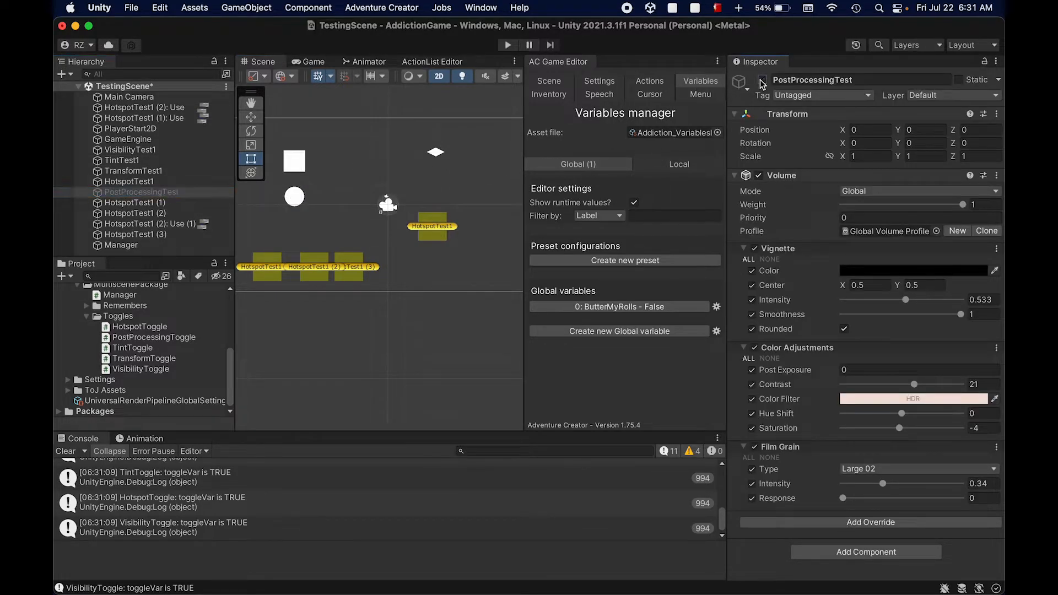
pyautogui.click(462, 188)
pyautogui.click(291, 65)
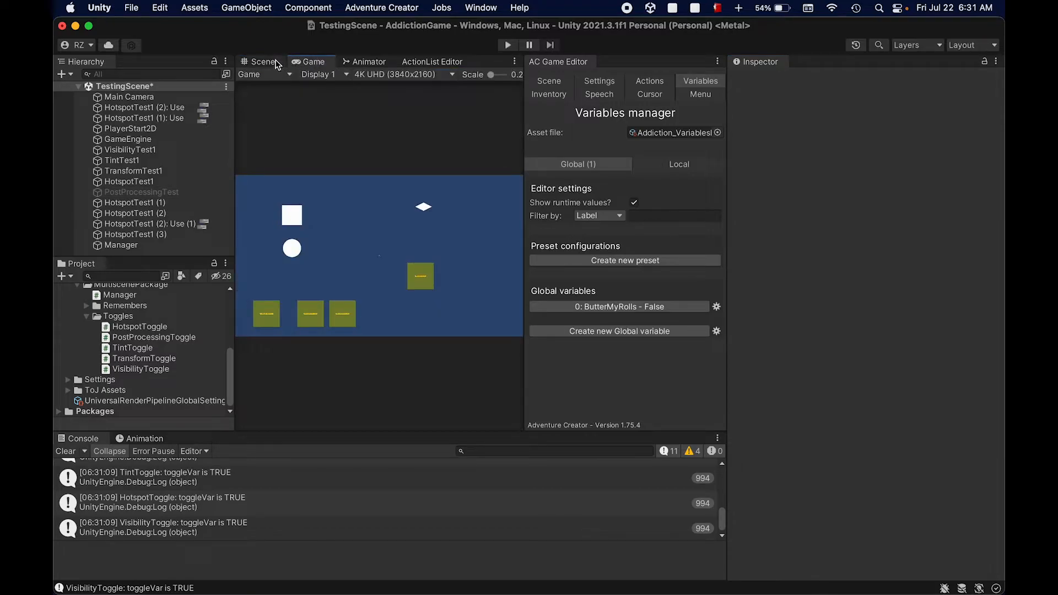
pyautogui.click(277, 63)
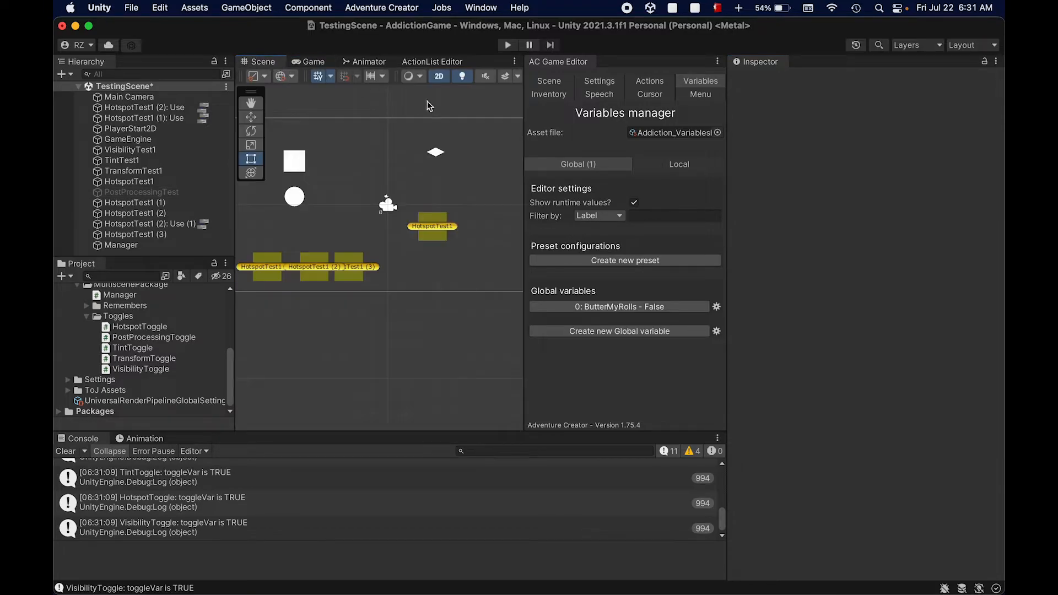
pyautogui.click(436, 154)
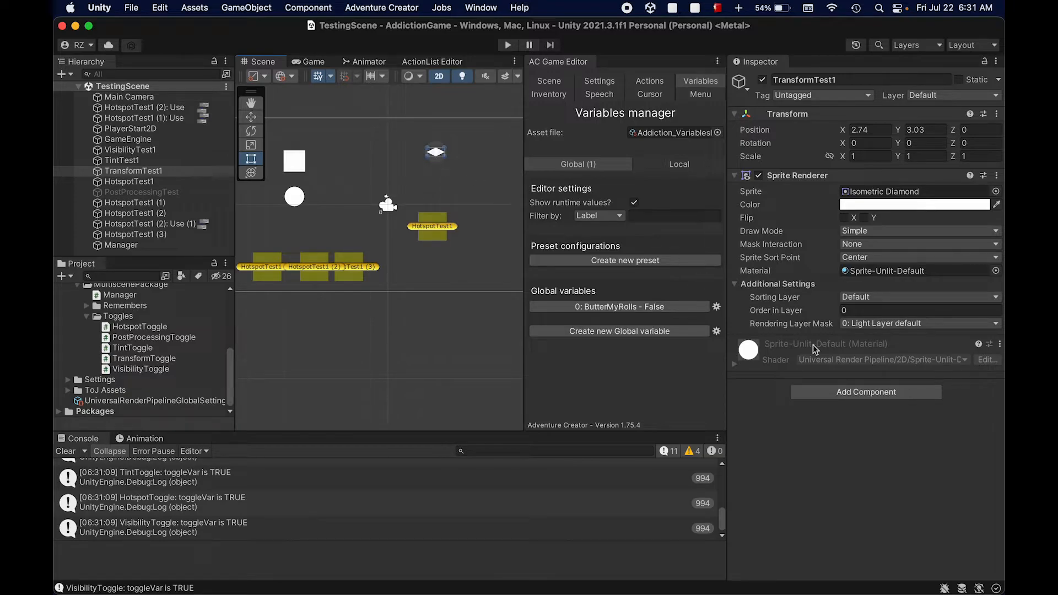
pyautogui.click(866, 393)
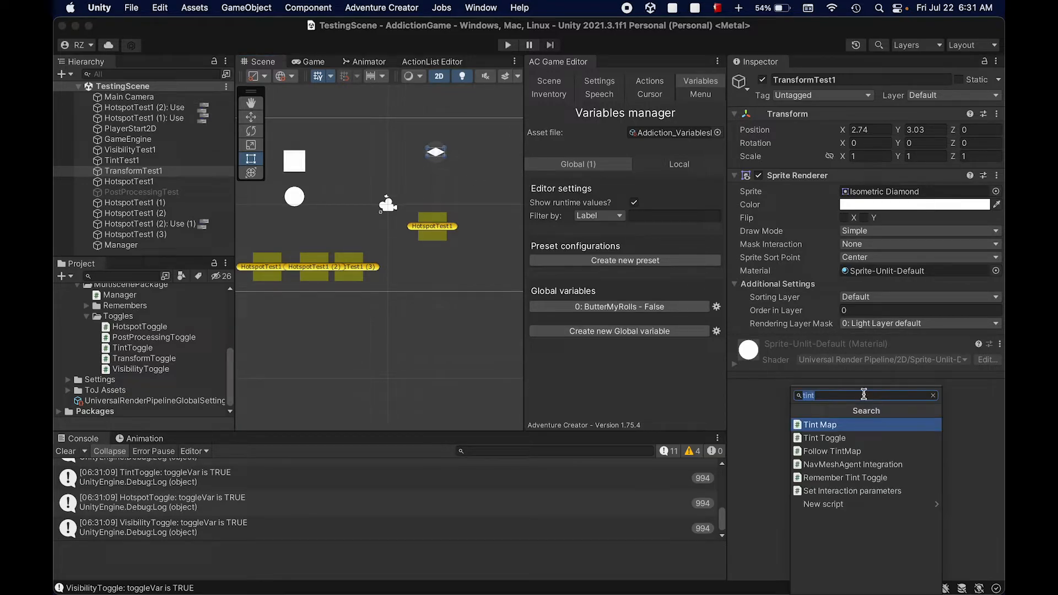
pyautogui.press('Down')
pyautogui.press('Return')
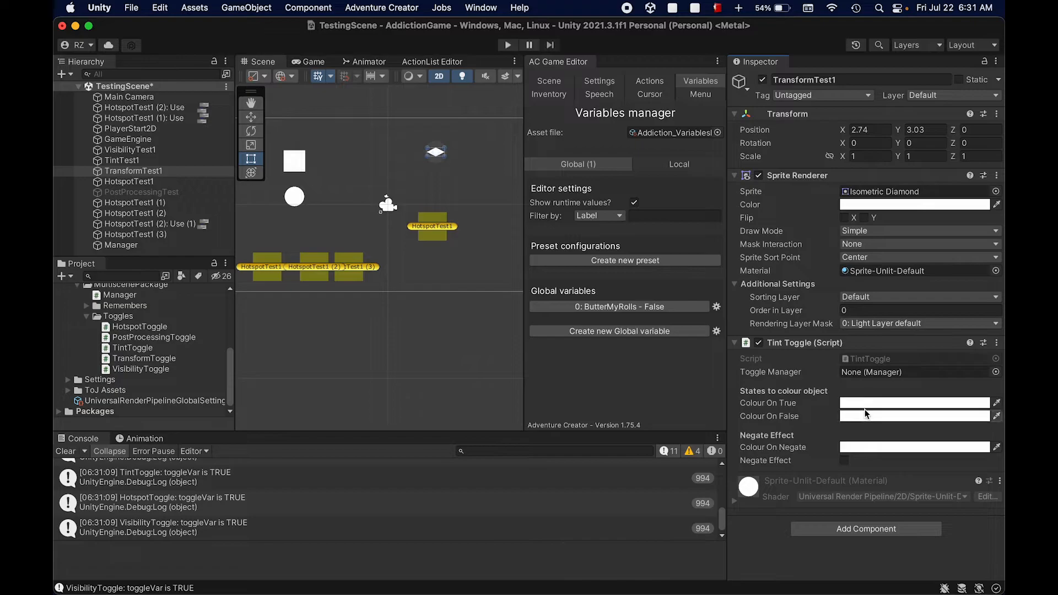
pyautogui.press('super+z')
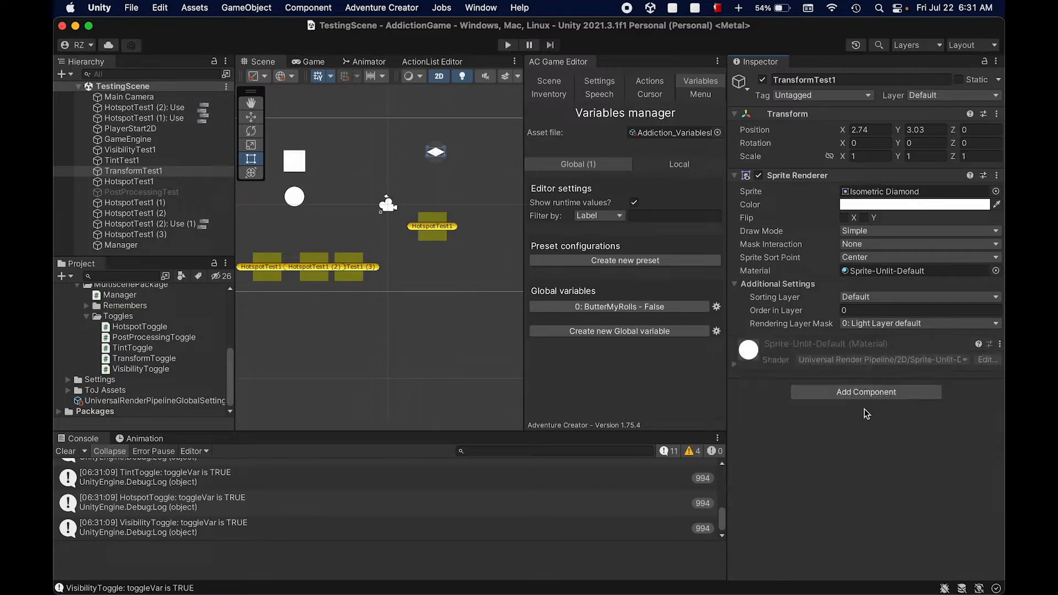
# Add the Transform Toggle script to TransformTest1 and bring its transform options into view.
pyautogui.click(847, 394)
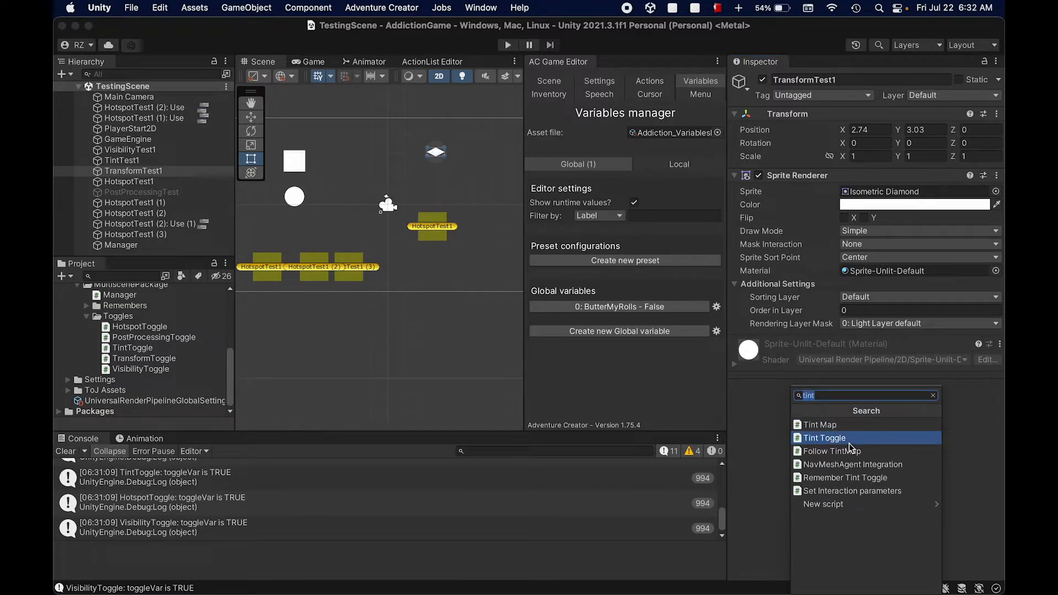
pyautogui.write('trans')
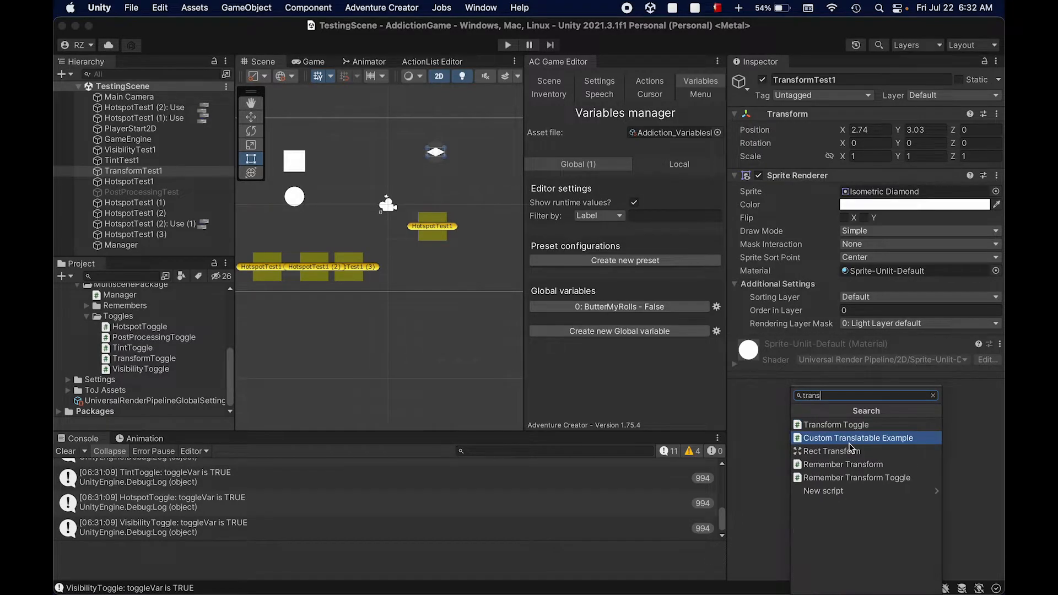
pyautogui.click(851, 425)
pyautogui.scroll(-1, 854, 396)
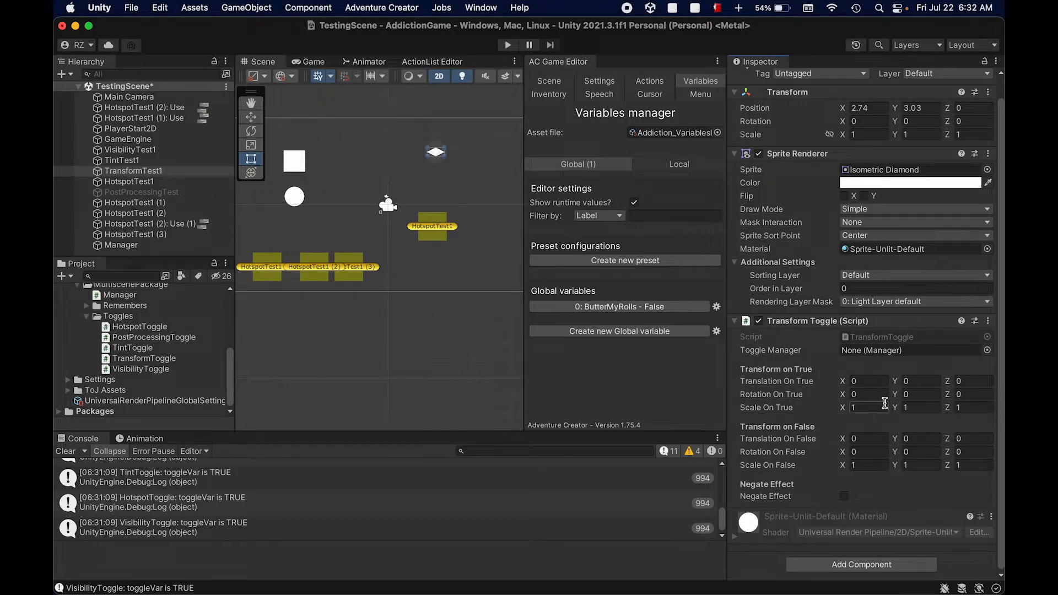
# Set the Y value of Scale On True to about 2.29 in TransformTest1's Transform Toggle script.
pyautogui.scroll(5, 438, 160)
pyautogui.moveTo(451, 116); pyautogui.dragTo(446, 147, button='middle')
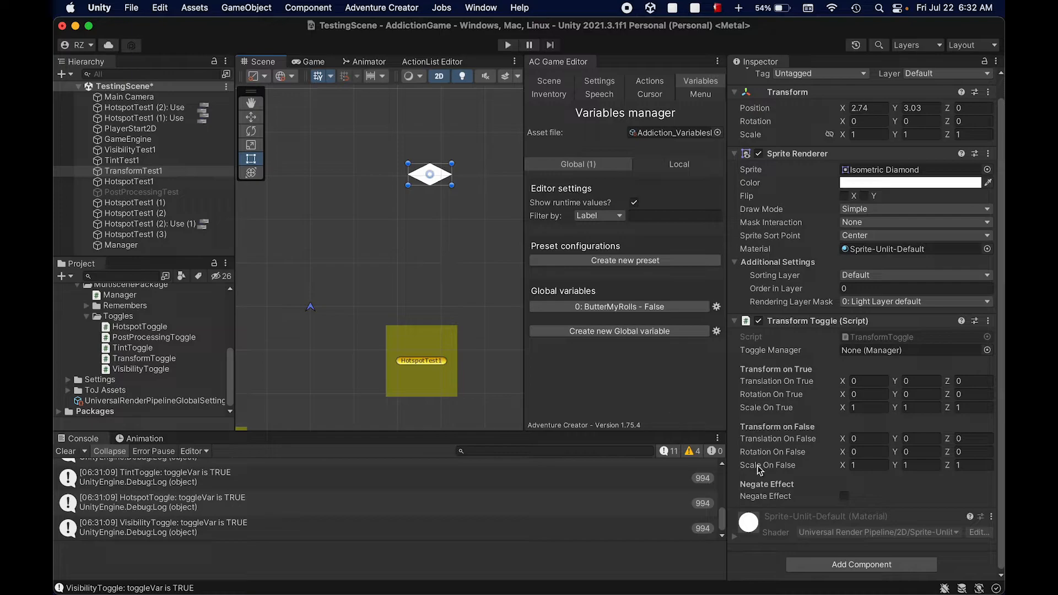
pyautogui.click(771, 498)
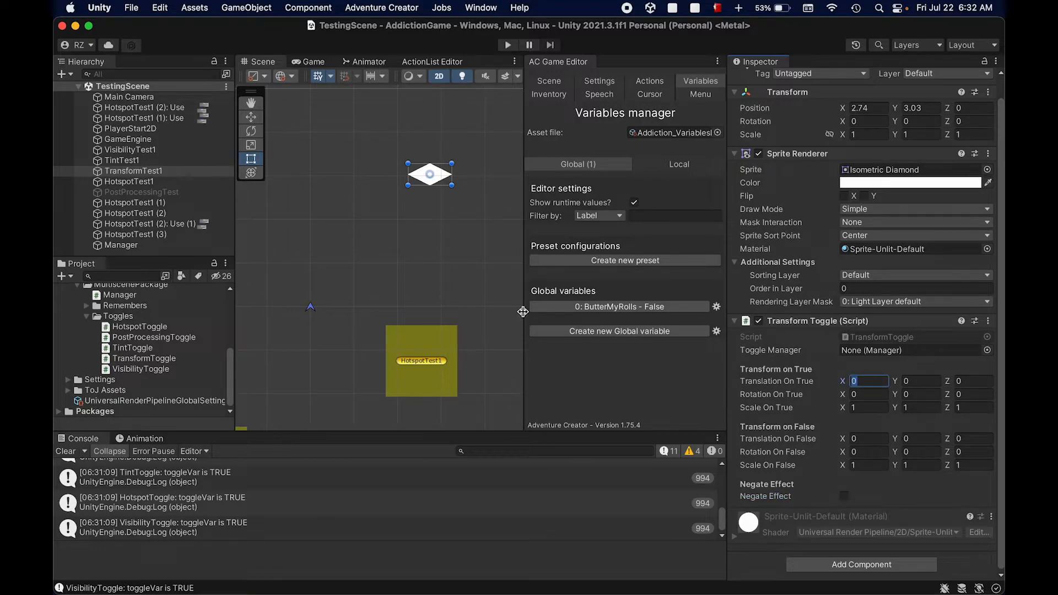
pyautogui.scroll(-3, 369, 167)
pyautogui.moveTo(423, 200); pyautogui.dragTo(533, 247, button='middle')
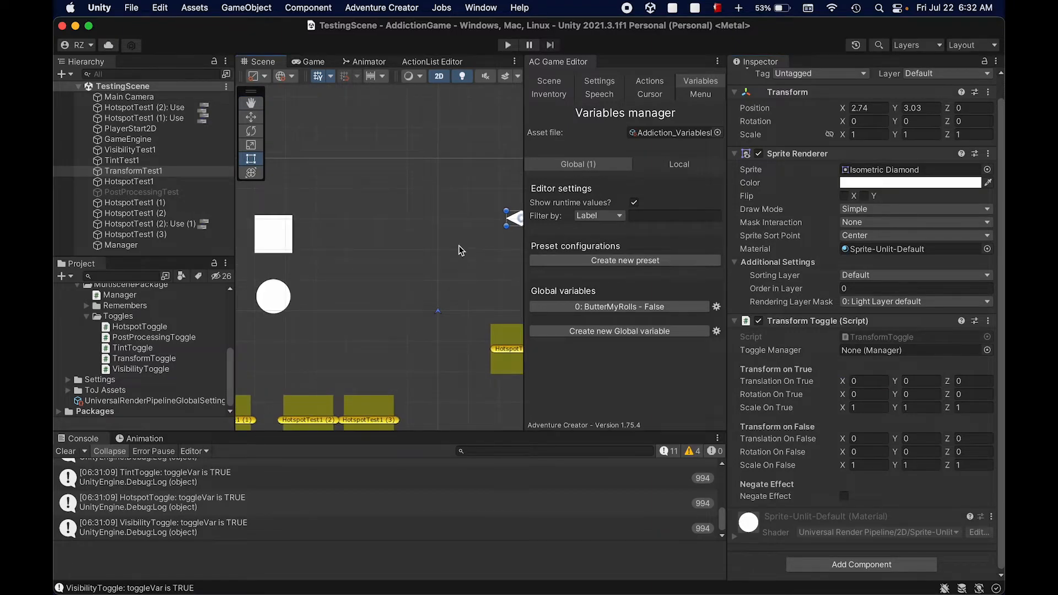
pyautogui.moveTo(900, 410); pyautogui.dragTo(930, 414)
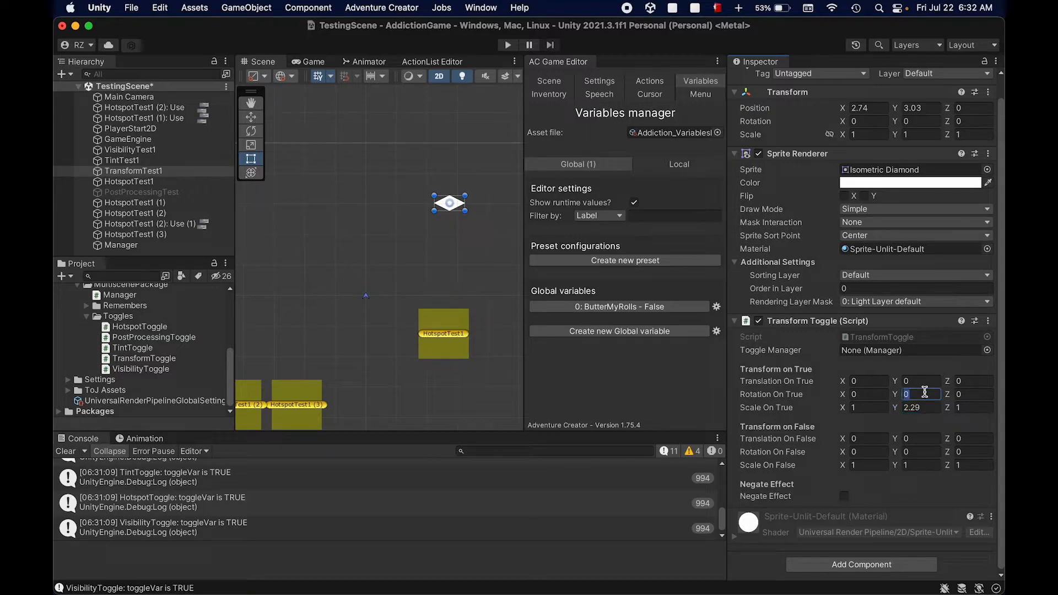
# Set Rotation On True for TransformTest1 to about 1.14 on X and 1.85 on Z, resetting Y to 0.
pyautogui.click(895, 394)
pyautogui.moveTo(894, 393); pyautogui.dragTo(841, 394)
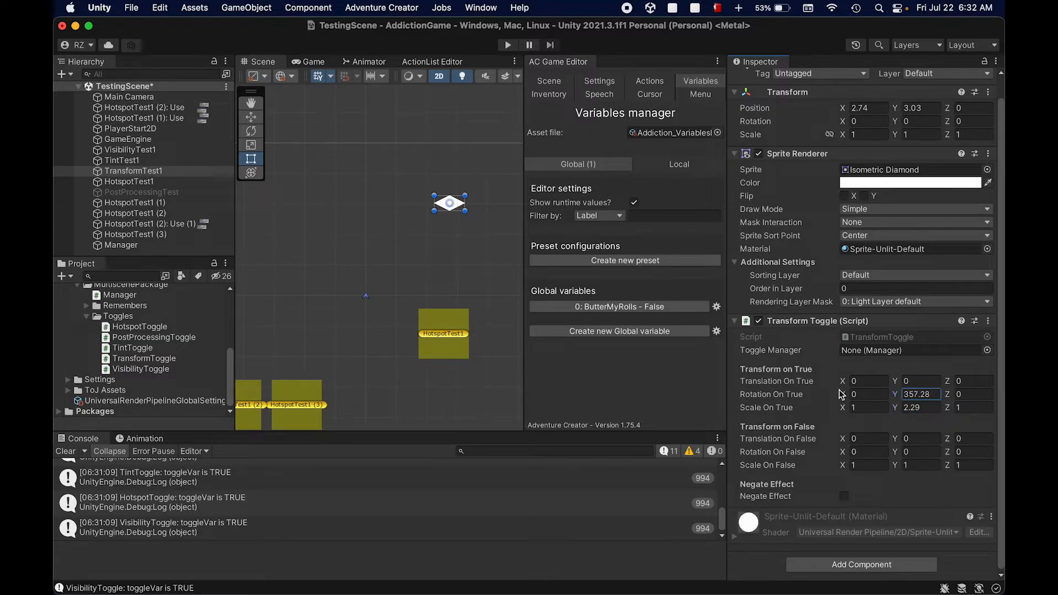
pyautogui.click(930, 391)
pyautogui.write('0')
pyautogui.moveTo(840, 393); pyautogui.dragTo(866, 389)
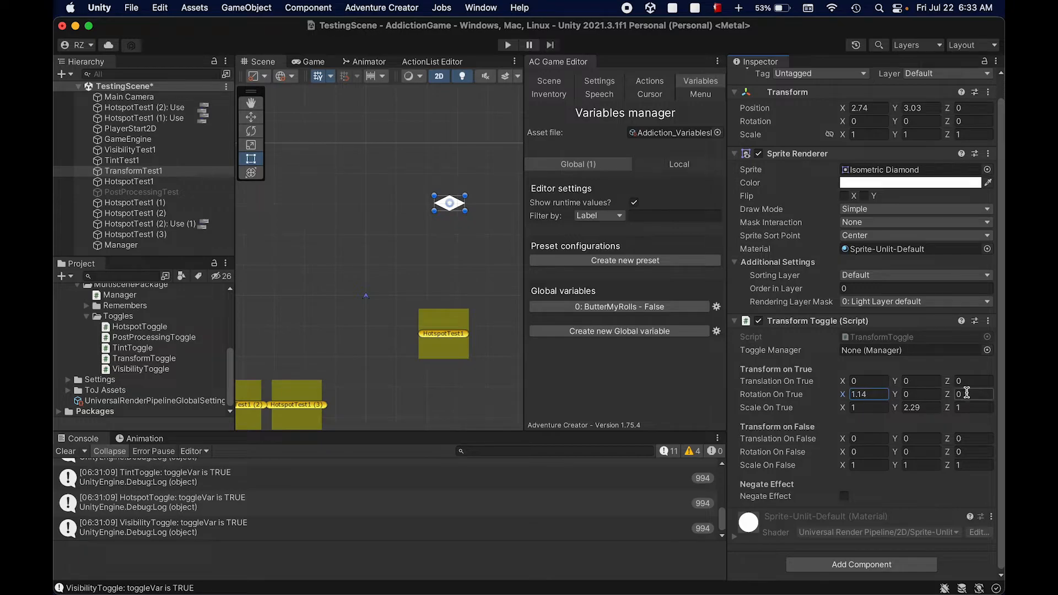
pyautogui.moveTo(947, 393); pyautogui.dragTo(993, 393)
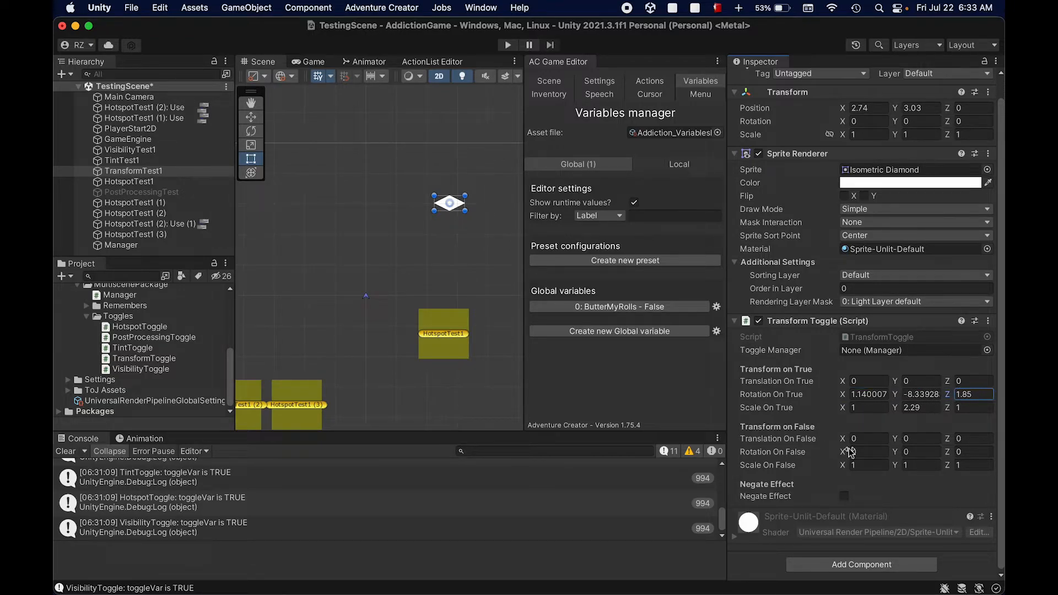
# Configure Transform on False with Z rotation 90, translation about -1.46 on X and -2.79 on Y, and X scale about -2.93.
pyautogui.click(966, 451)
pyautogui.write('90')
pyautogui.click(983, 438)
pyautogui.moveTo(895, 438); pyautogui.dragTo(809, 444)
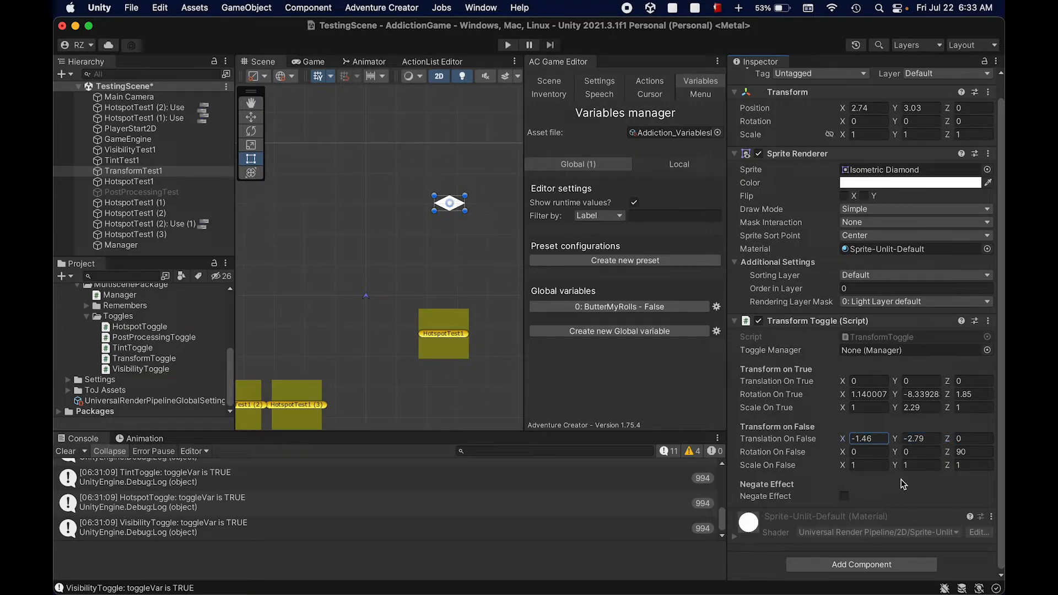
pyautogui.moveTo(842, 465); pyautogui.dragTo(792, 471)
# Run the game and set the ButterMyRolls global variable's current value to True.
pyautogui.press('super+p')
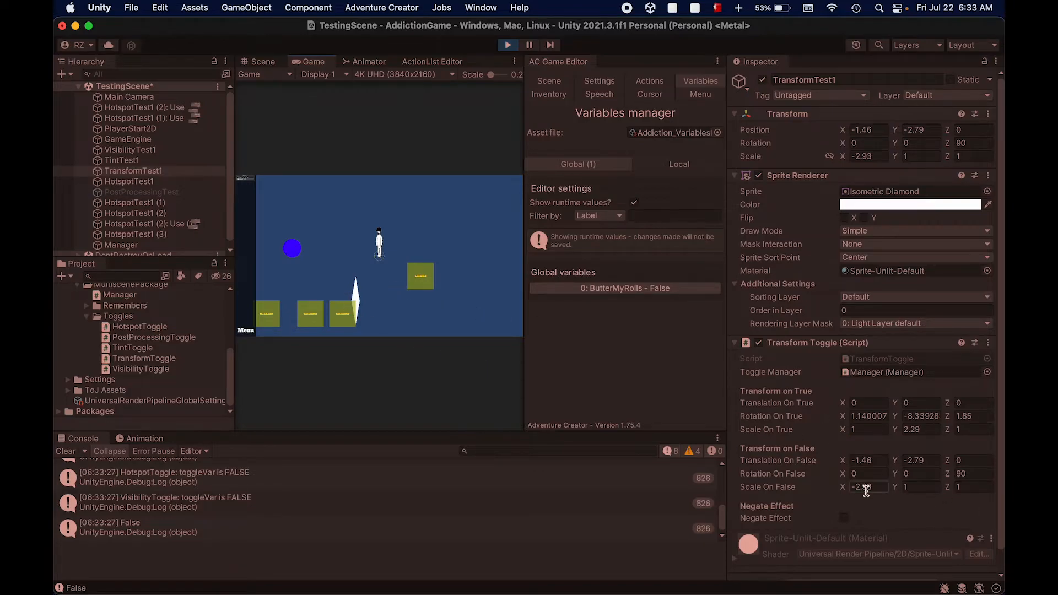
pyautogui.click(658, 289)
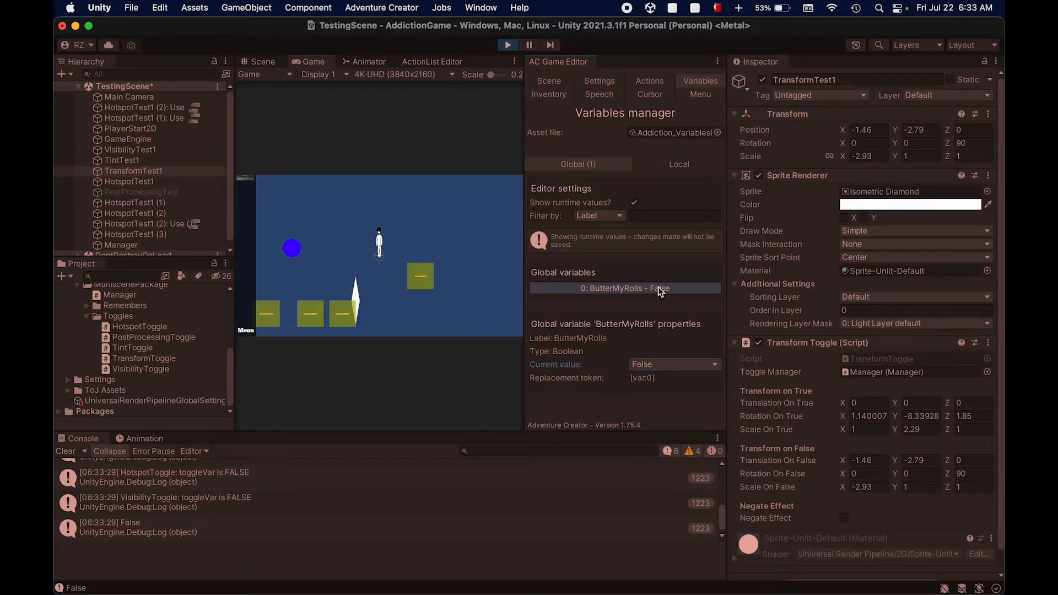
pyautogui.click(666, 363)
pyautogui.click(676, 381)
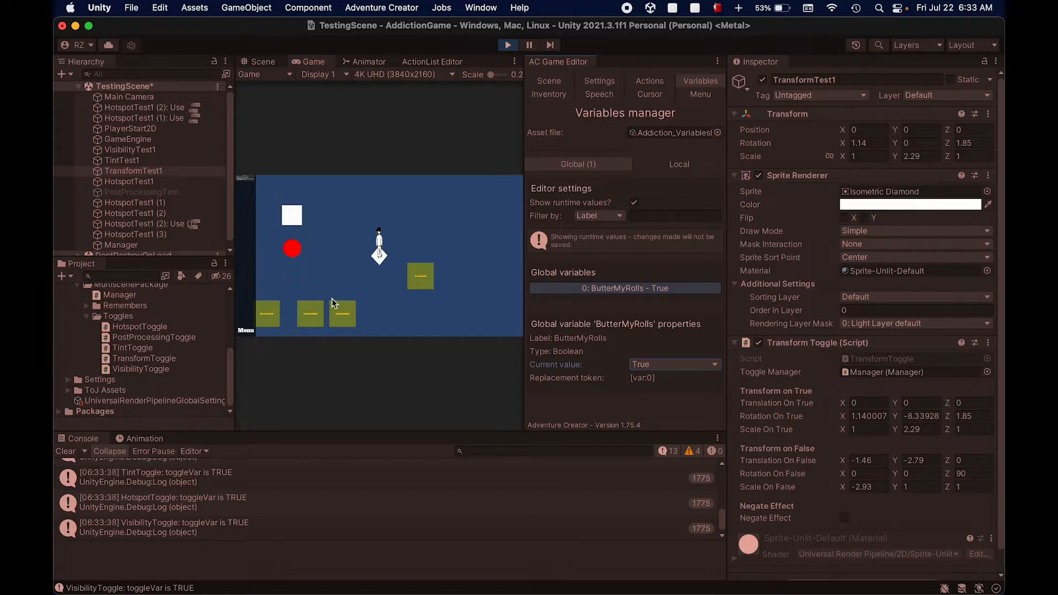
# Turn on Negate Effect with the in-game hotspot, move TransformTest1 to about X -1.47, and turn Negate Effect off again.
pyautogui.click(337, 313)
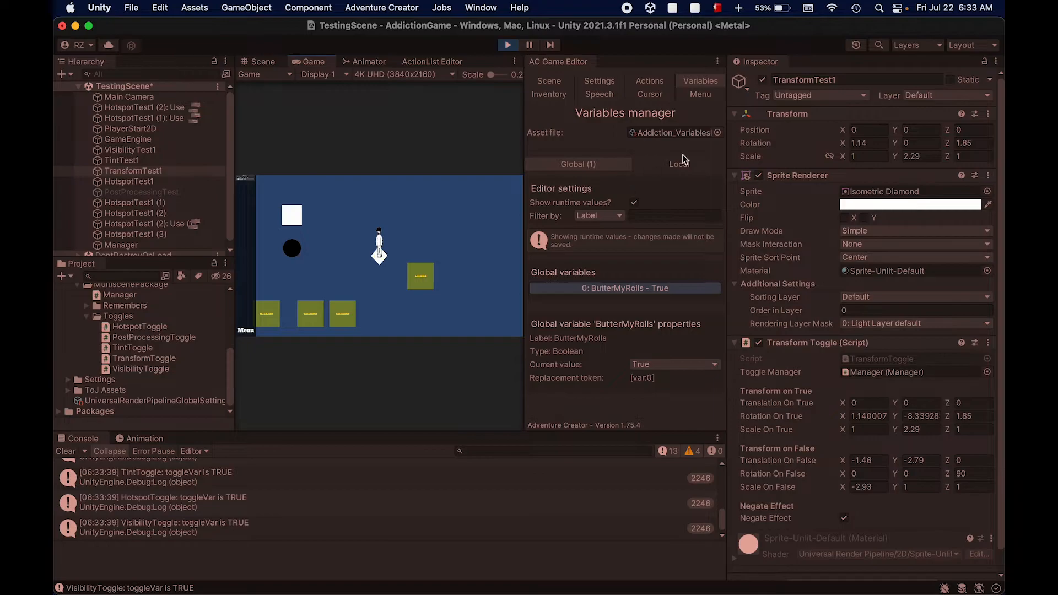
pyautogui.moveTo(843, 131); pyautogui.dragTo(810, 132)
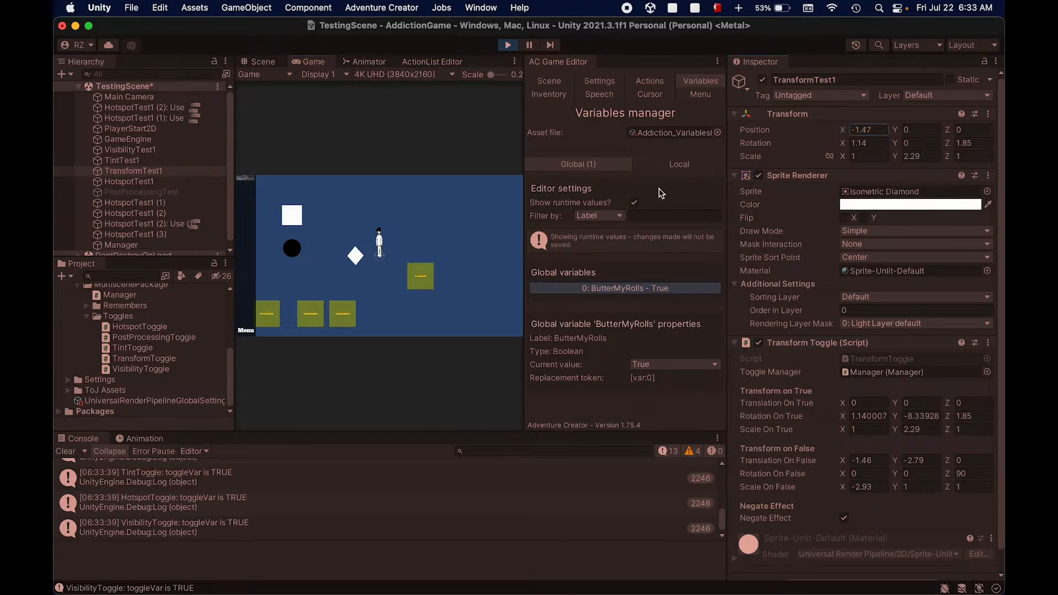
pyautogui.click(314, 310)
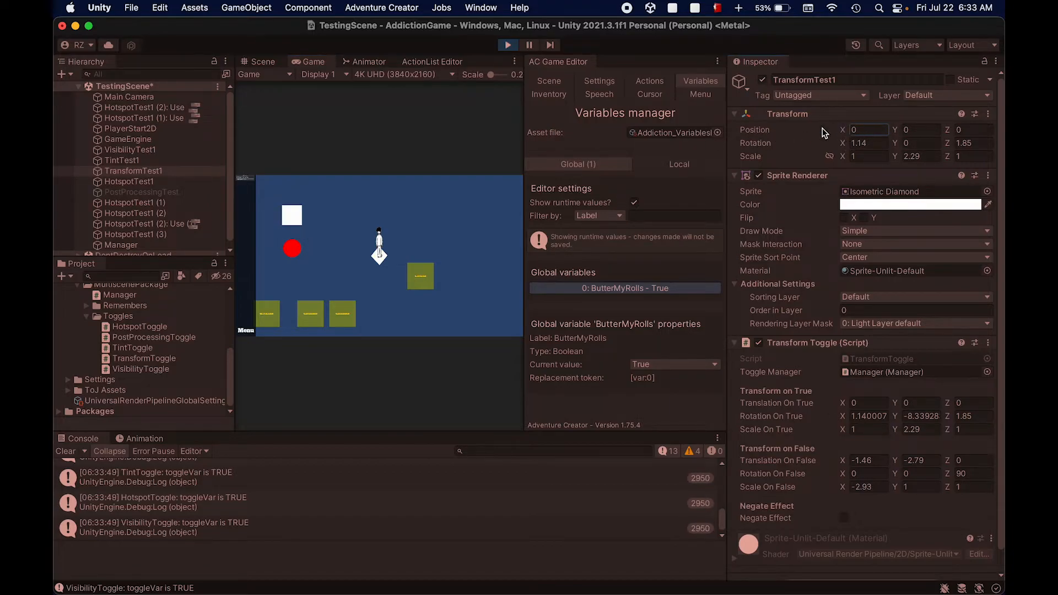
pyautogui.click(845, 145)
pyautogui.click(855, 156)
# Inspect the diamond in the Scene view with the move and combined transform tools, and stop the game.
pyautogui.click(249, 62)
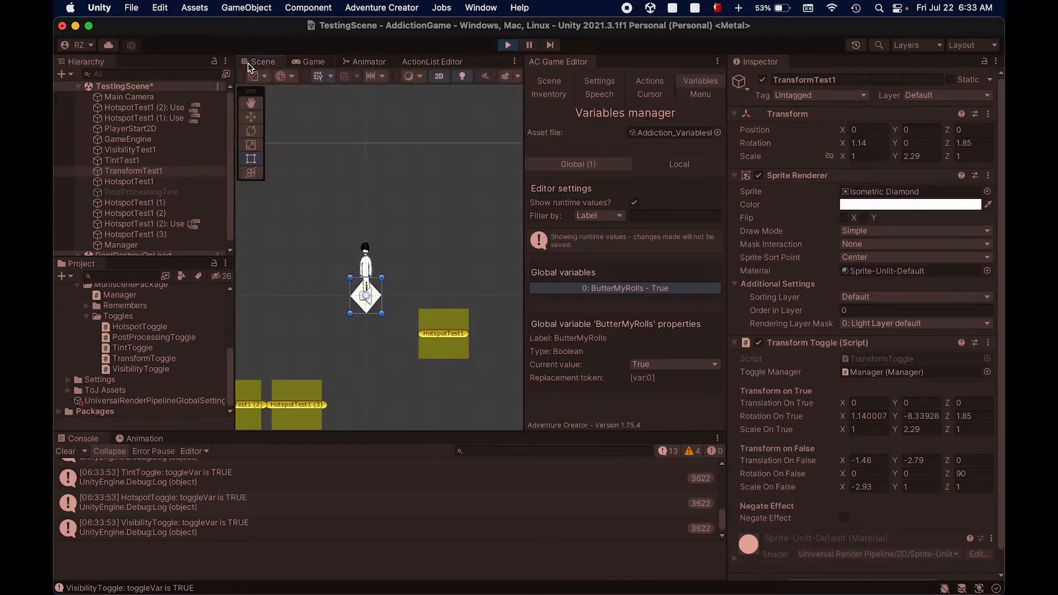
pyautogui.press('e')
pyautogui.press('w')
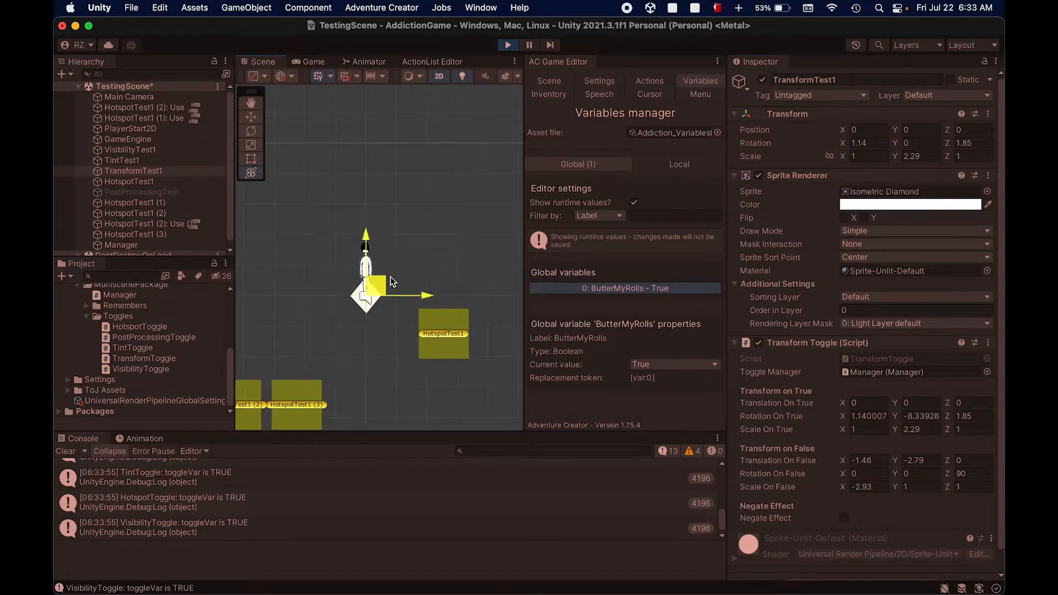
pyautogui.press('y')
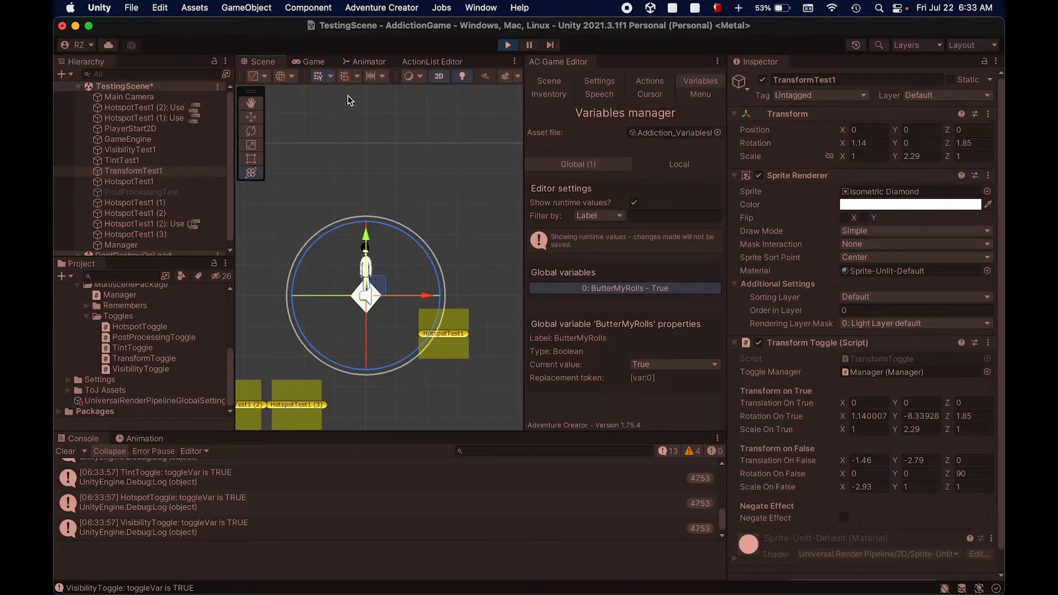
pyautogui.press('super+s')
pyautogui.press('super+p')
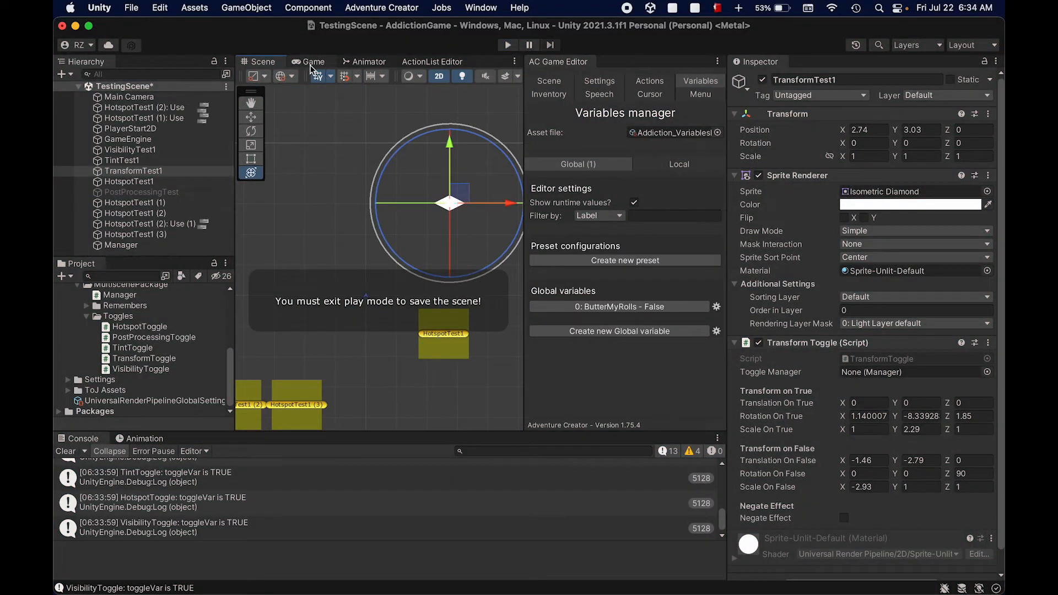
# Hide Unity, bring up Unity Hub, dismiss the crash reporter, and reopen the AddictionGame project.
pyautogui.press('super+h')
pyautogui.moveTo(613, 592)
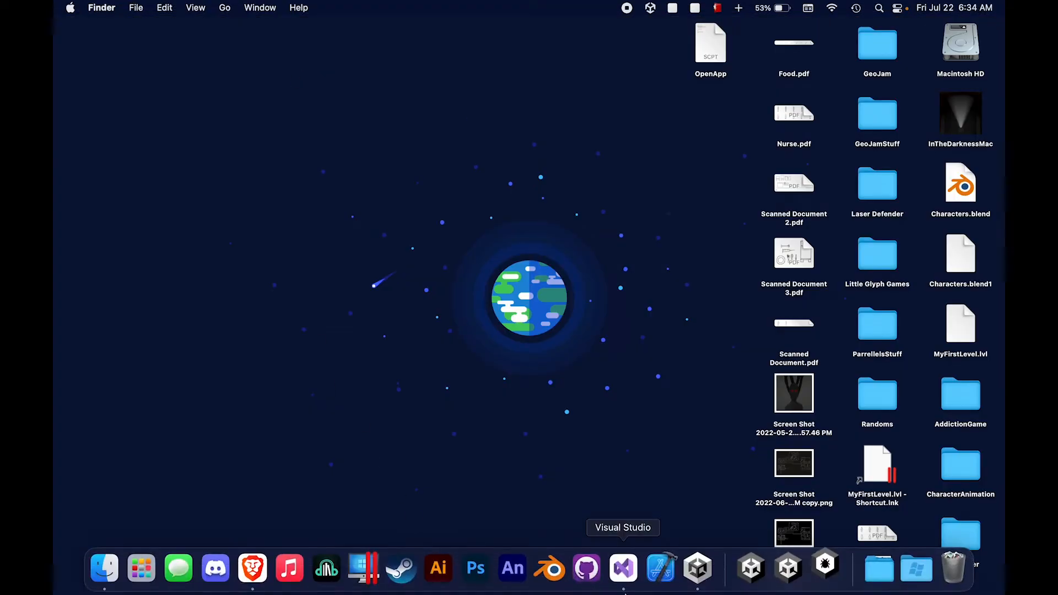
pyautogui.click(697, 568)
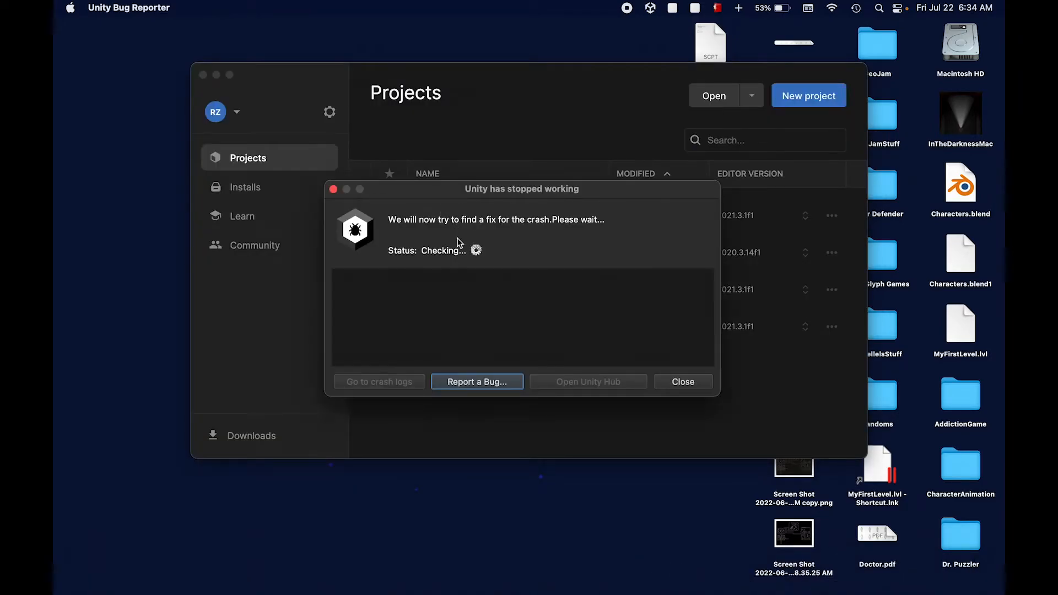
pyautogui.click(669, 380)
pyautogui.click(503, 225)
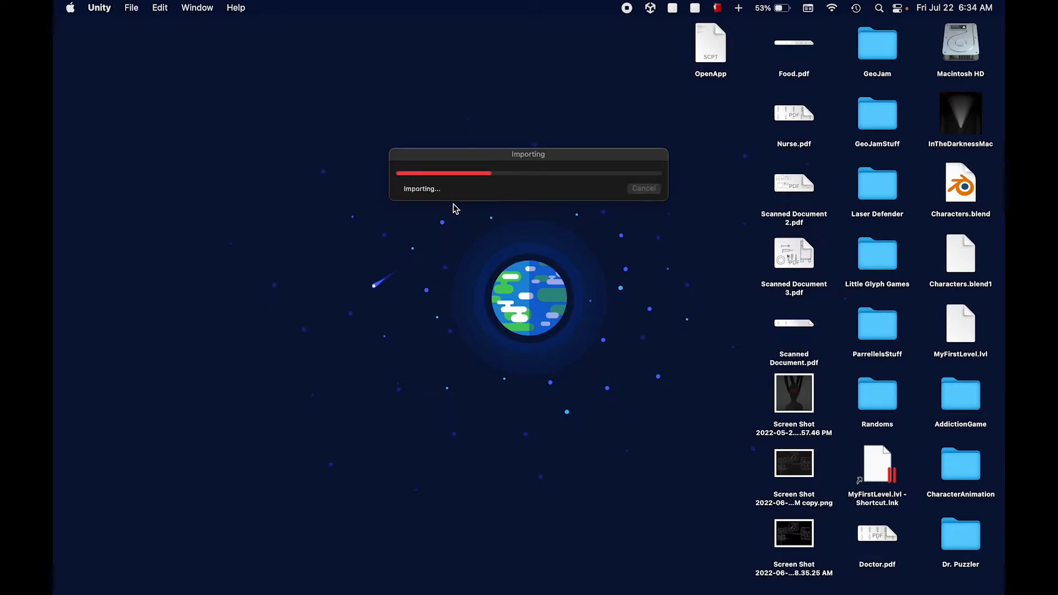
pyautogui.moveTo(661, 578)
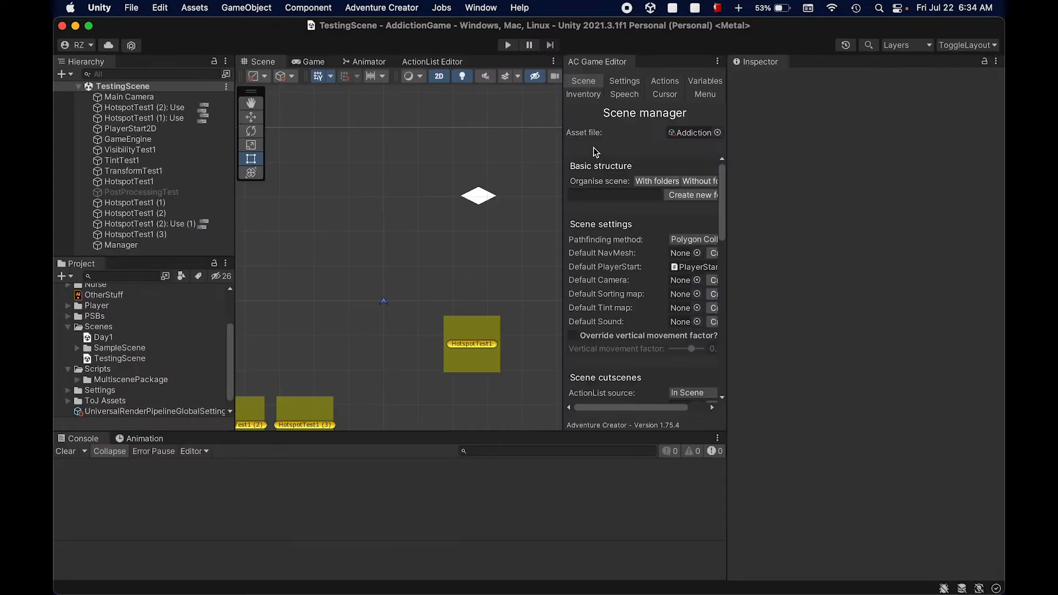
# Check HotspotTest1 and TransformTest1 in the reopened scene, including the diamond's Transform Toggle settings.
pyautogui.scroll(-3, 489, 219)
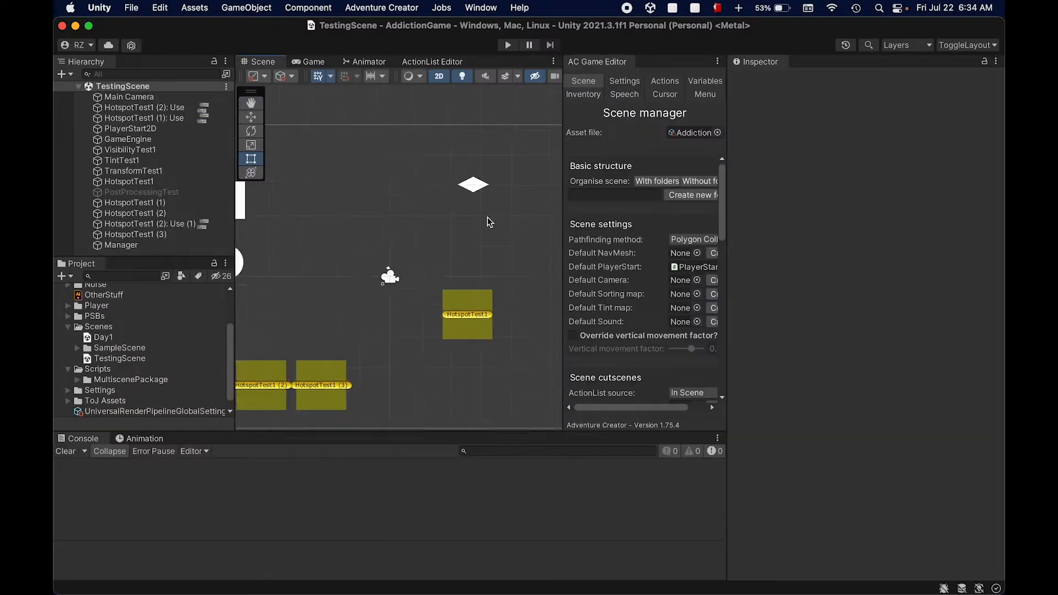
pyautogui.click(188, 181)
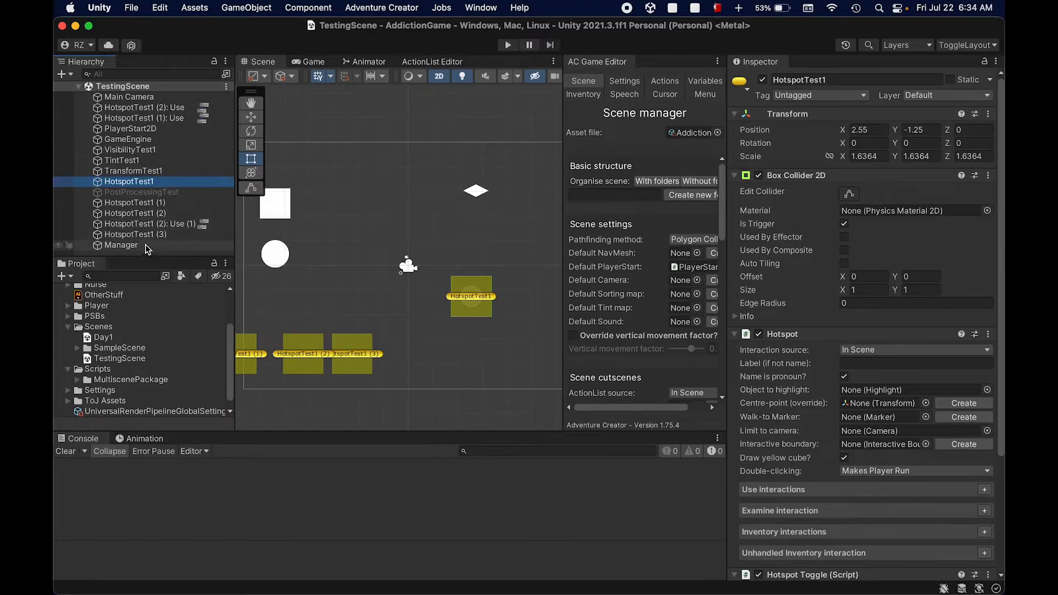
pyautogui.click(147, 172)
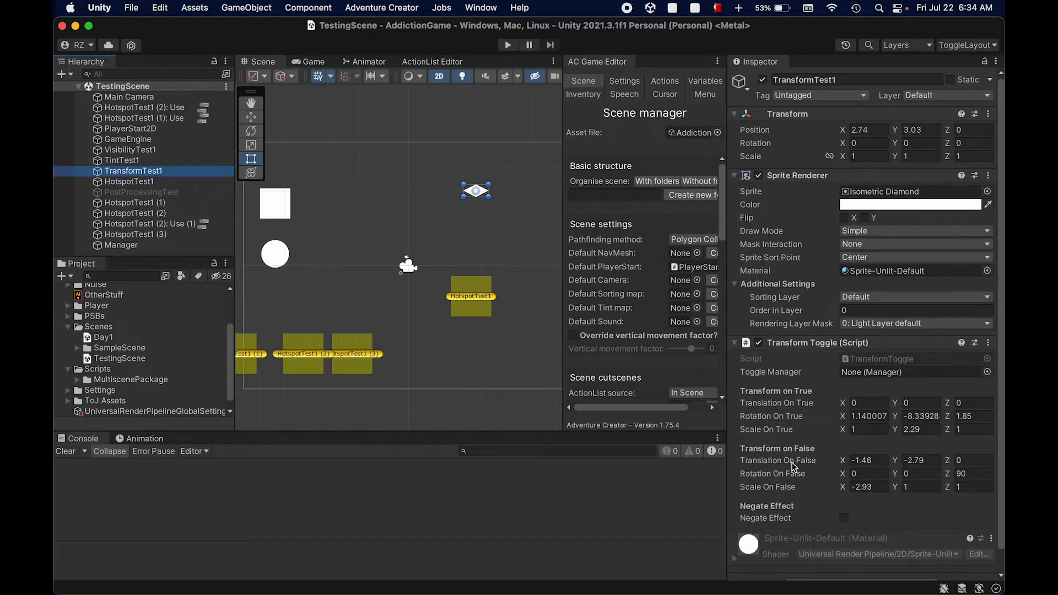
pyautogui.scroll(-1, 836, 462)
pyautogui.click(439, 226)
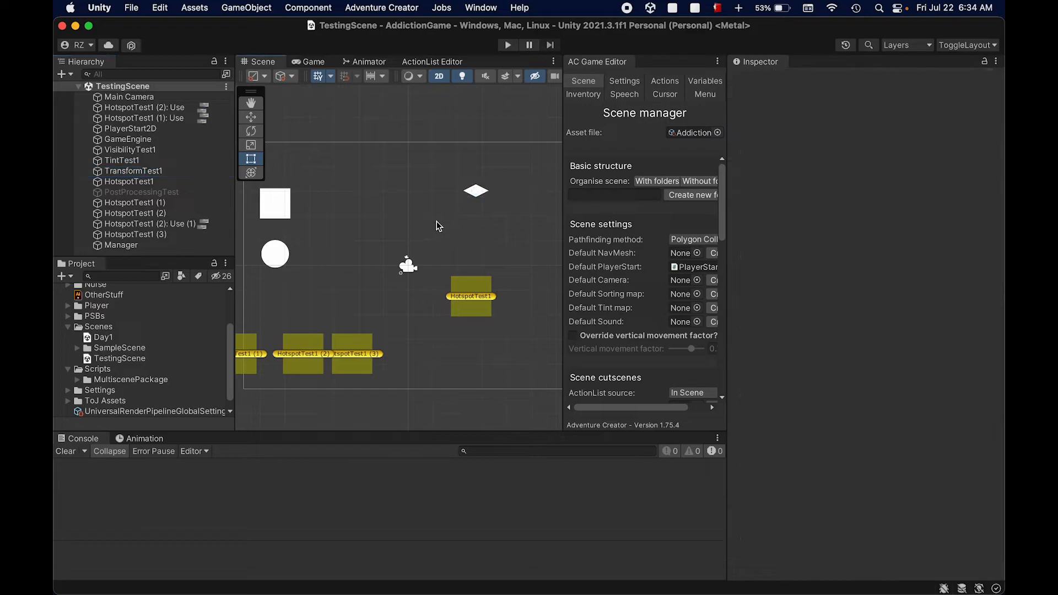
pyautogui.moveTo(385, 215); pyautogui.dragTo(440, 155, button='middle')
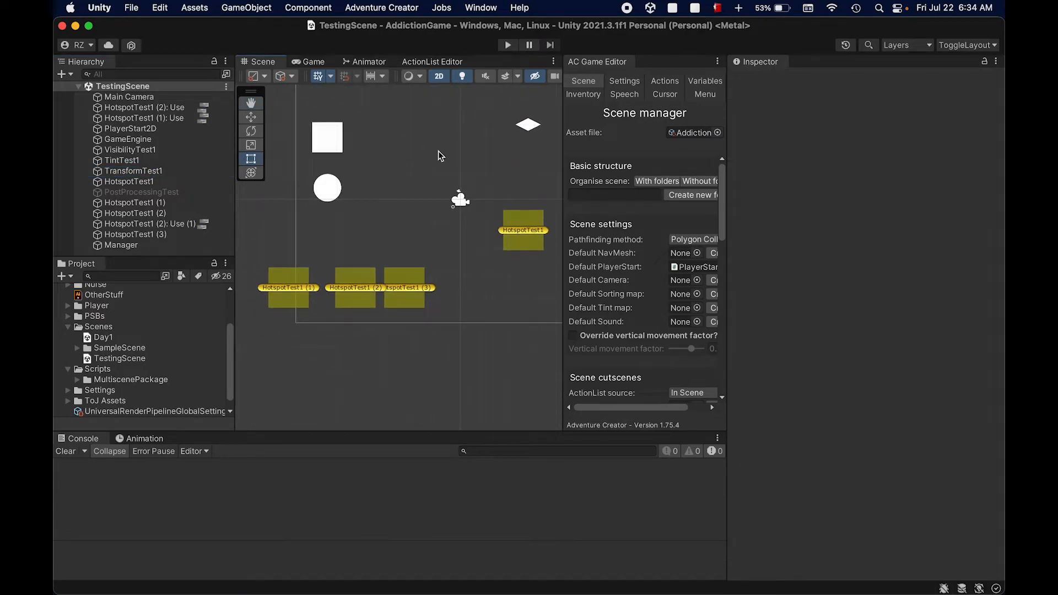
# Enable the PostProcessingTest object, add the Post Processing Toggle script to it, and go through its enable and negate options.
pyautogui.click(186, 194)
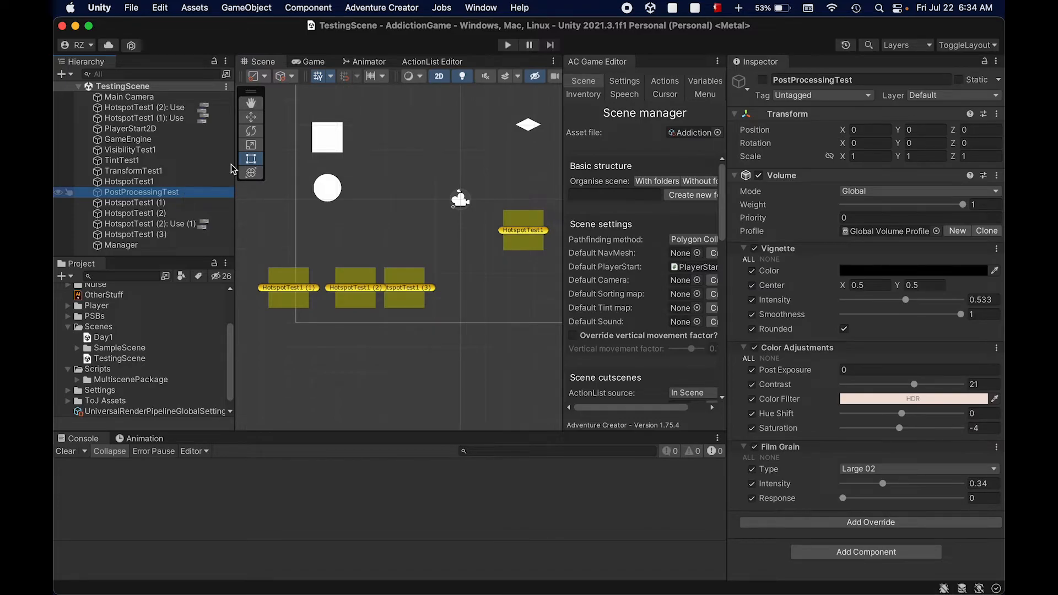
pyautogui.click(761, 79)
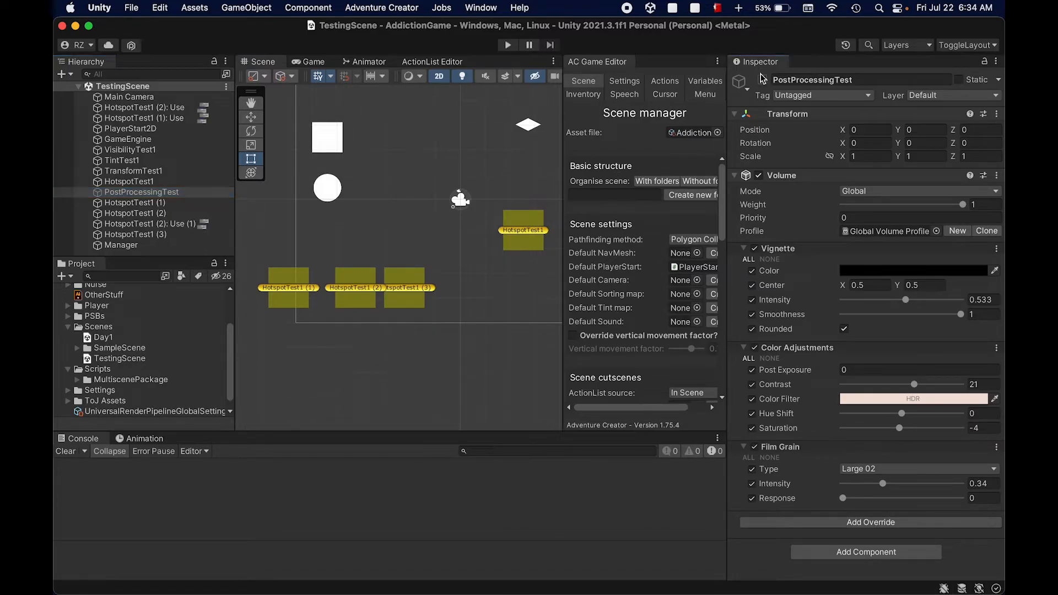
pyautogui.click(828, 550)
pyautogui.write('t')
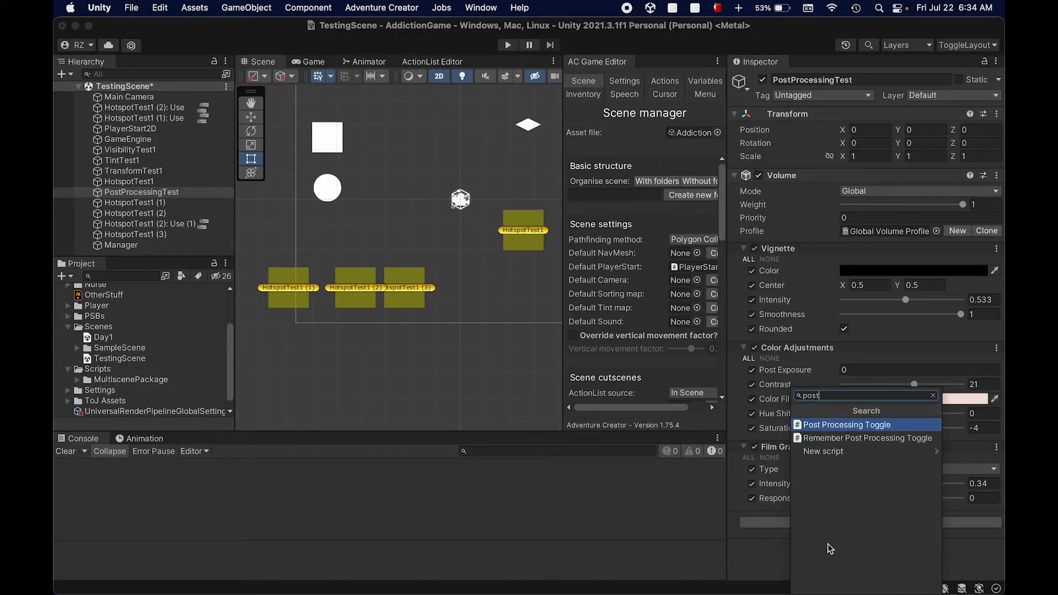
pyautogui.click(849, 429)
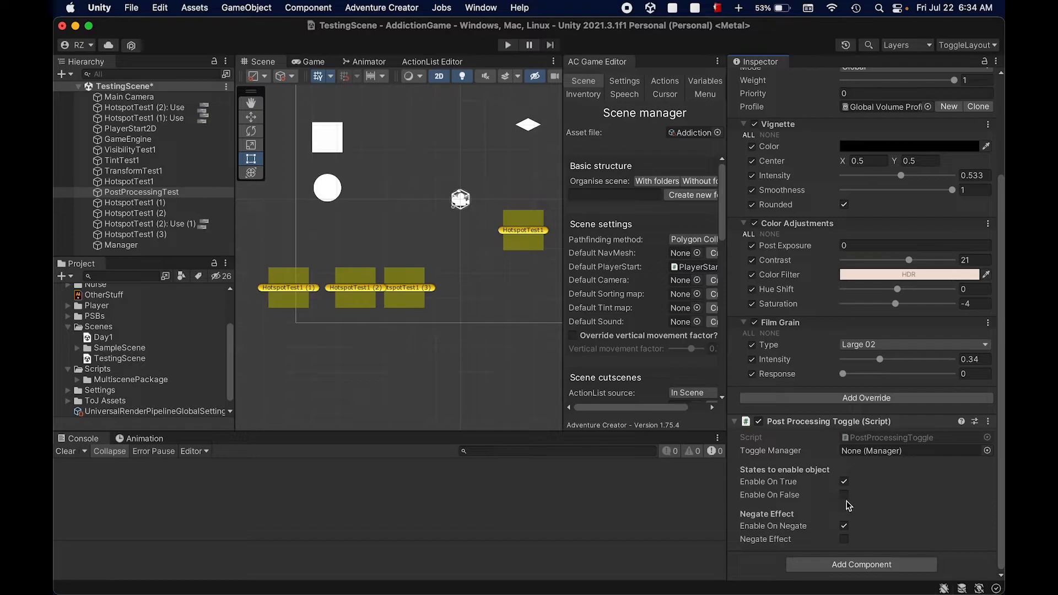
pyautogui.click(844, 524)
# Run the game, show the Adventure Creator global variables, and set the Game view's aspect ratio to Free Aspect.
pyautogui.press('super+p')
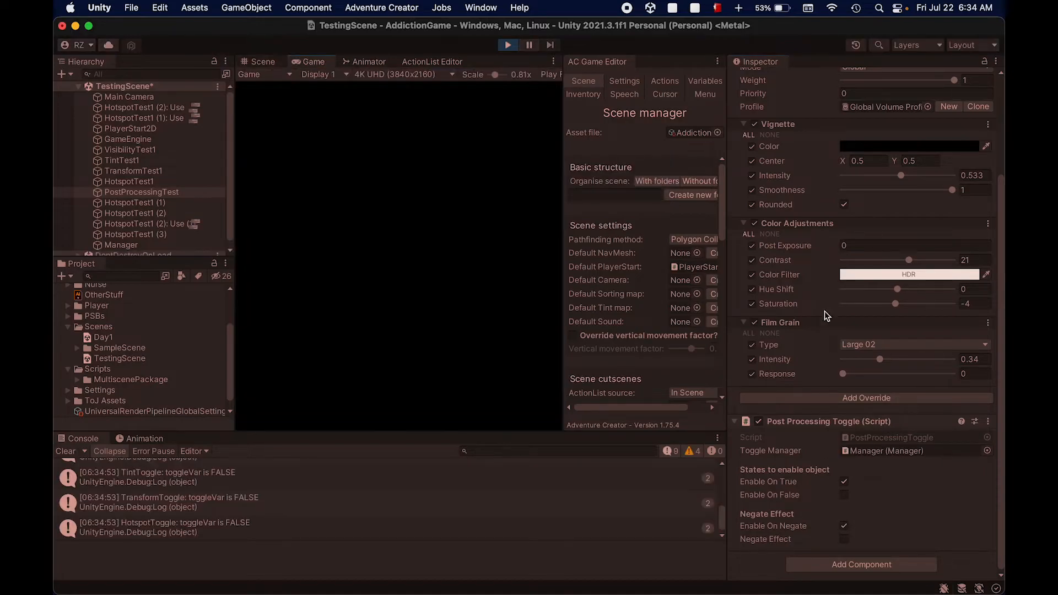
pyautogui.click(706, 81)
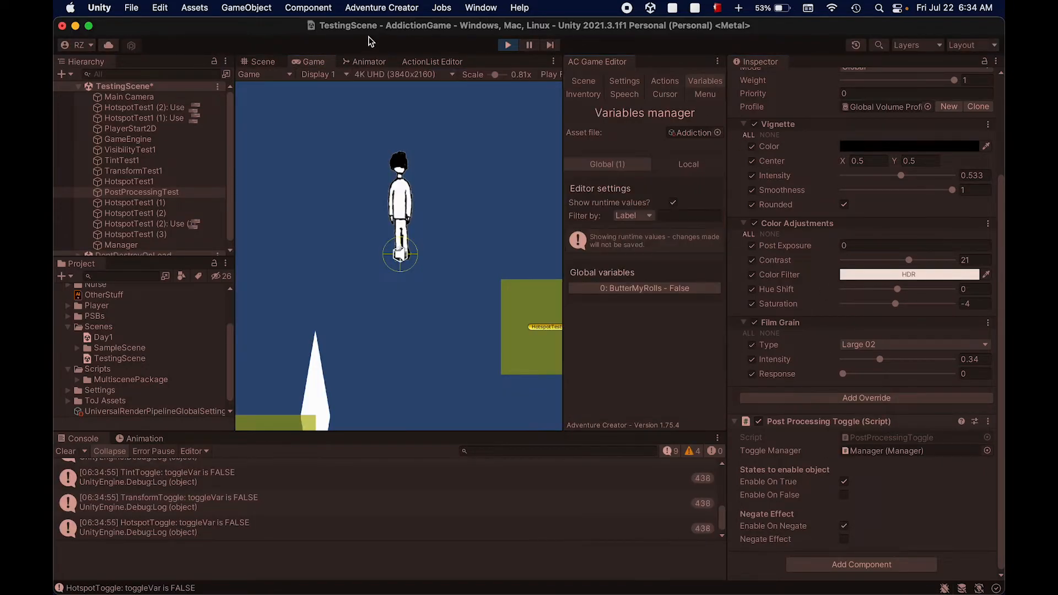
pyautogui.click(365, 74)
pyautogui.click(449, 179)
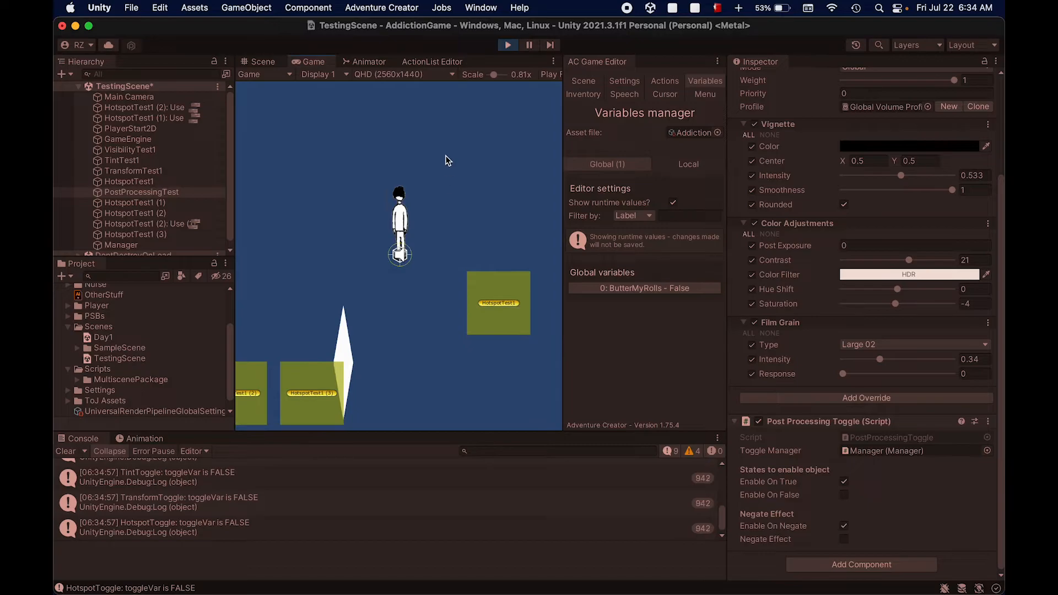
pyautogui.click(434, 76)
pyautogui.click(410, 190)
pyautogui.click(421, 76)
pyautogui.click(397, 120)
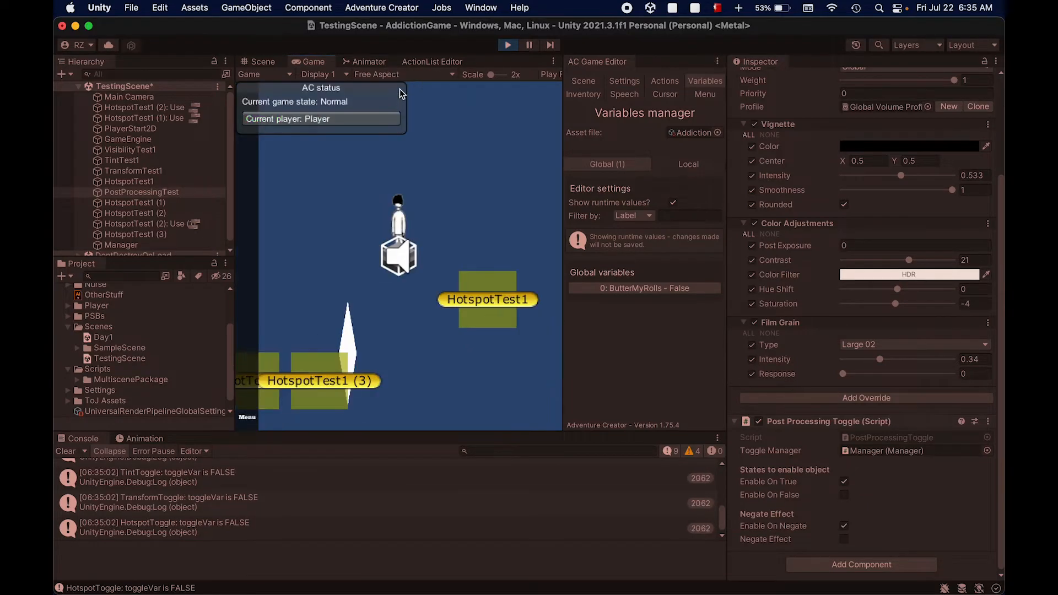
# Set the Game view to 4K UHD (3840x2160) and change the ButterMyRolls runtime value to True.
pyautogui.click(402, 75)
pyautogui.click(413, 190)
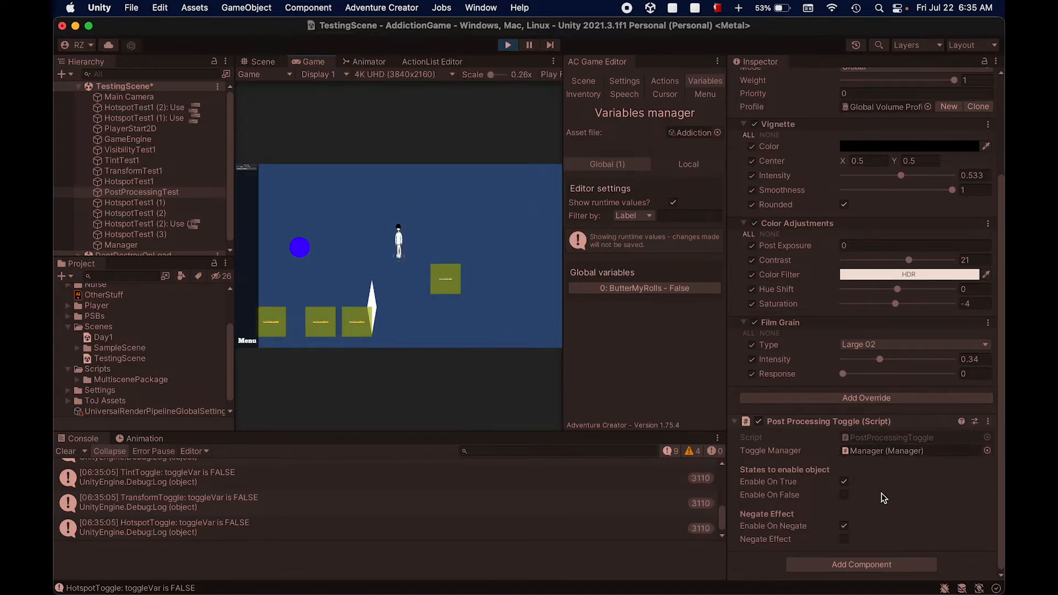
pyautogui.click(699, 287)
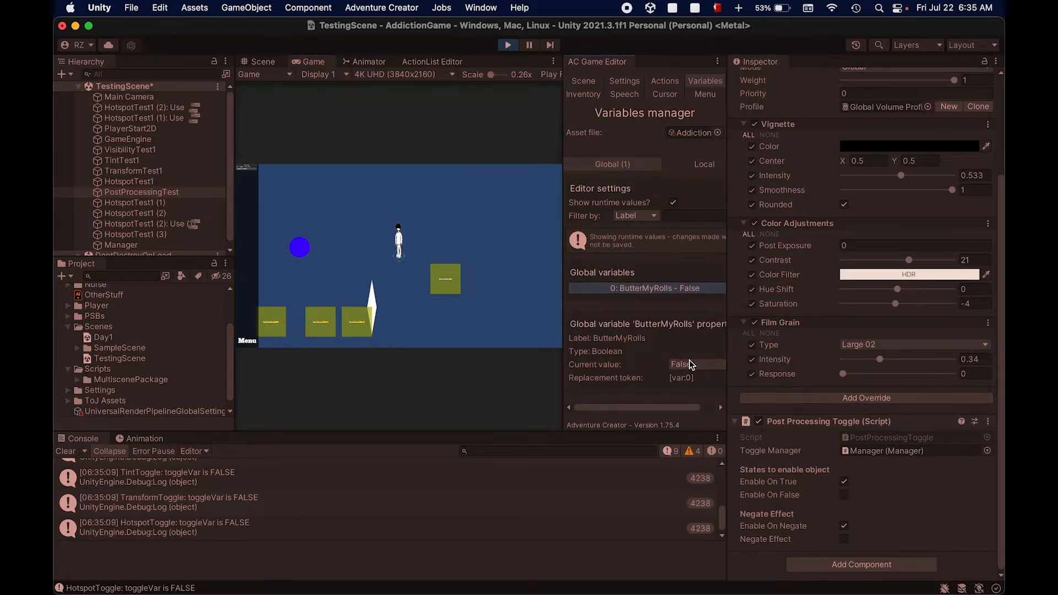
pyautogui.click(693, 365)
pyautogui.click(695, 380)
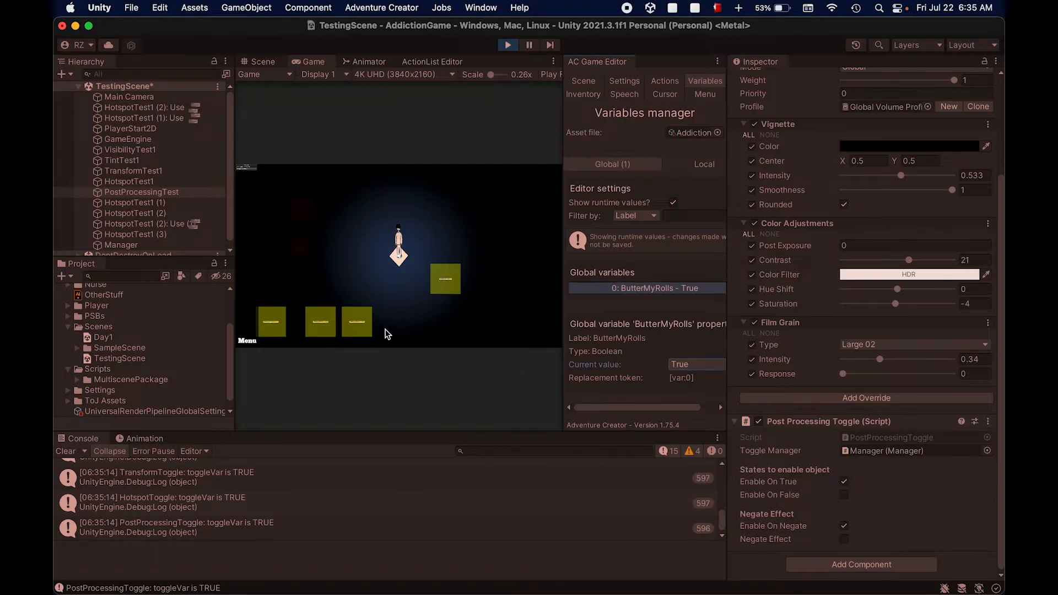
# Turn off Enable On Negate for post-processing, trigger the HotspotTest1 (2) and (3) hotspots in the running game, and stop playing.
pyautogui.click(843, 526)
pyautogui.click(326, 323)
pyautogui.click(357, 324)
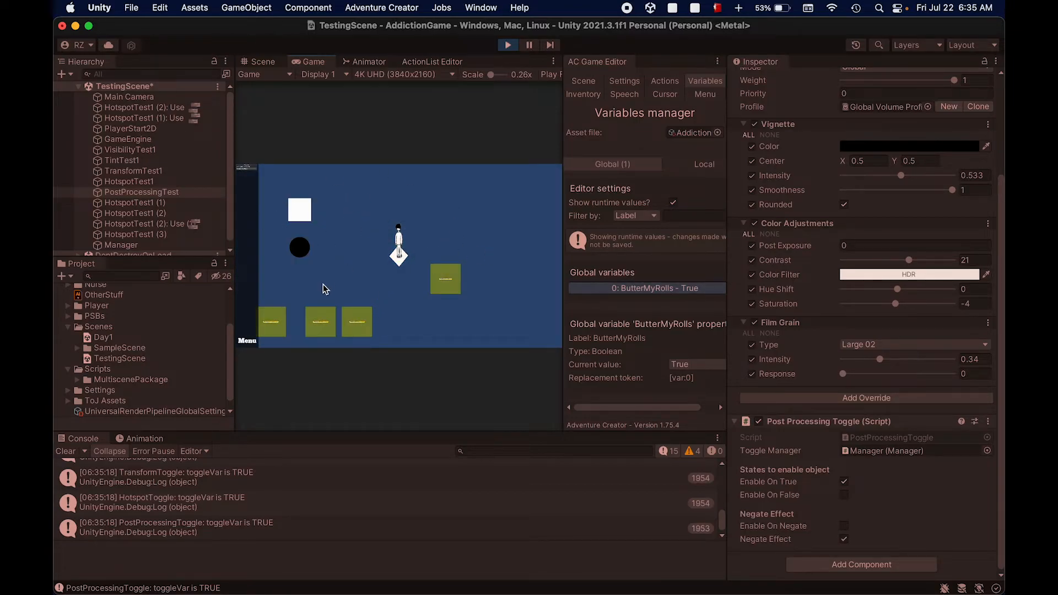
pyautogui.click(329, 312)
pyautogui.click(352, 321)
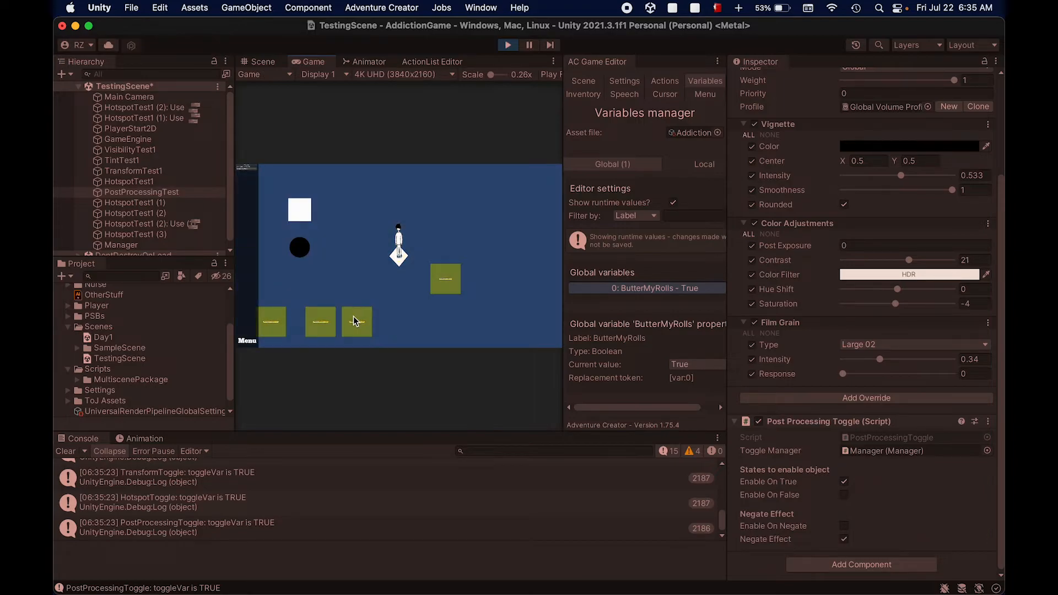
pyautogui.press('super+p')
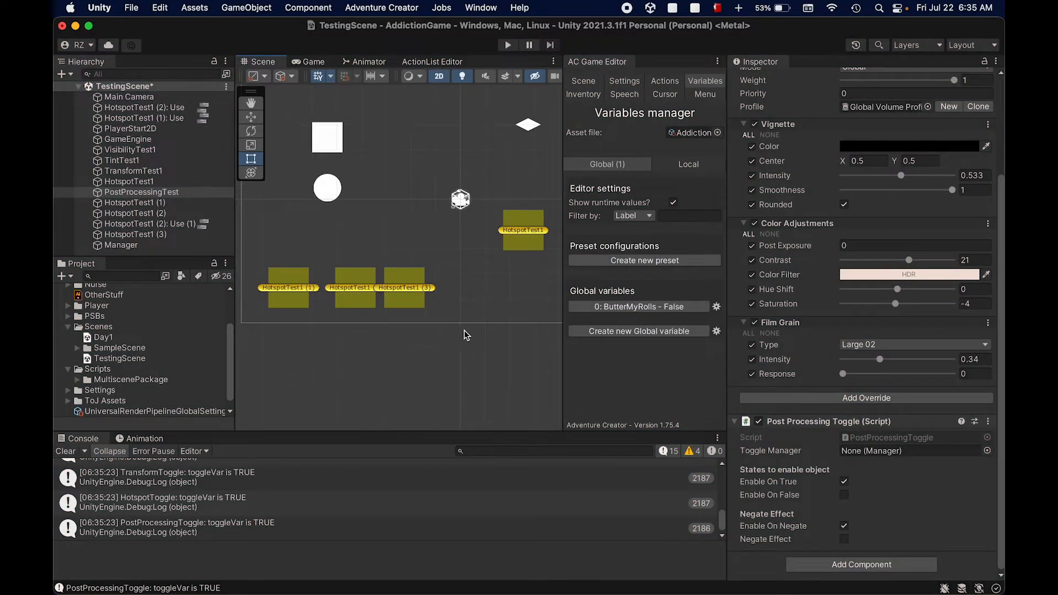
# Collapse the Vignette, Color Adjustments and Film Grain overrides of PostProcessingTest, deselect it, and save the scene.
pyautogui.click(743, 130)
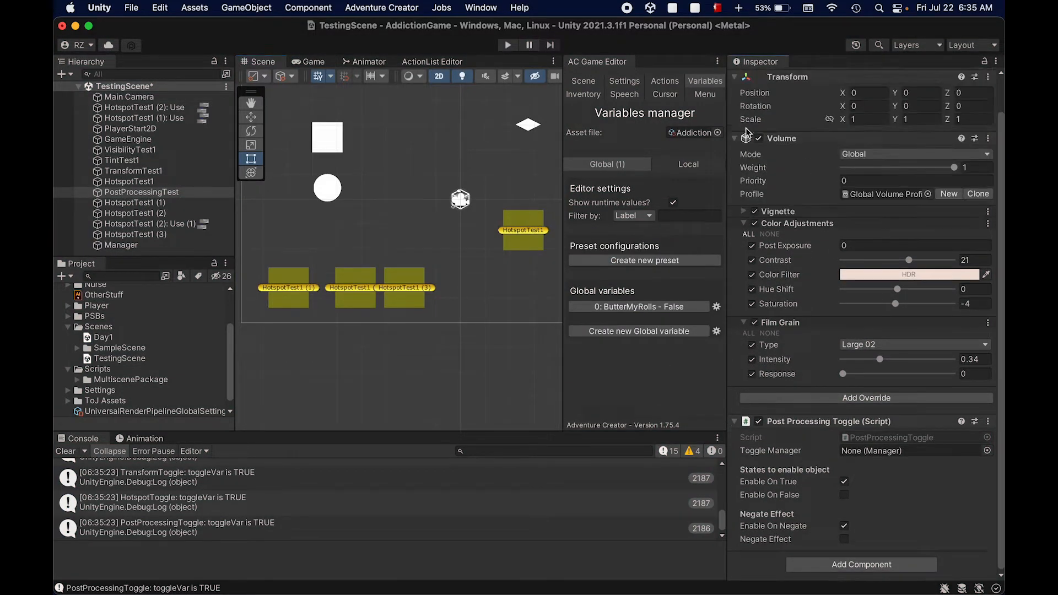
pyautogui.click(744, 224)
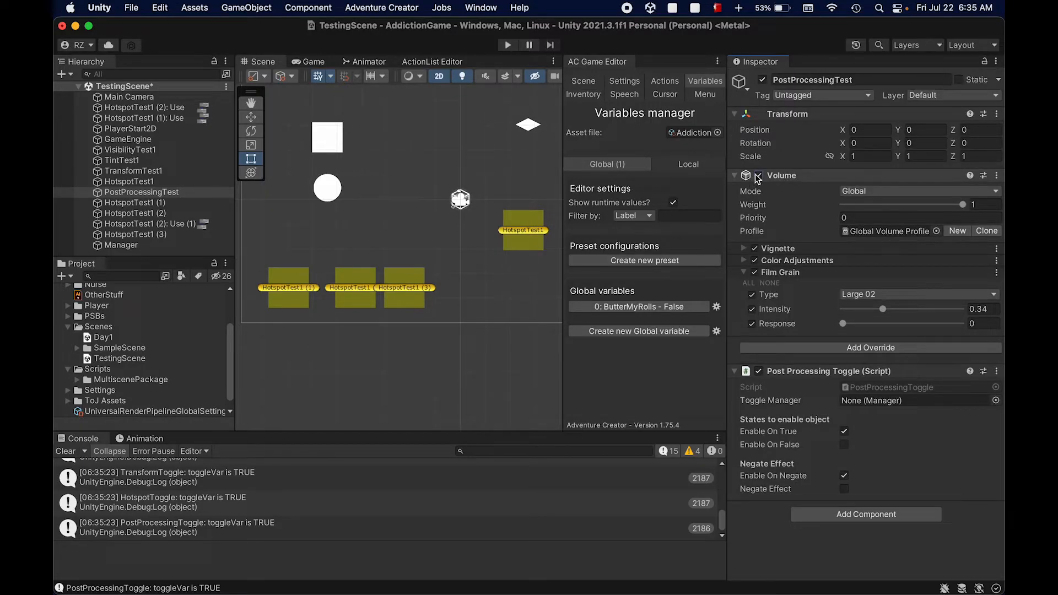
pyautogui.click(743, 272)
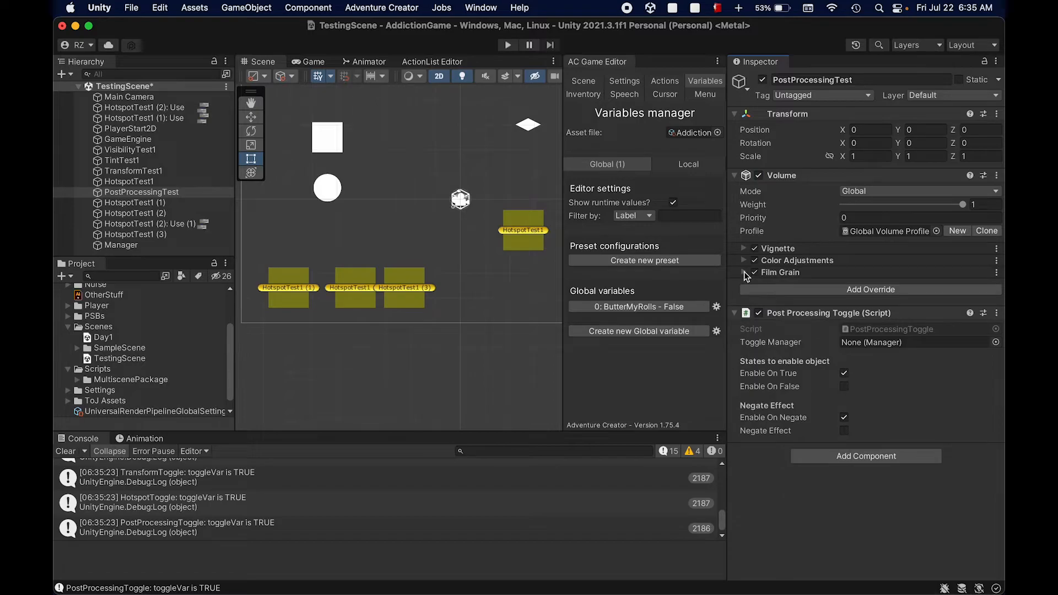
pyautogui.click(494, 326)
pyautogui.scroll(-2, 488, 264)
pyautogui.moveTo(488, 264); pyautogui.dragTo(442, 292, button='middle')
pyautogui.press('super+s')
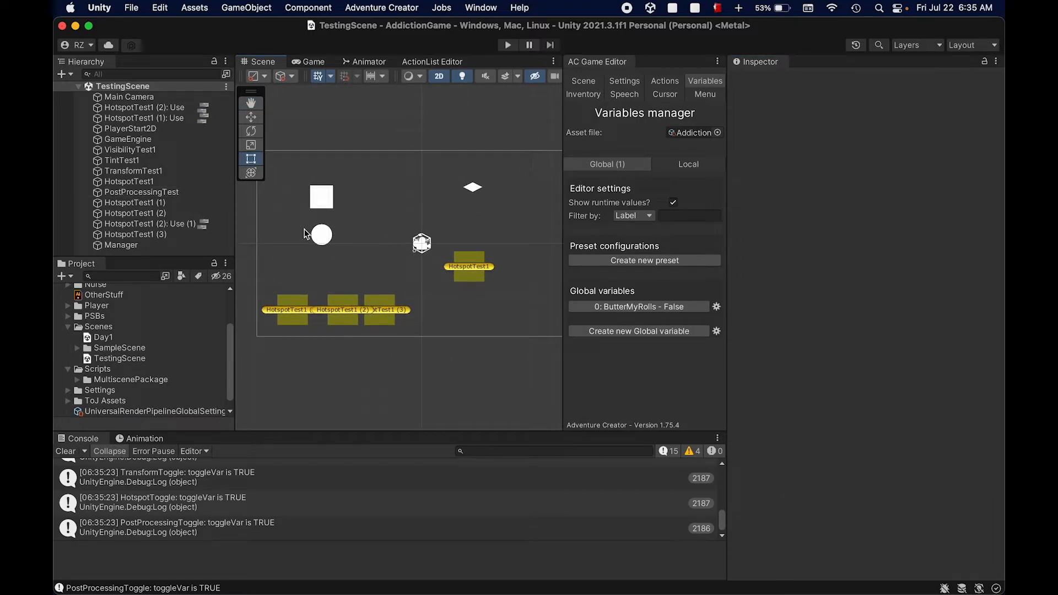
# Deactivate the HotspotTest1 object in the scene.
pyautogui.click(121, 193)
pyautogui.click(147, 181)
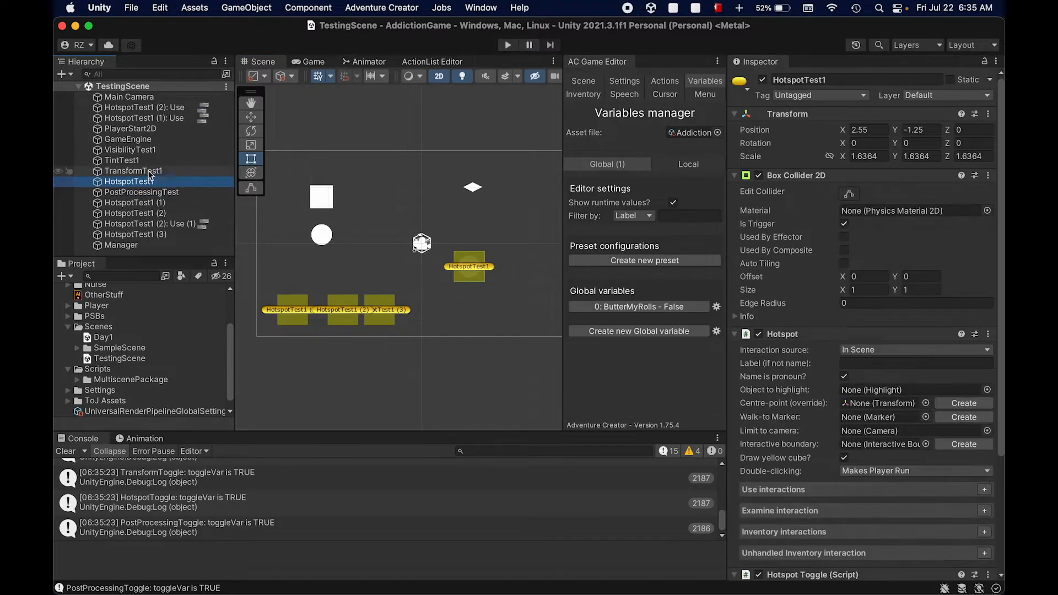
pyautogui.click(165, 193)
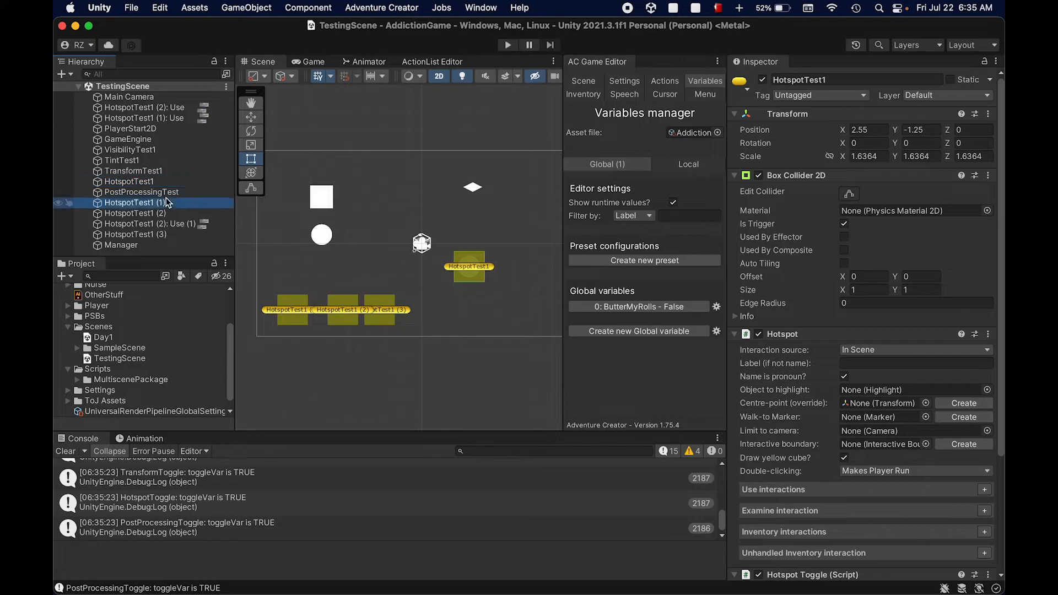
pyautogui.click(469, 266)
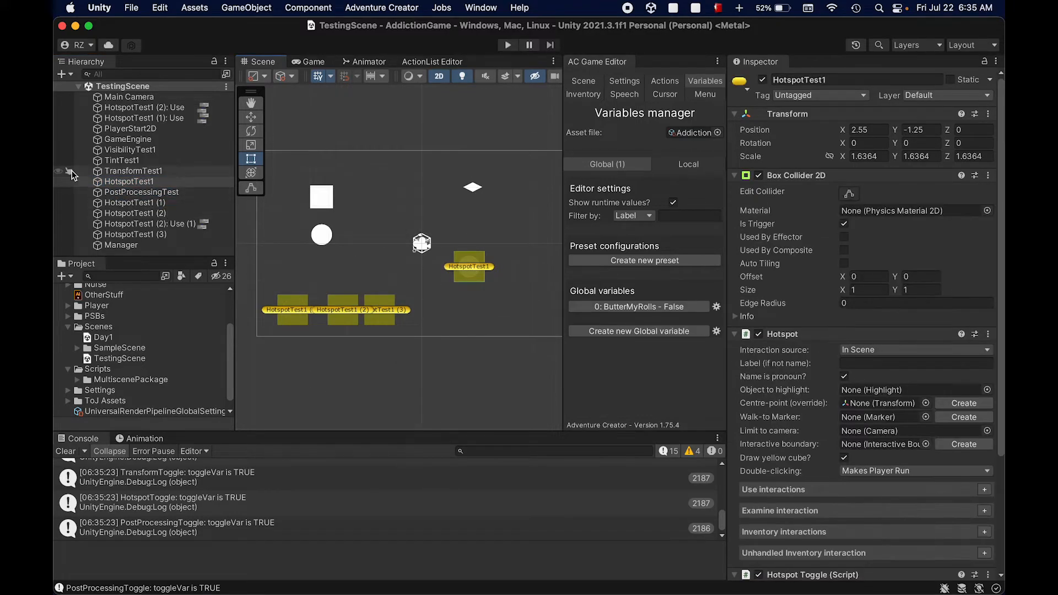
pyautogui.click(763, 80)
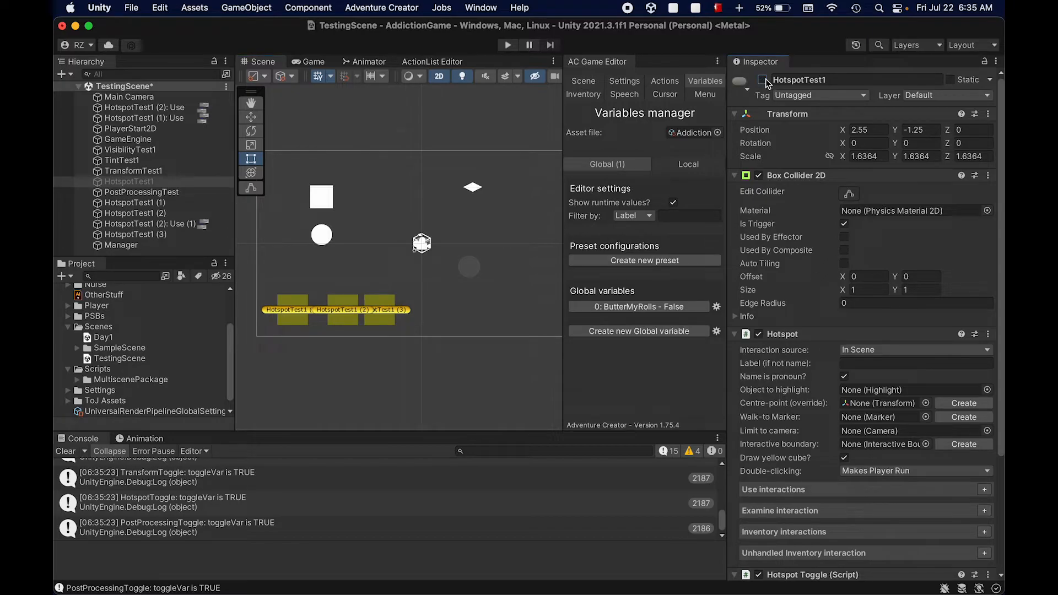
# Deactivate the TintTest1 circle, the TransformTest1 diamond and the PostProcessingTest object.
pyautogui.click(322, 236)
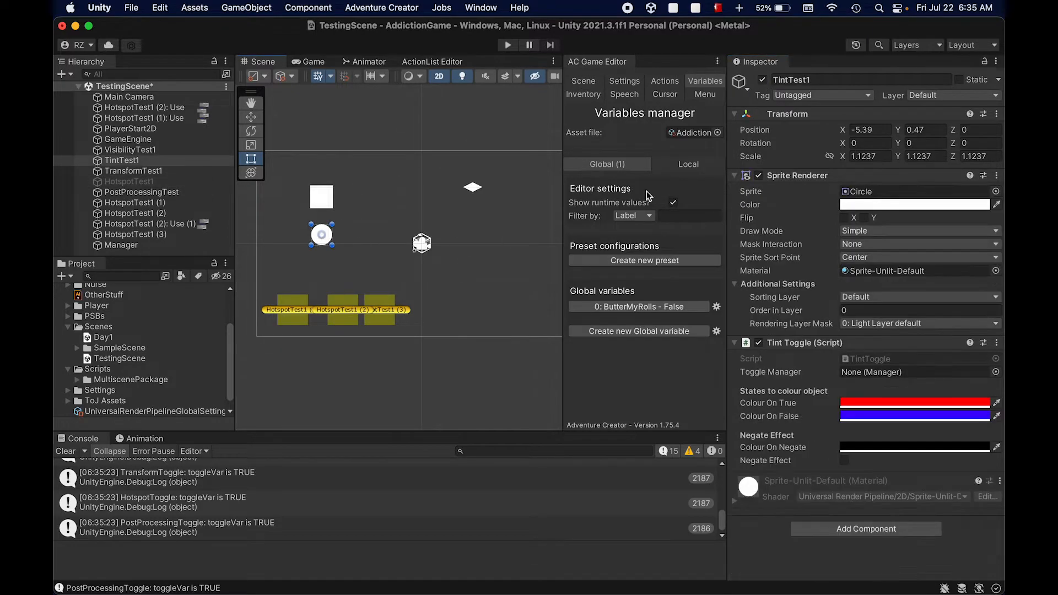
pyautogui.click(762, 79)
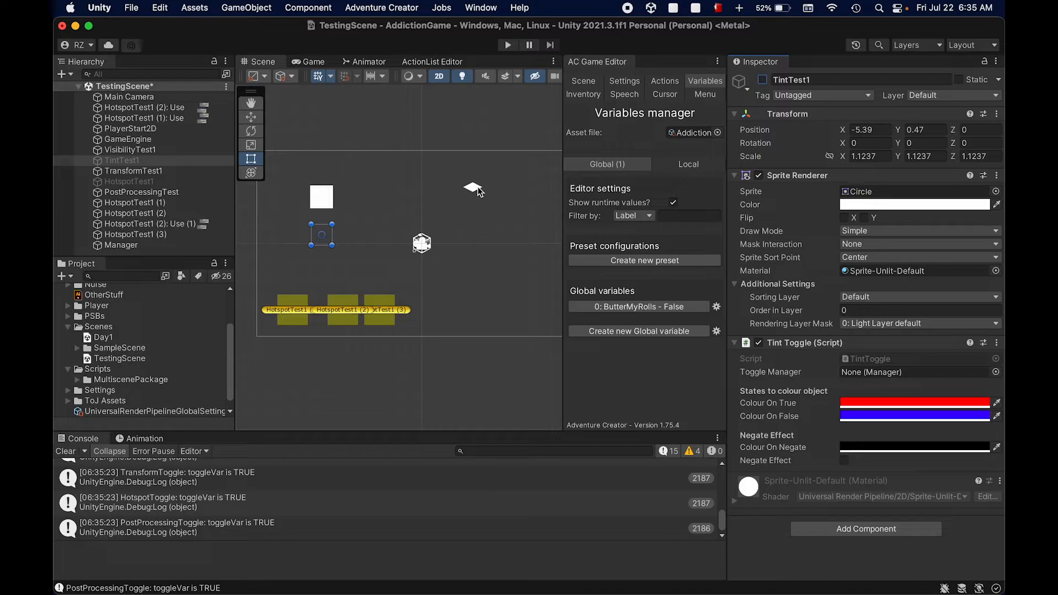
pyautogui.click(475, 188)
pyautogui.click(762, 80)
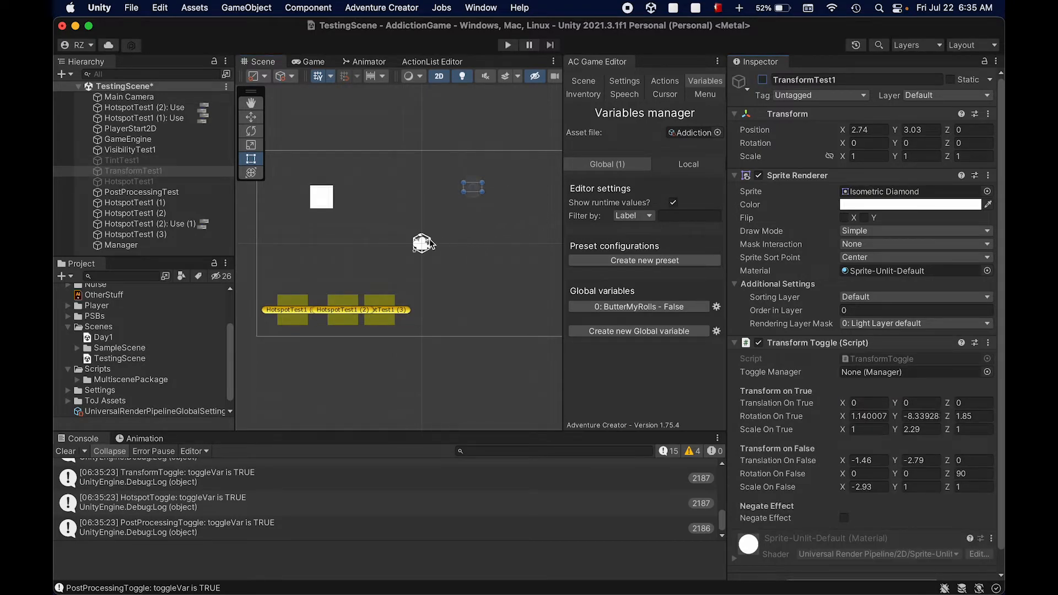
pyautogui.click(423, 243)
pyautogui.click(423, 242)
pyautogui.hotkey('alt', 'shift', 'a')
# Add the Remember Visibility Toggle script to VisibilityTest1 and save the scene.
pyautogui.click(213, 151)
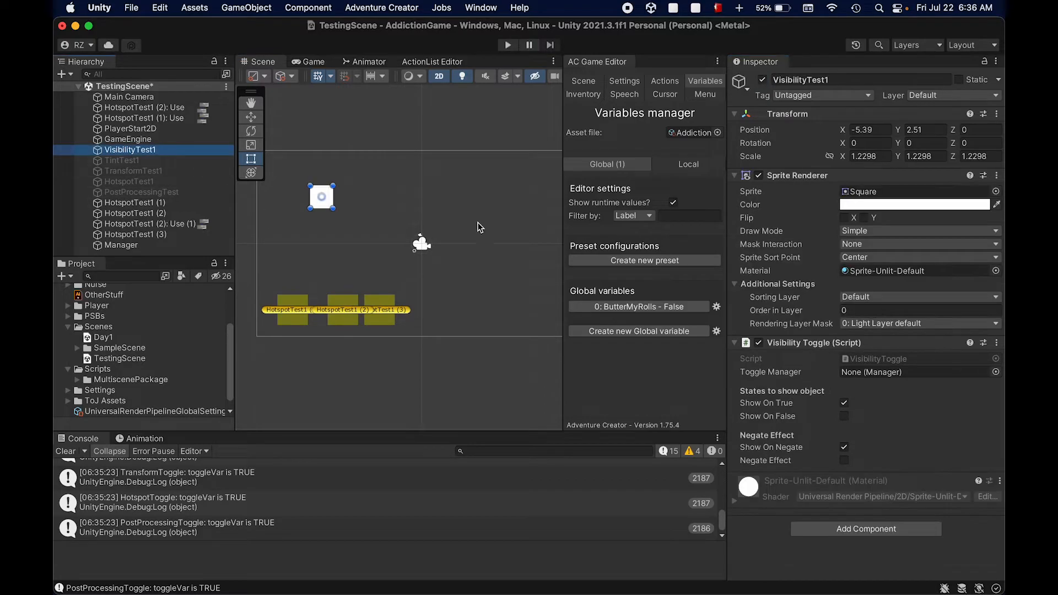
pyautogui.click(898, 531)
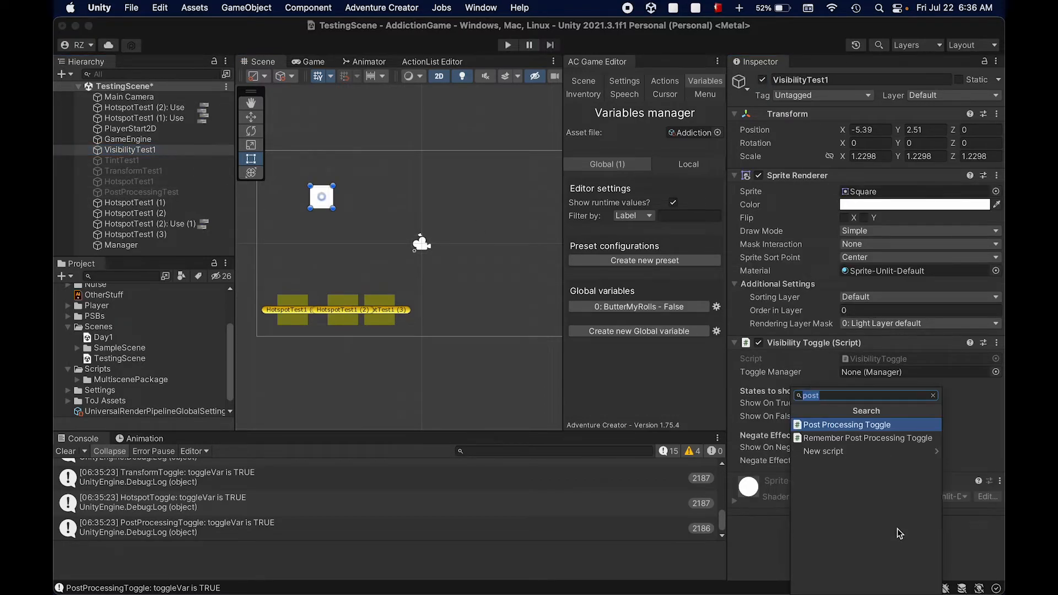
pyautogui.write('remember vis')
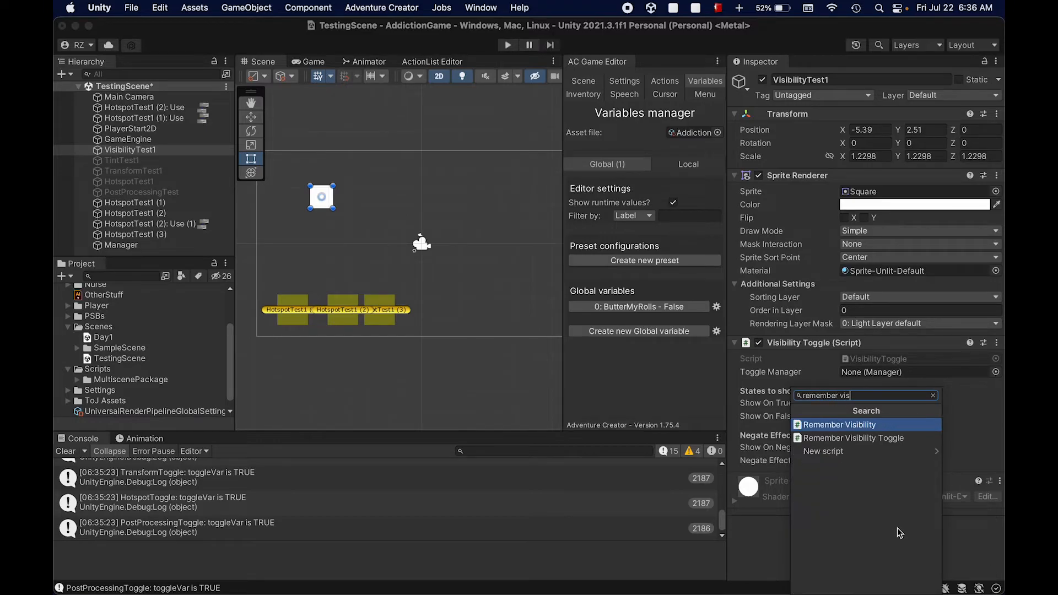
pyautogui.click(878, 436)
pyautogui.scroll(-2, 878, 435)
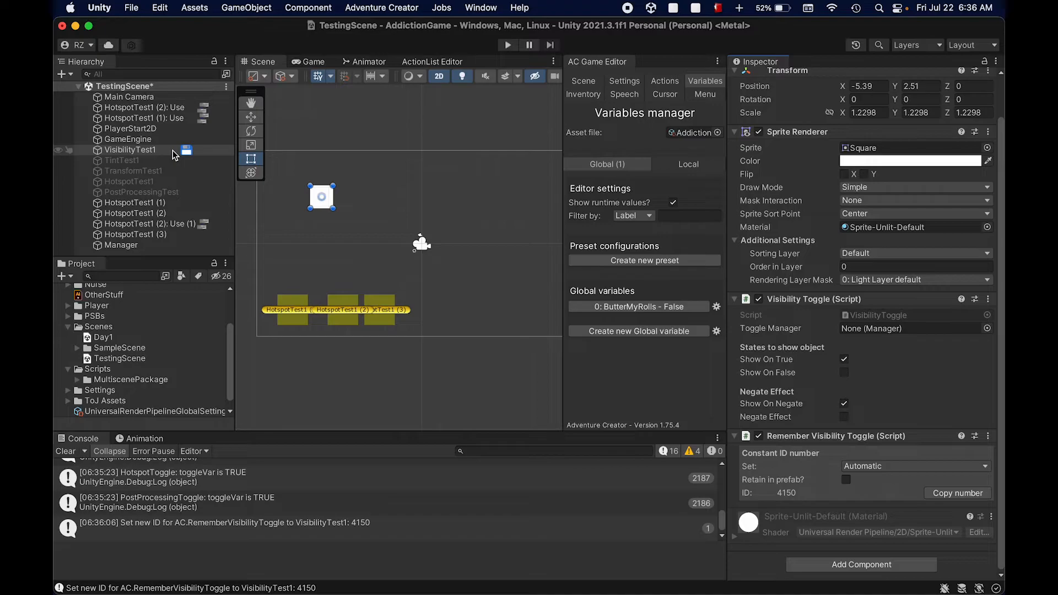
pyautogui.scroll(3, 364, 223)
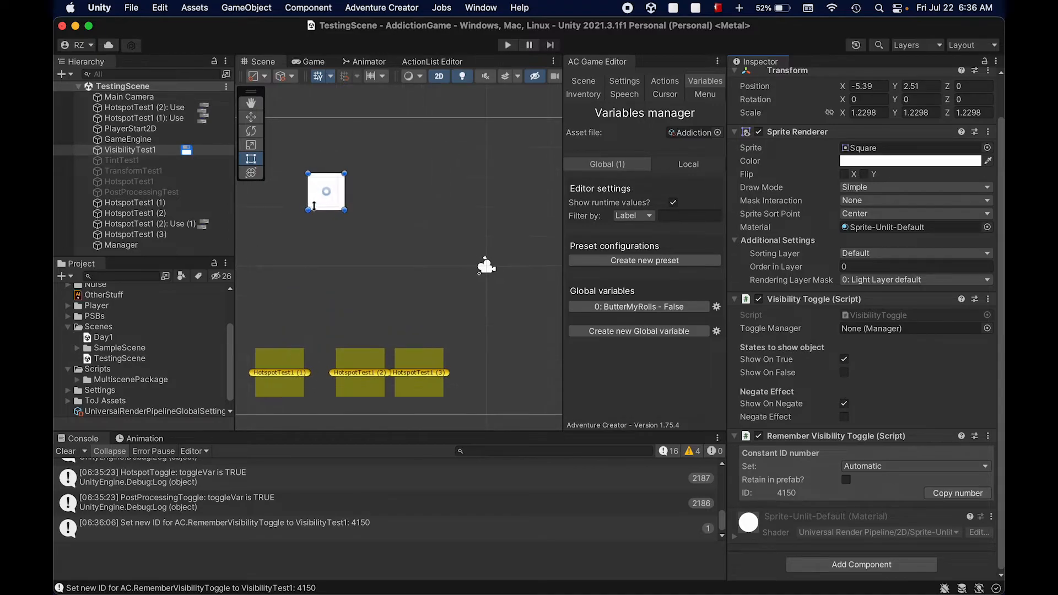
pyautogui.moveTo(365, 223); pyautogui.dragTo(368, 224, button='middle')
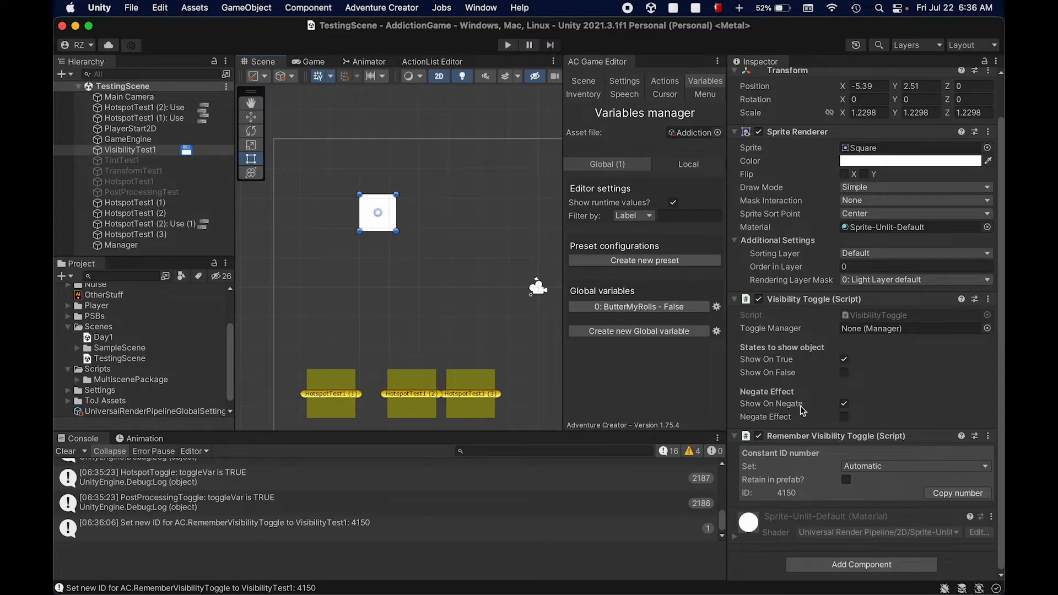
# Run the game and turn on Negate Effect in VisibilityTest1's Visibility Toggle script.
pyautogui.click(778, 418)
pyautogui.click(480, 320)
pyautogui.moveTo(469, 299); pyautogui.dragTo(444, 292, button='middle')
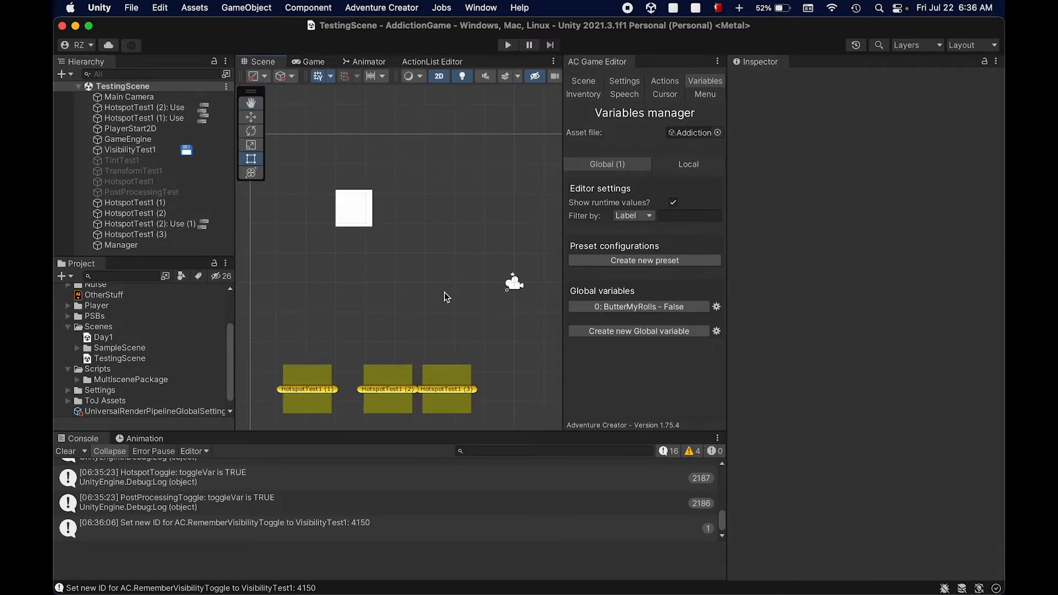
pyautogui.press('super+p')
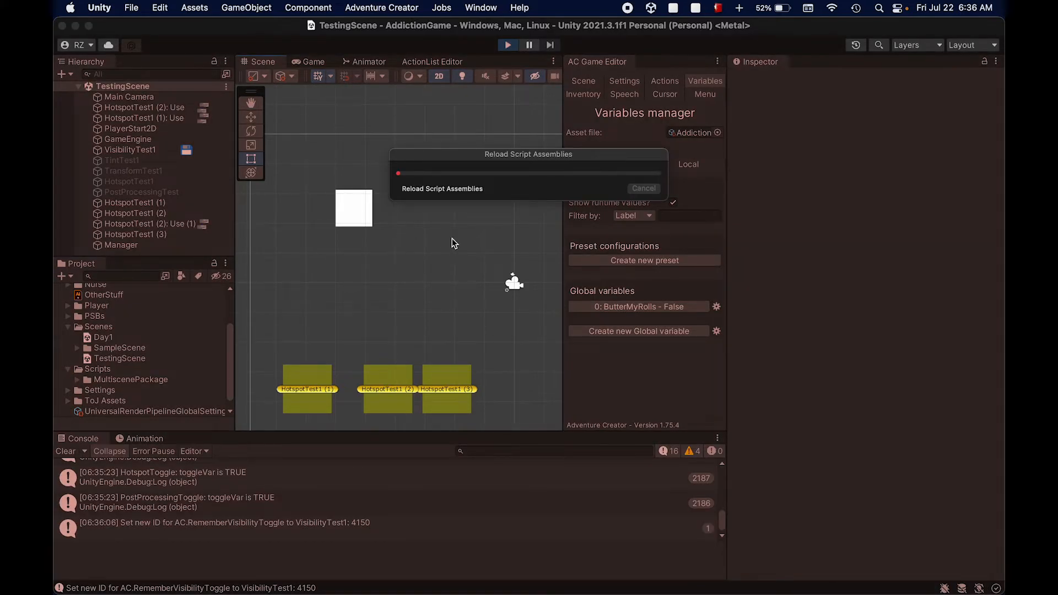
pyautogui.click(149, 151)
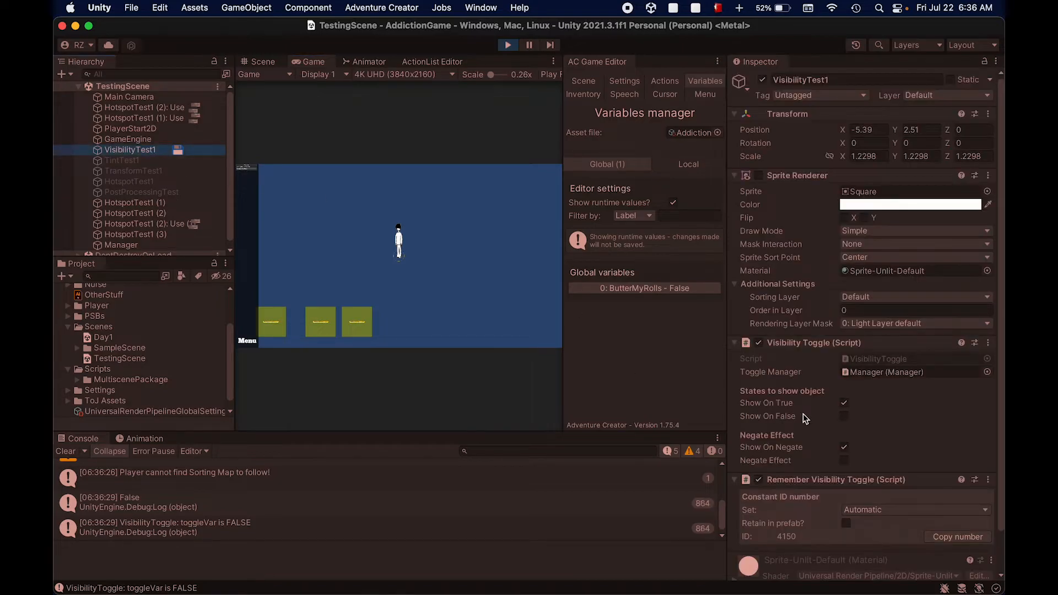
pyautogui.scroll(-3, 802, 414)
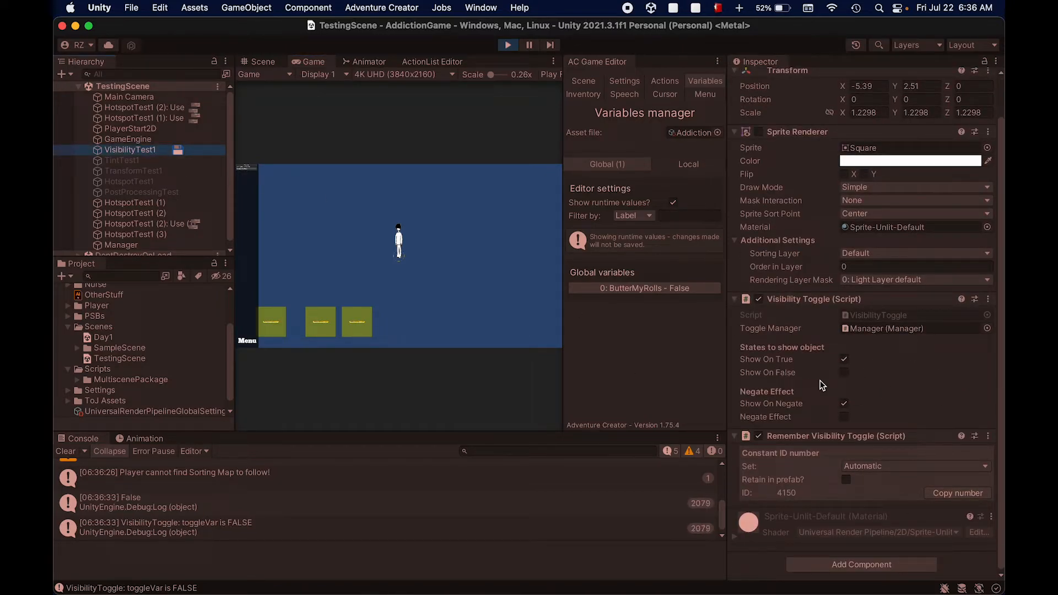
pyautogui.click(844, 416)
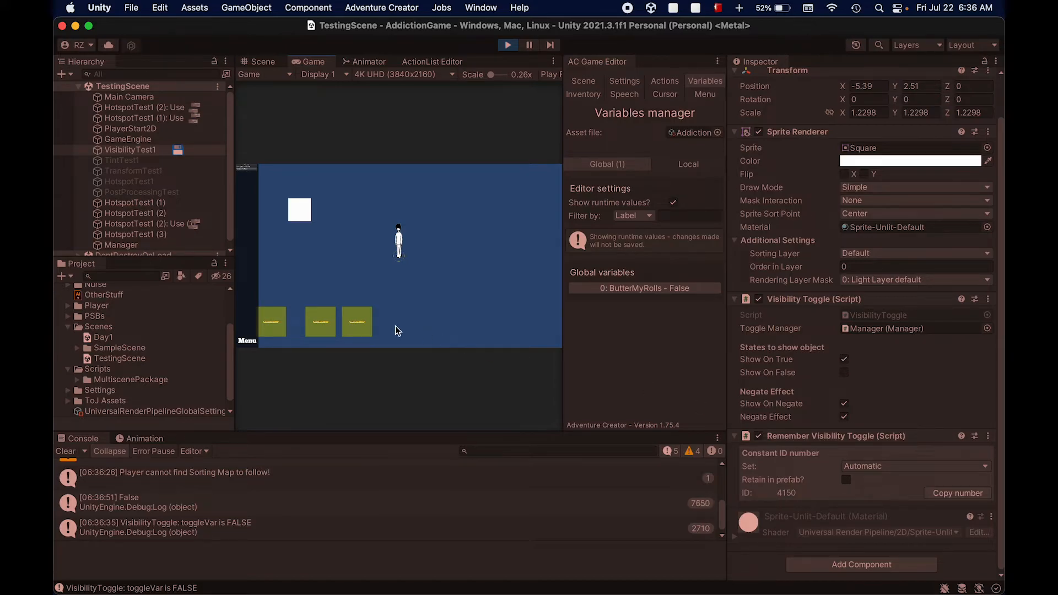
# Trigger the HotspotTest1 (1) hotspot in the running game and check VisibilityTest1's toggle settings in the reloaded scene.
pyautogui.click(275, 321)
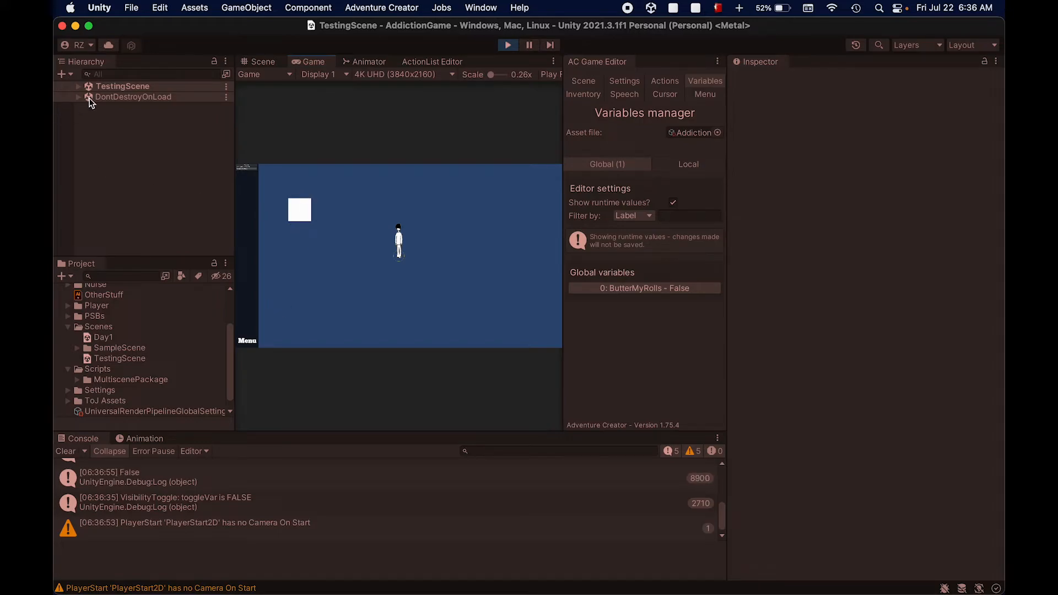
pyautogui.click(254, 62)
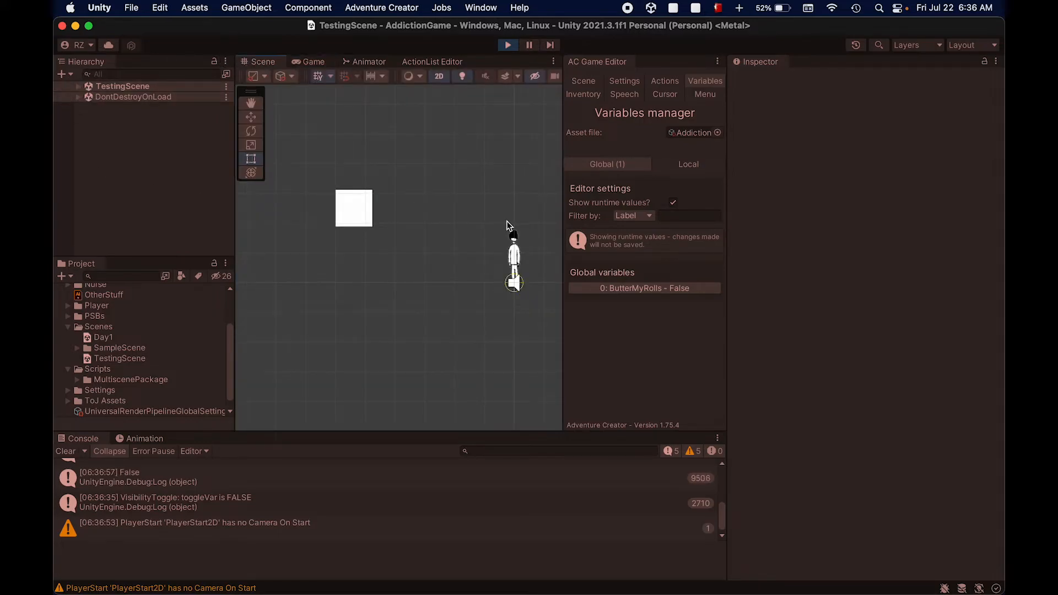
pyautogui.press('super+a')
pyautogui.click(450, 214)
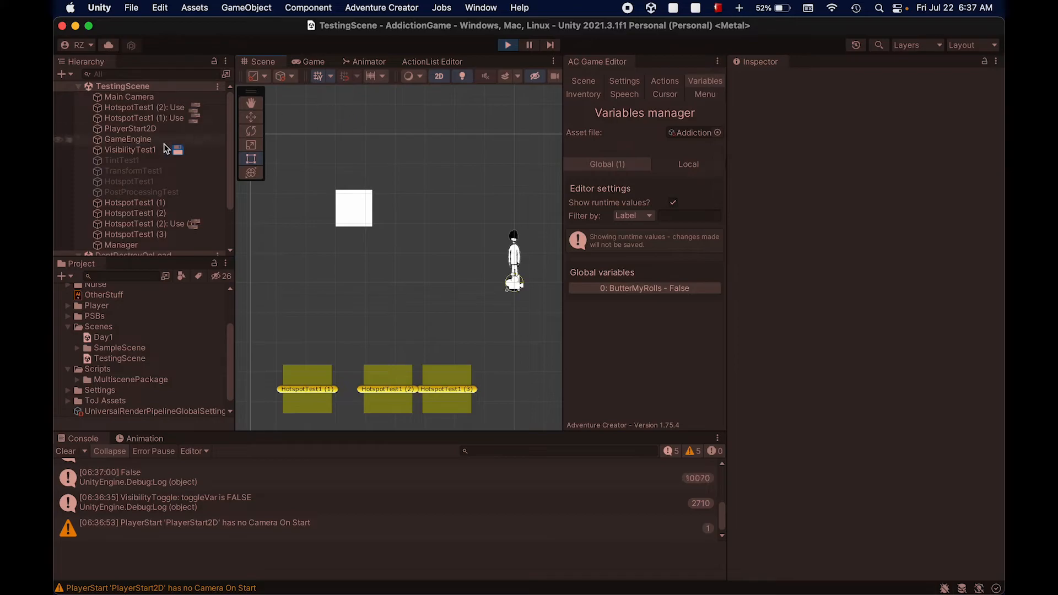
pyautogui.click(150, 150)
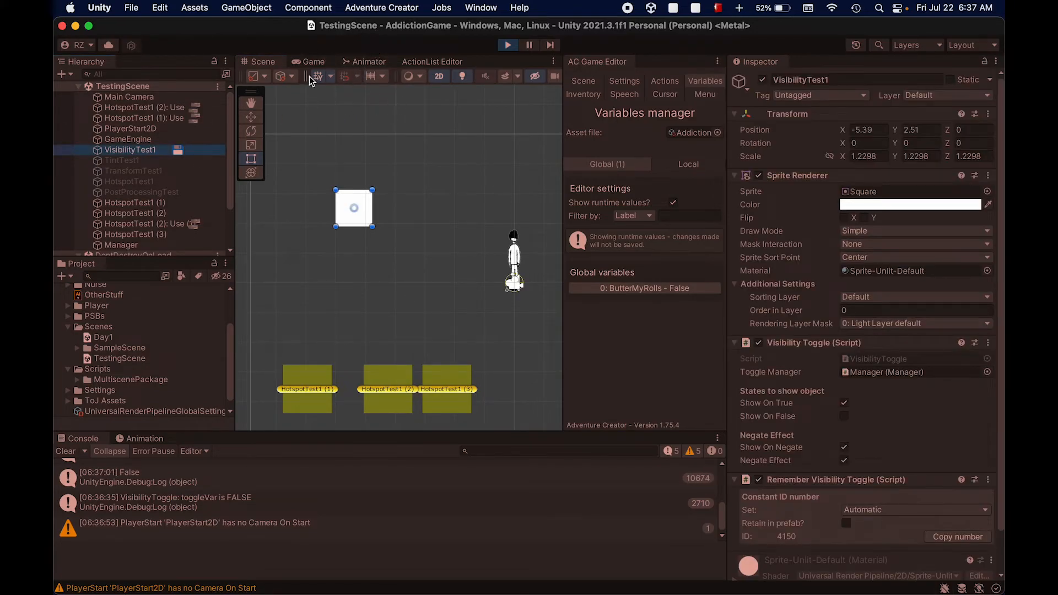
pyautogui.click(307, 61)
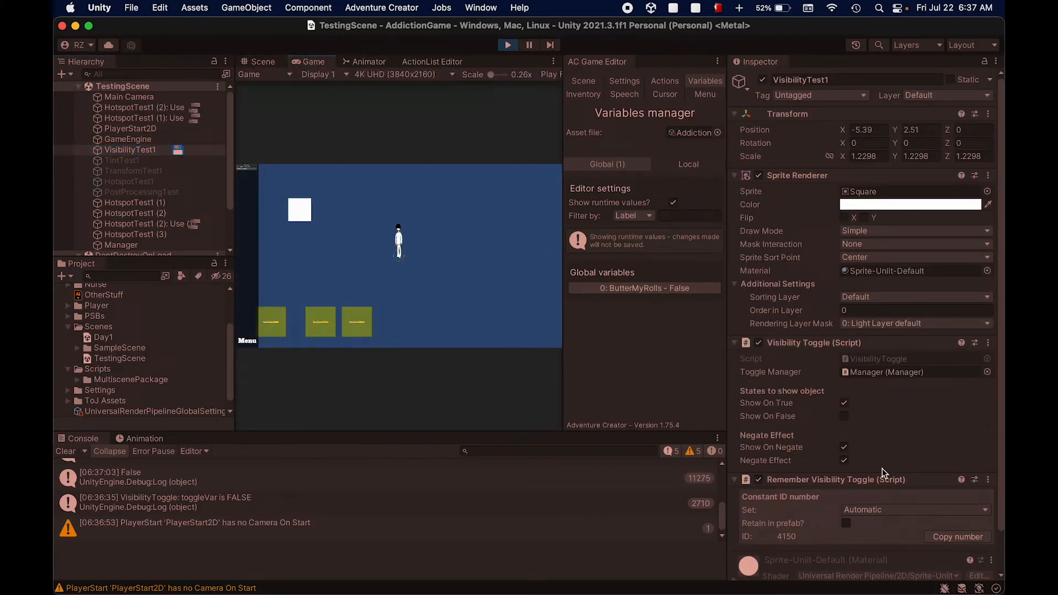
# Switch VisibilityTest1's Negate Effect directly and trigger the HotspotTest1 (2) hotspot in the running game.
pyautogui.click(844, 462)
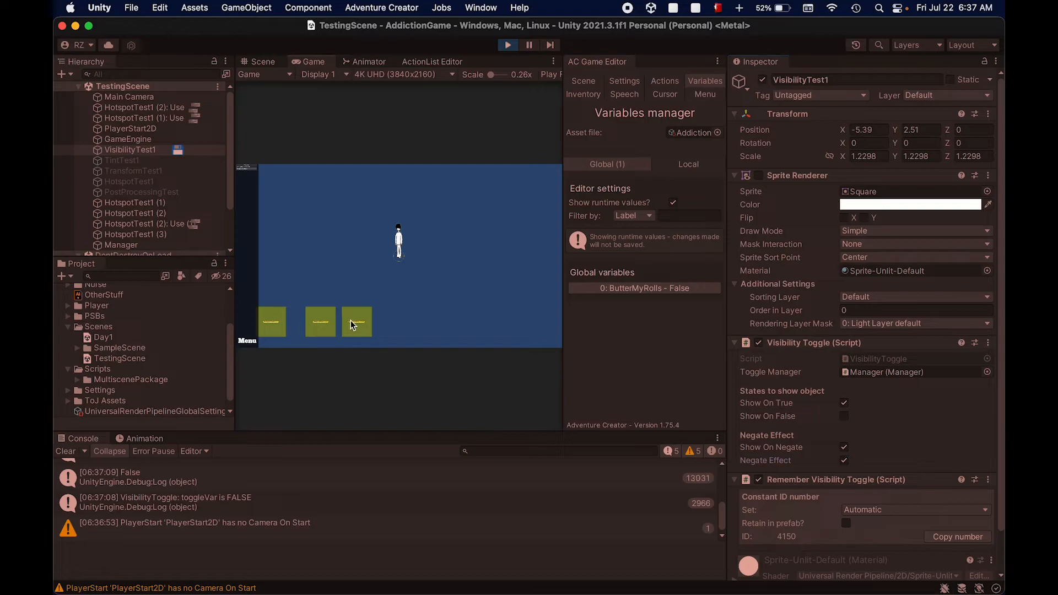
pyautogui.click(329, 325)
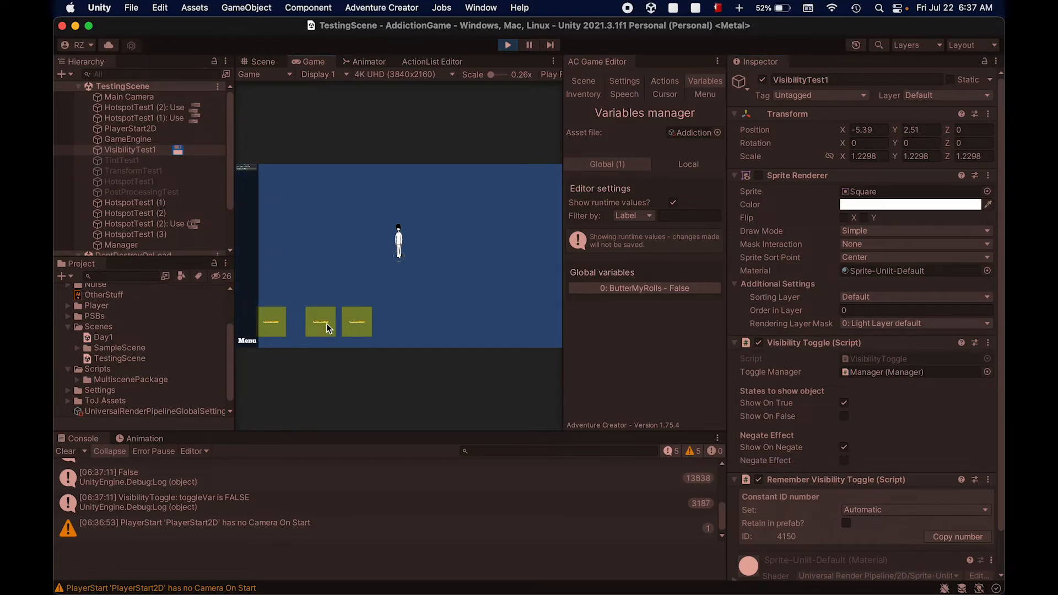
# Trigger the HotspotTest1 (1) hotspot, check VisibilityTest1's toggle settings in the reloaded scene, and stop the game.
pyautogui.click(266, 327)
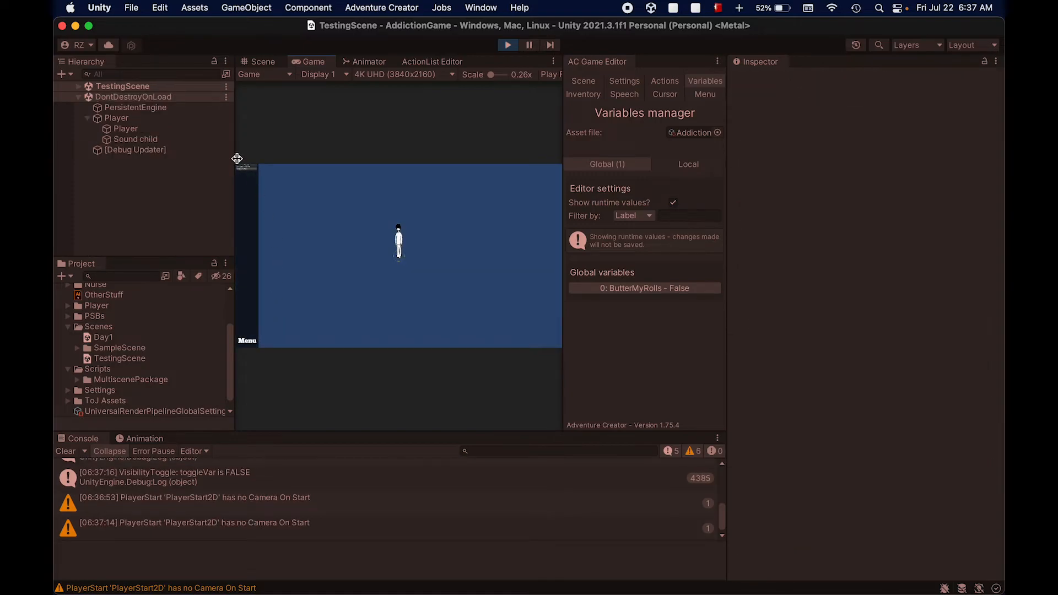
pyautogui.click(257, 62)
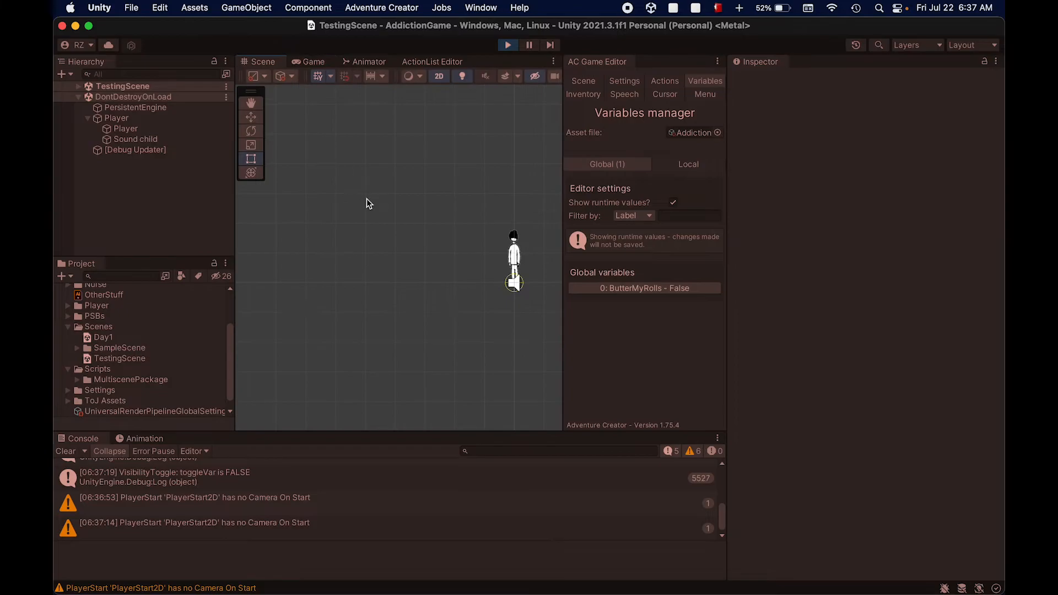
pyautogui.press('super+a')
pyautogui.click(176, 151)
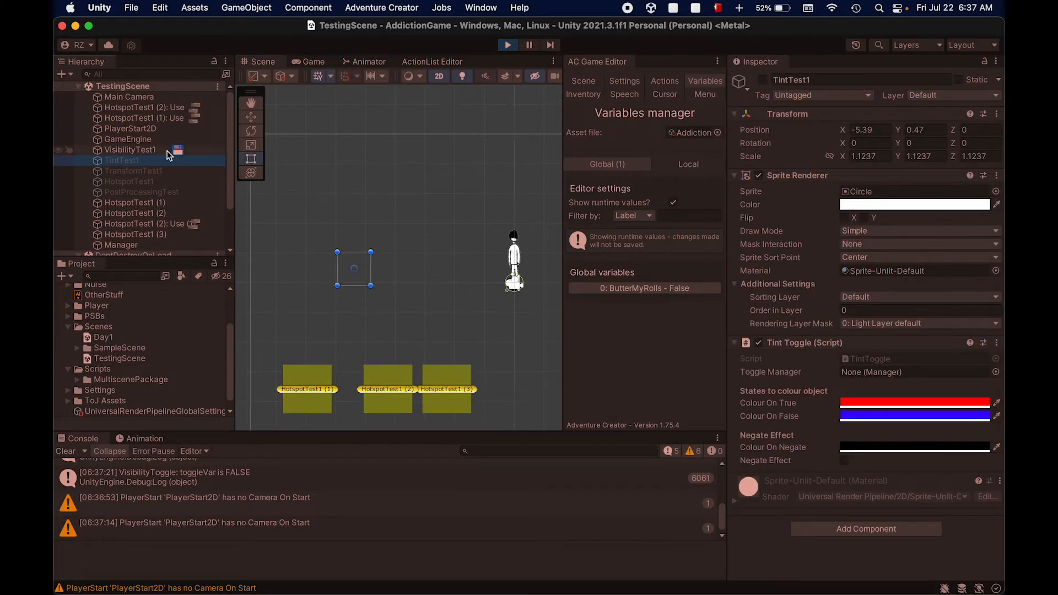
pyautogui.click(323, 61)
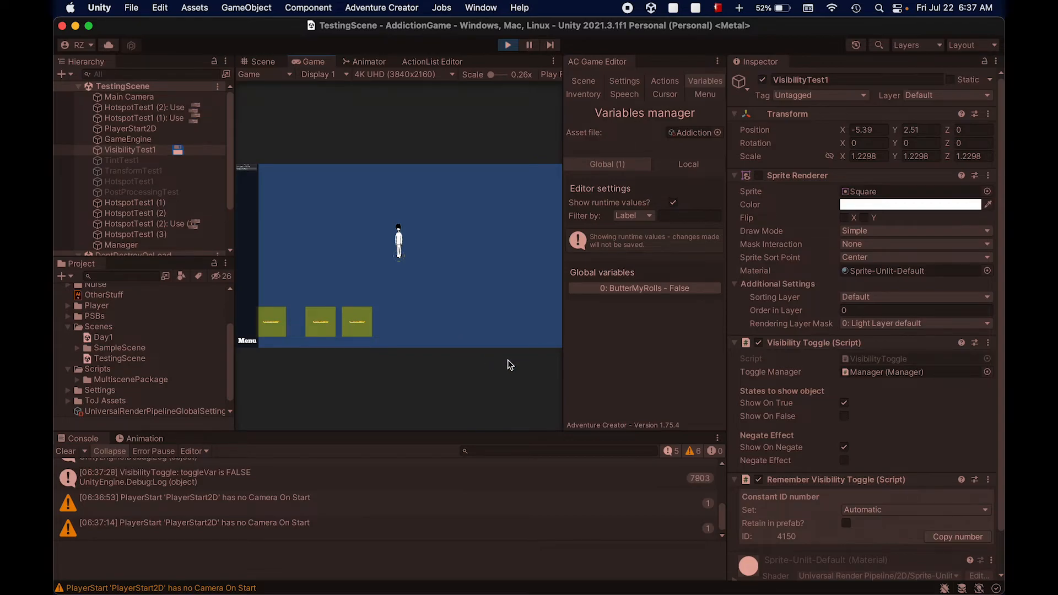
pyautogui.press('super+p')
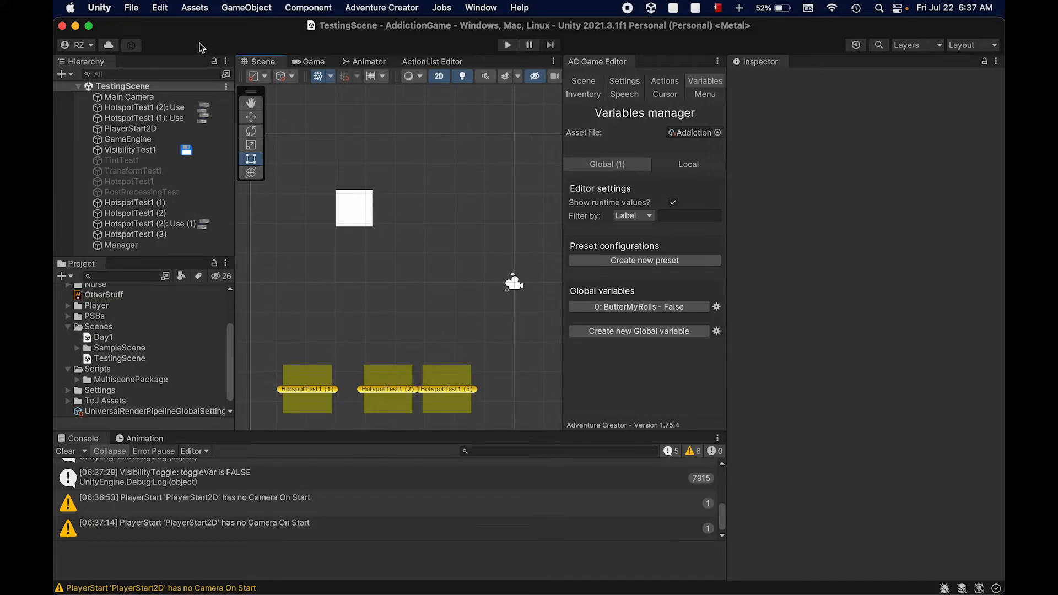
# Review the Visibility Toggle and Remember Visibility Toggle components on the white VisibilityTest1 square.
pyautogui.click(346, 190)
pyautogui.scroll(-2, 958, 449)
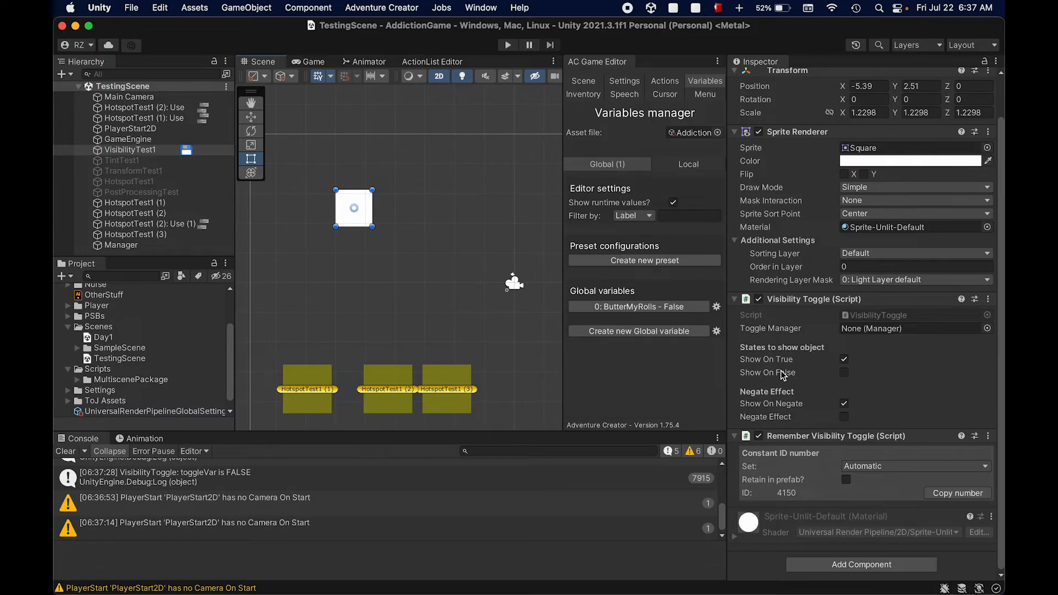
pyautogui.hotkey('ctrl', 'Right')
pyautogui.hotkey('ctrl', 'Left')
# Expand the MultiscenePackage script folder along with its Toggles and Remembers subfolders.
pyautogui.click(128, 373)
pyautogui.doubleClick(128, 378)
pyautogui.scroll(-2, 126, 356)
pyautogui.doubleClick(118, 368)
pyautogui.doubleClick(124, 358)
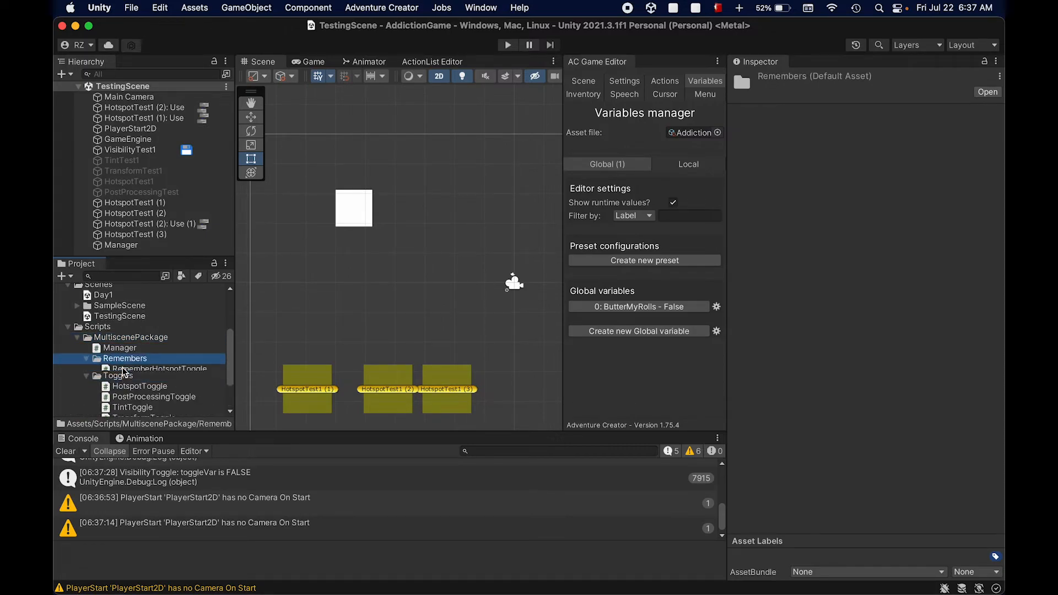
# Open the Manager, RememberVisibilityToggle and VisibilityToggle scripts together in Visual Studio and bring its window into view.
pyautogui.press('Up')
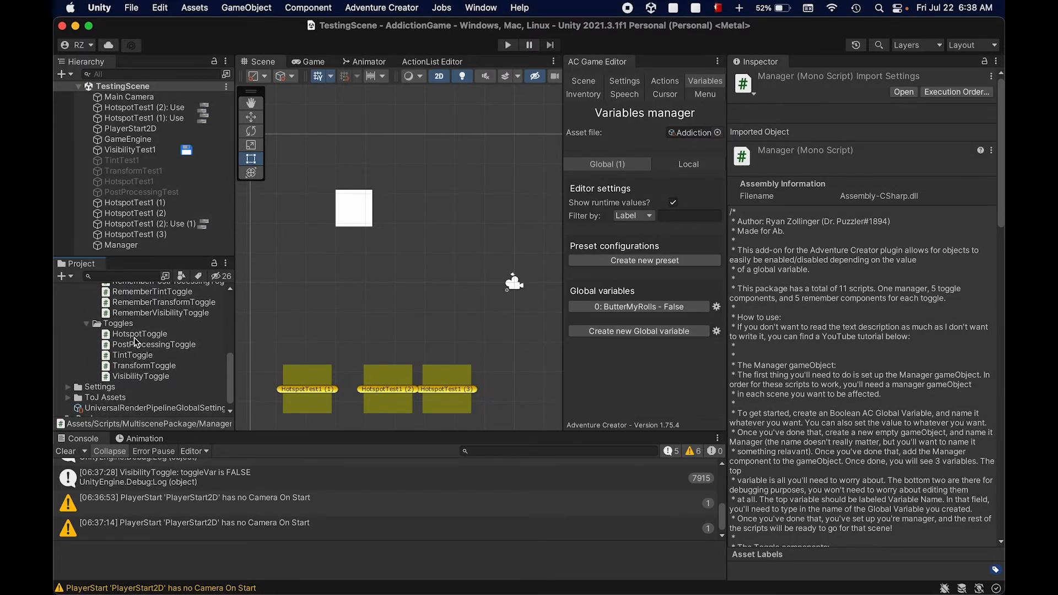
pyautogui.scroll(3, 134, 341)
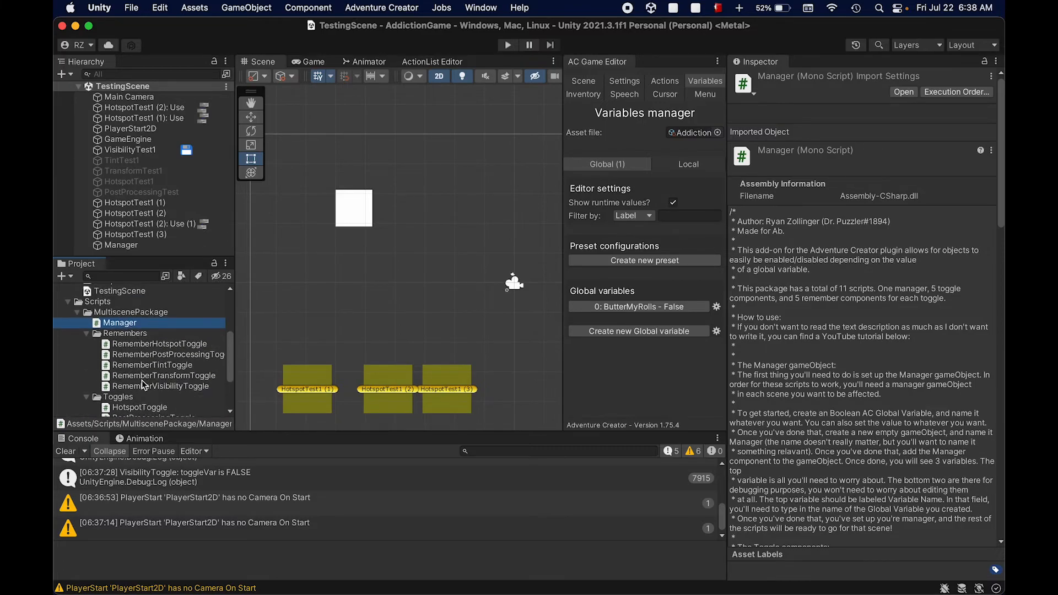
pyautogui.keyDown('super'); pyautogui.click(142, 385); pyautogui.keyUp('super')
pyautogui.scroll(-3, 145, 380)
pyautogui.keyDown('super'); pyautogui.click(153, 371); pyautogui.keyUp('super')
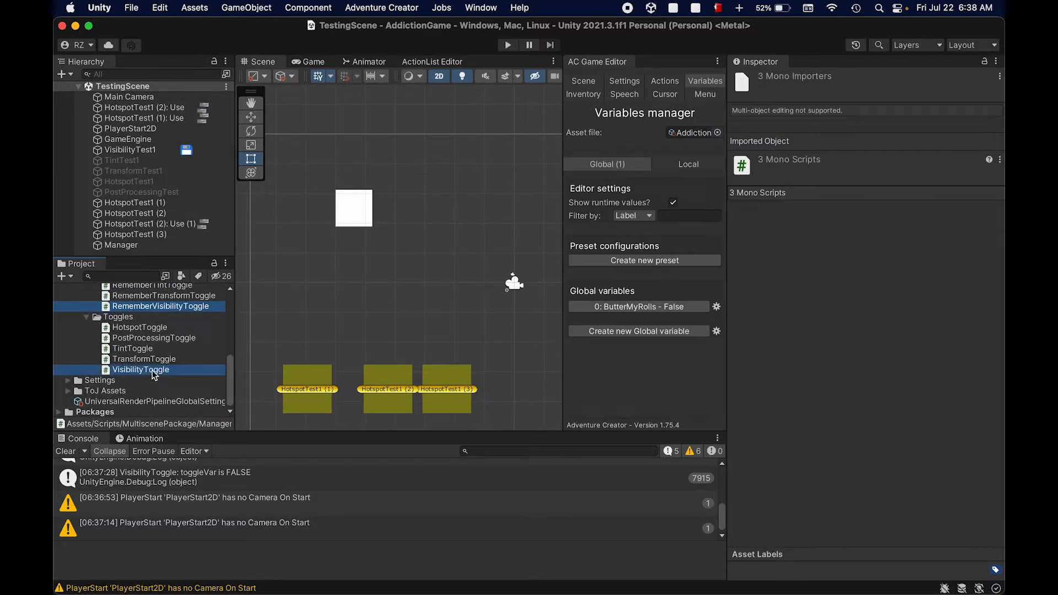
pyautogui.doubleClick(154, 374)
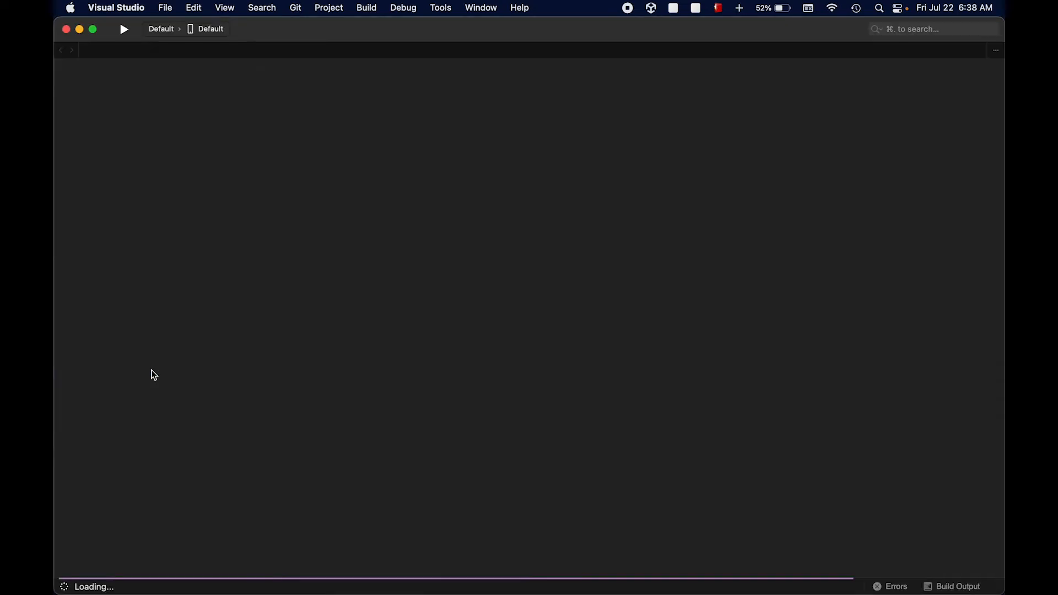
pyautogui.hotkey('ctrl', 'Up')
pyautogui.moveTo(685, 354); pyautogui.dragTo(702, 44)
pyautogui.hotkey('ctrl', 'Right')
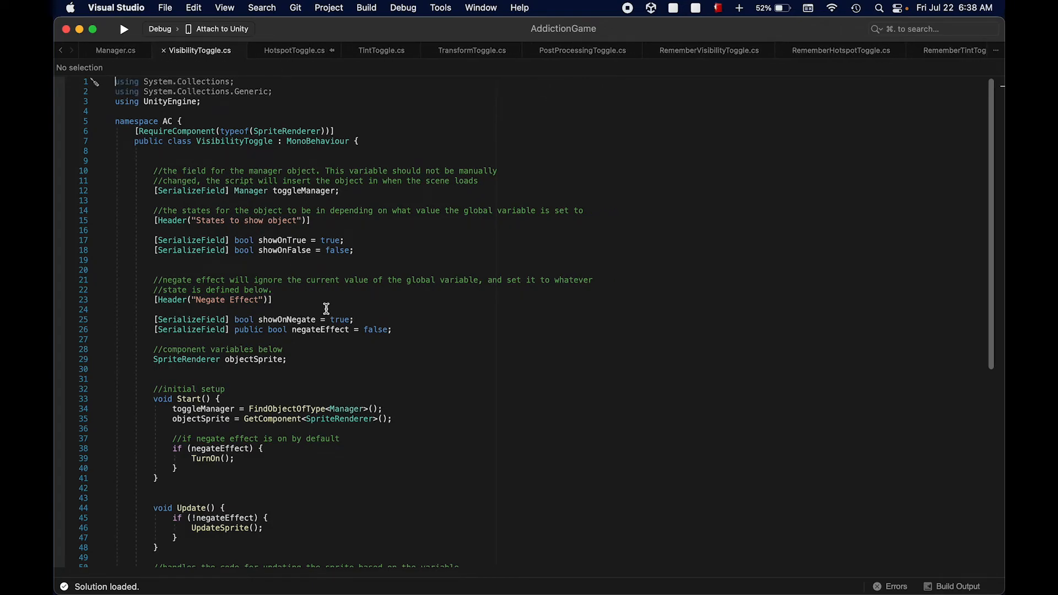
# Skim VisibilityToggle.cs and read through the usage instructions in the opening comment of Manager.cs.
pyautogui.scroll(-20, 326, 309)
pyautogui.scroll(20, 326, 308)
pyautogui.click(110, 49)
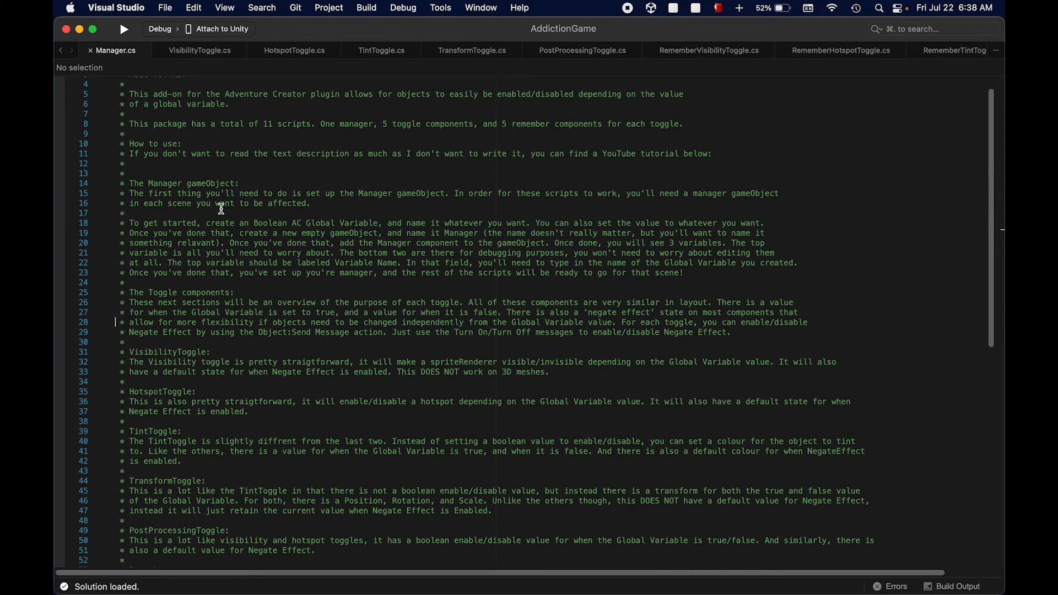
pyautogui.scroll(-10, 247, 234)
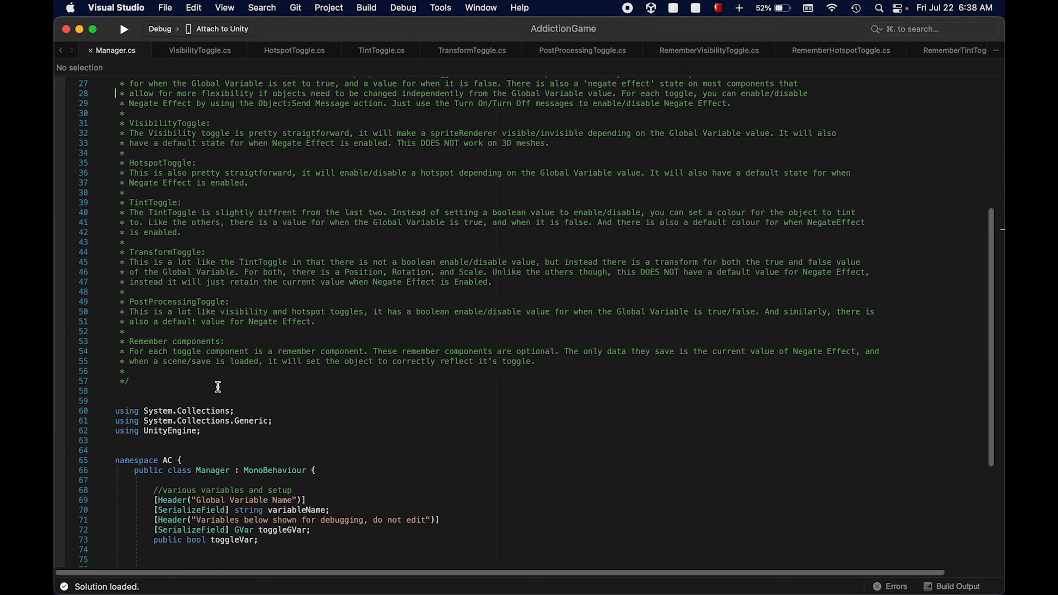
pyautogui.scroll(10, 213, 368)
pyautogui.scroll(-10, 213, 368)
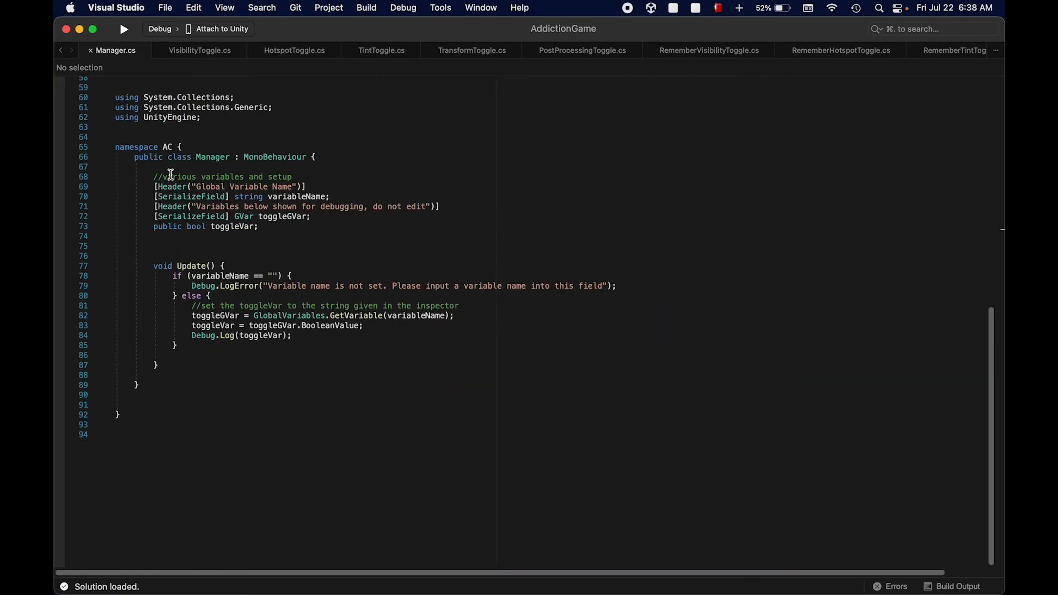
# Highlight the Manager class, its variable declarations and its Update method in Manager.cs to examine the code.
pyautogui.moveTo(115, 147); pyautogui.dragTo(235, 423)
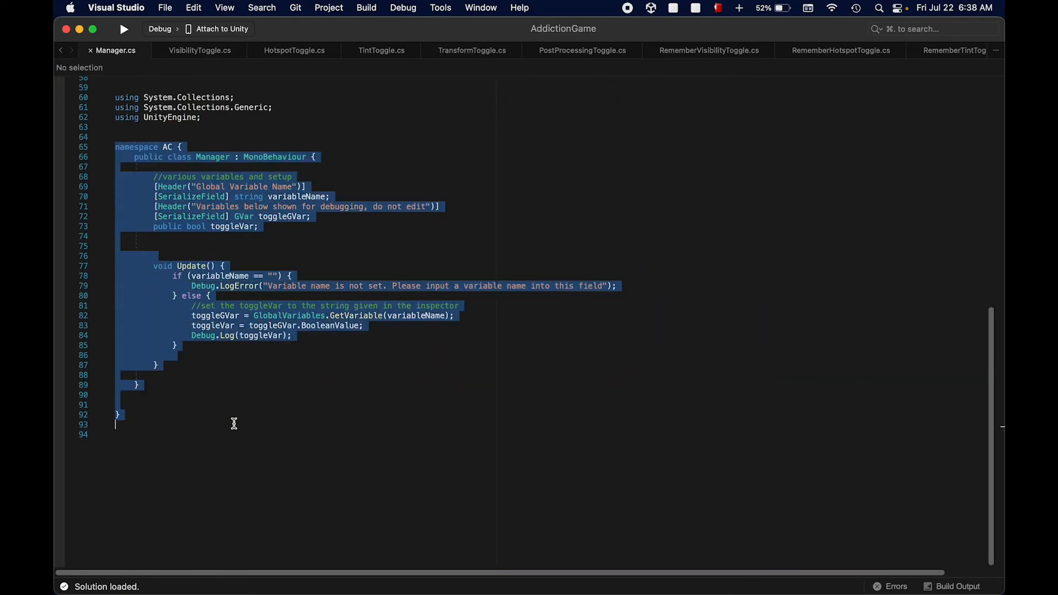
pyautogui.click(237, 417)
pyautogui.moveTo(158, 177); pyautogui.dragTo(296, 230)
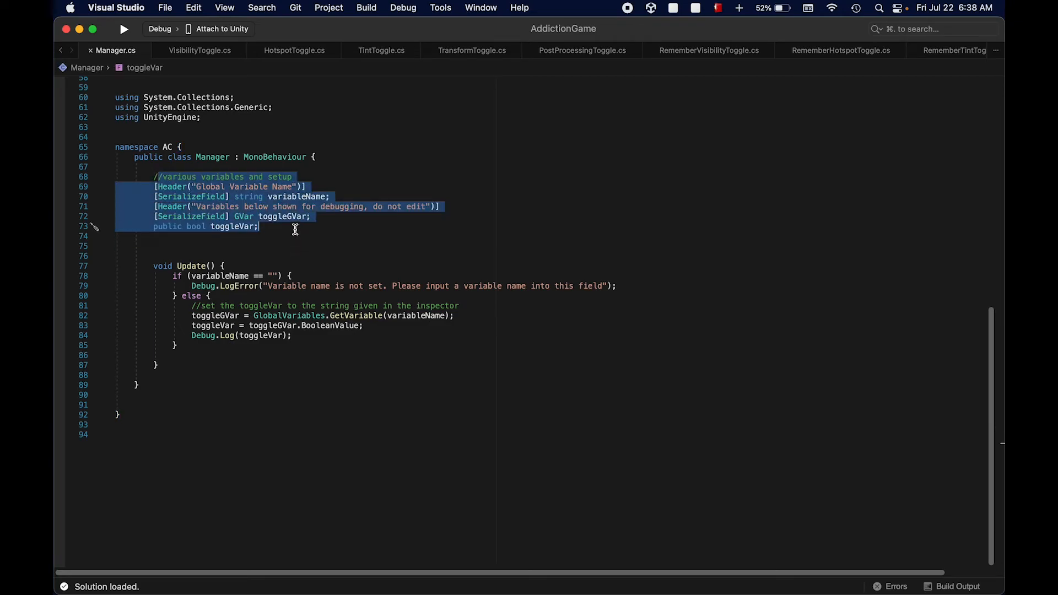
pyautogui.click(295, 229)
pyautogui.moveTo(170, 270); pyautogui.dragTo(248, 342)
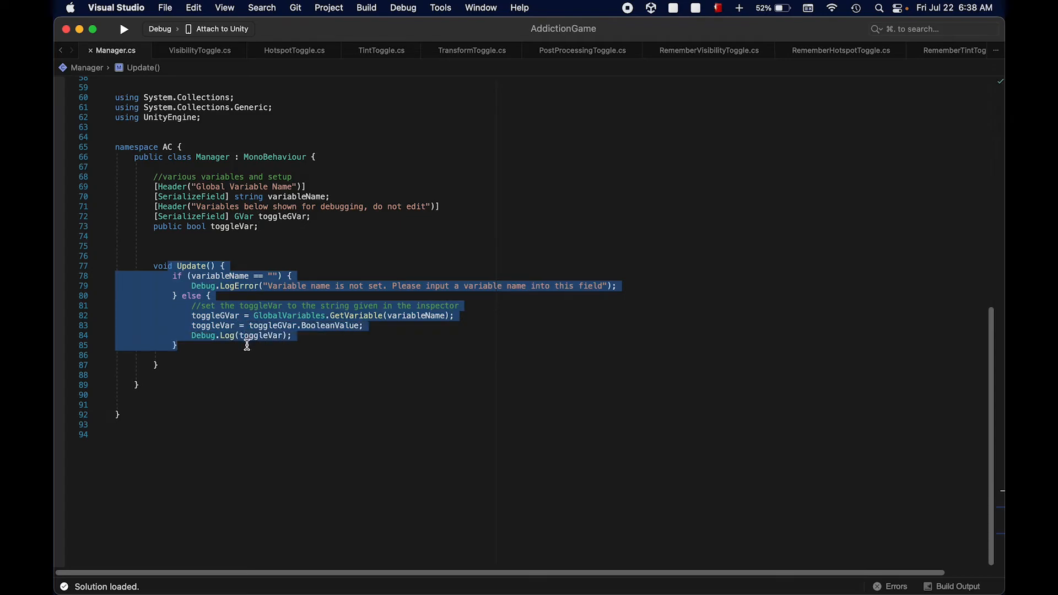
pyautogui.click(247, 345)
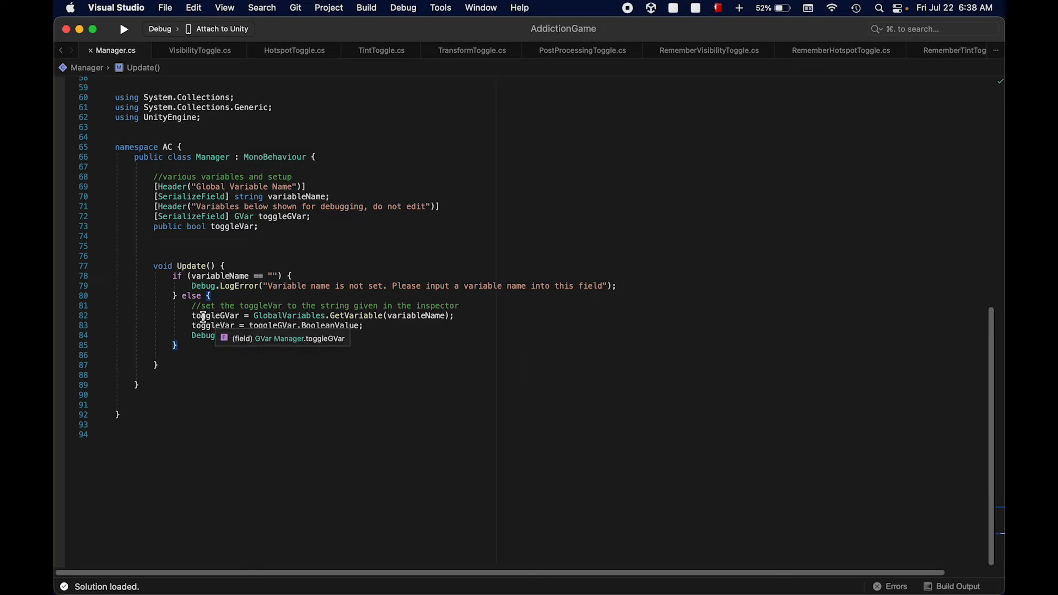
# Examine the variable declarations, Start setup and Update method in VisibilityToggle.cs.
pyautogui.click(211, 49)
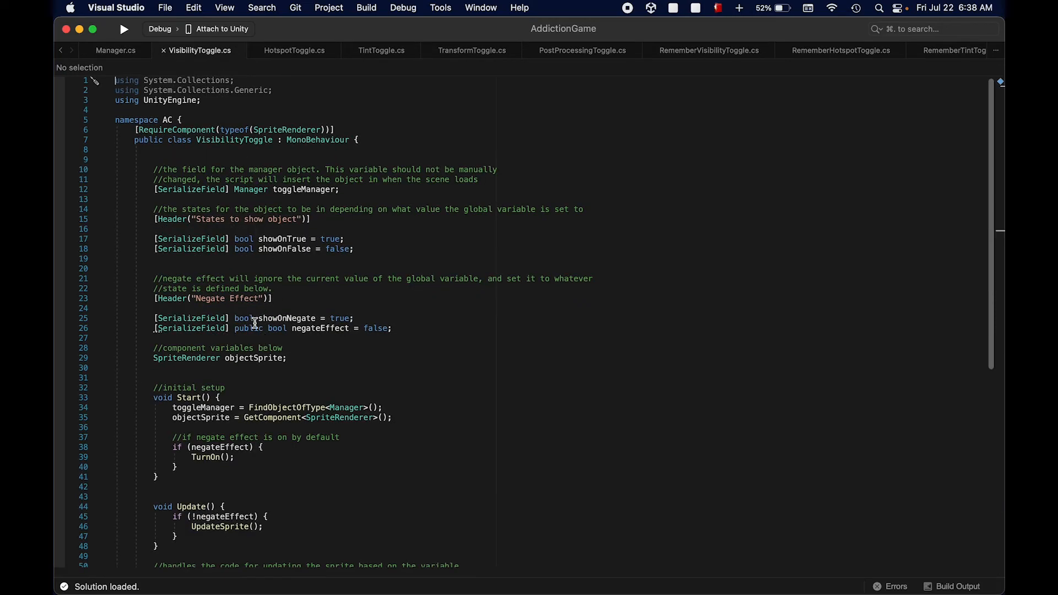
pyautogui.scroll(-4, 237, 218)
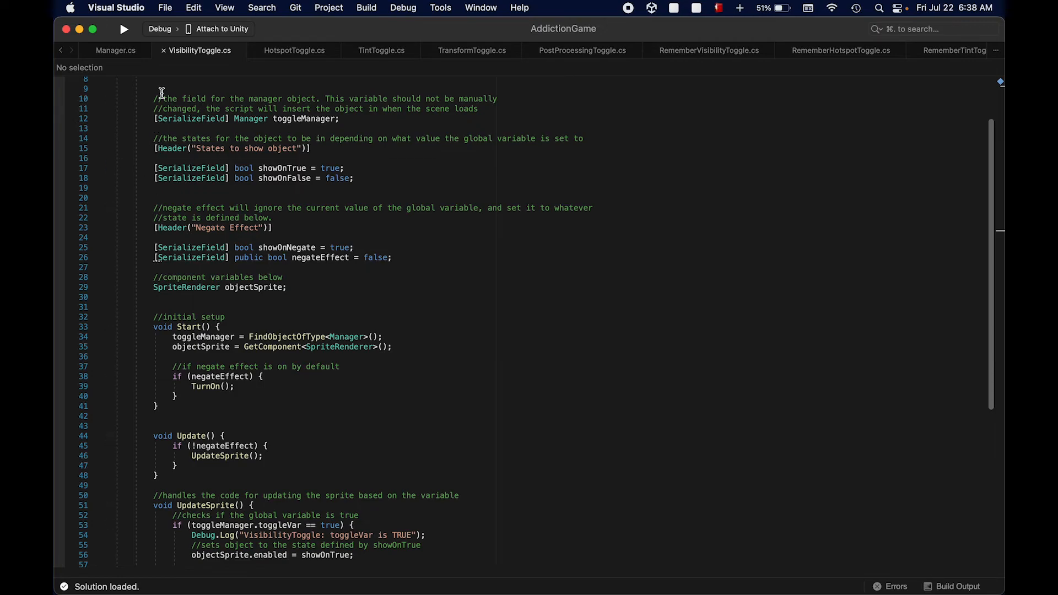
pyautogui.scroll(-6, 413, 317)
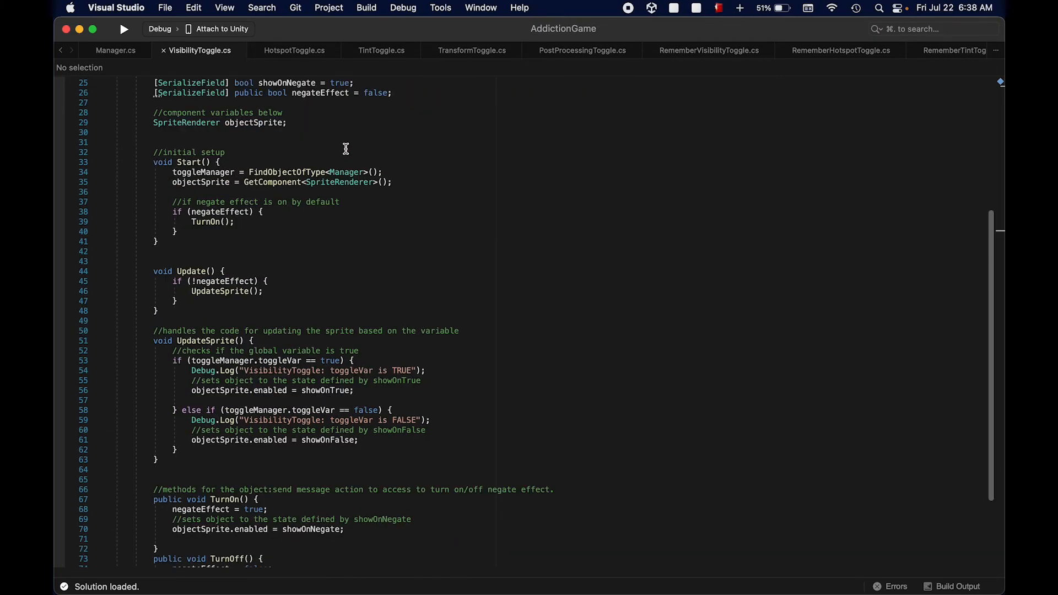
pyautogui.scroll(-1, 341, 192)
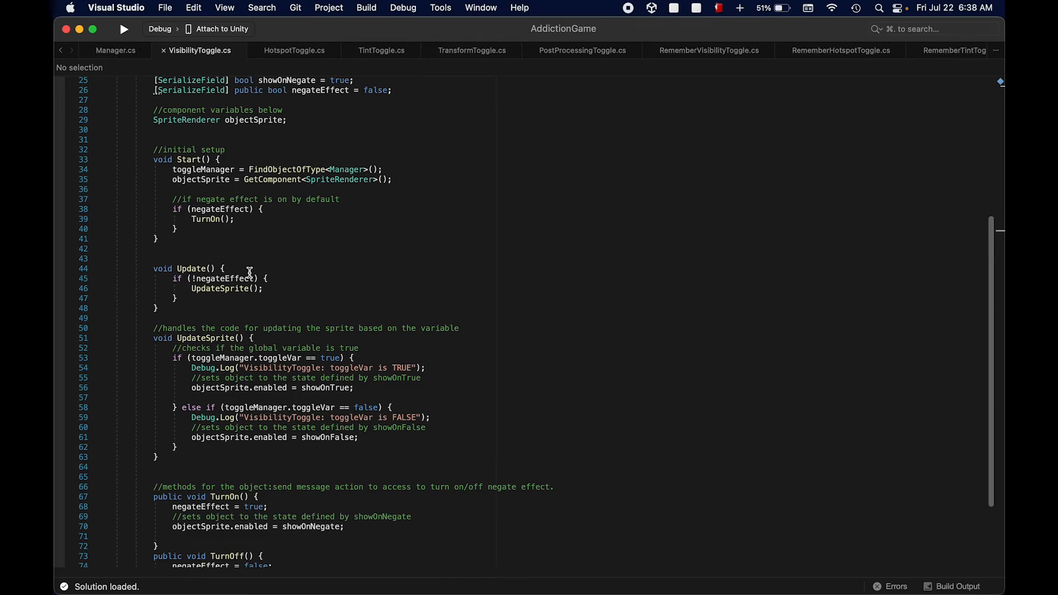
# Highlight the sprite update logic and the TurnOn, TurnOff and LoadSet methods in VisibilityToggle.cs to examine them.
pyautogui.scroll(-3, 250, 272)
pyautogui.moveTo(171, 278); pyautogui.dragTo(395, 374)
pyautogui.click(395, 374)
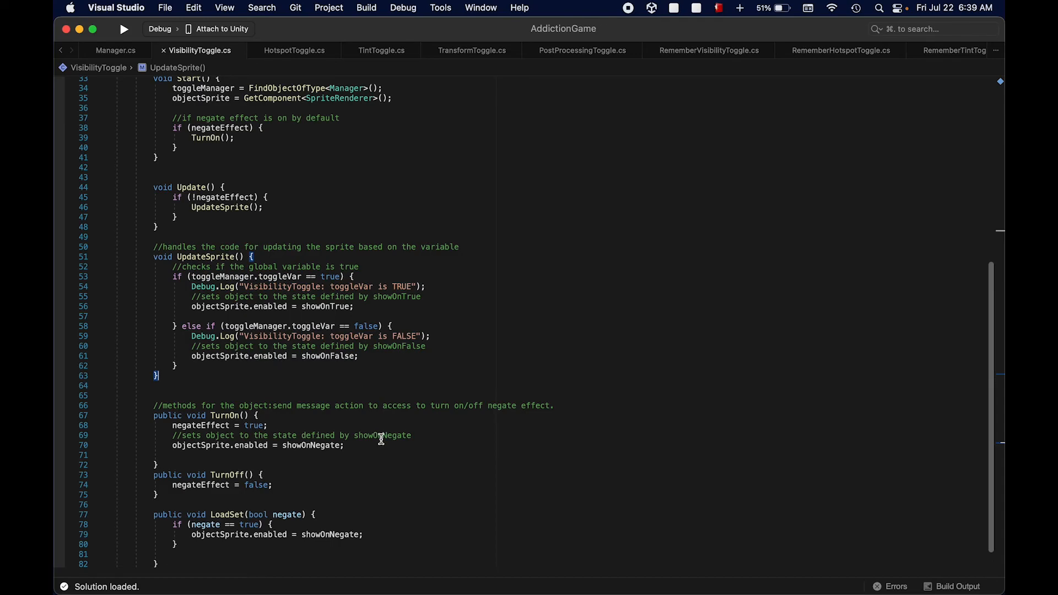
pyautogui.moveTo(154, 415); pyautogui.dragTo(380, 547)
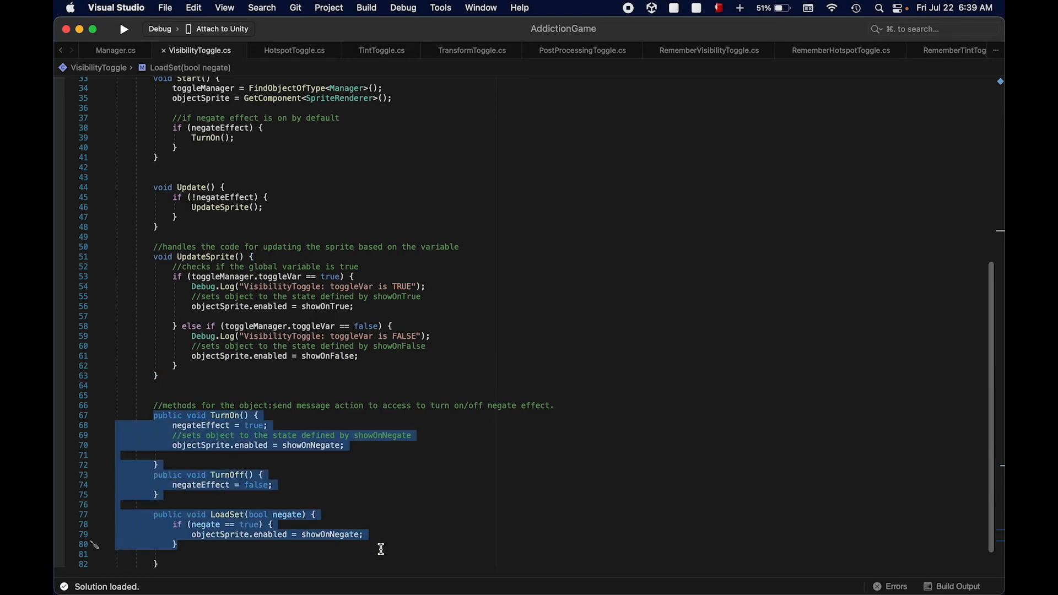
pyautogui.click(298, 420)
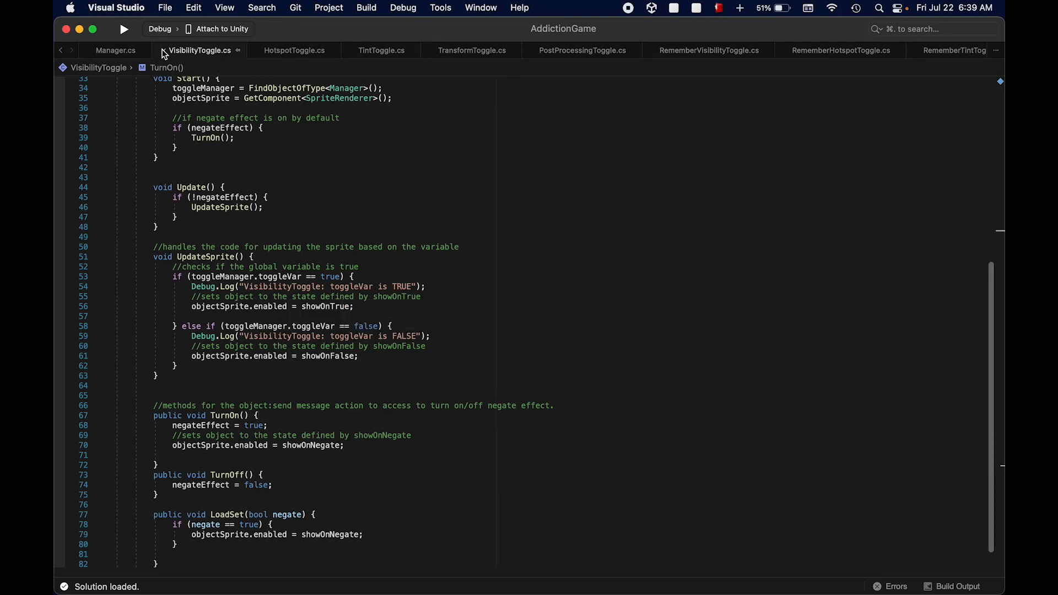
# Examine the SaveData and LoadData code in RememberVisibilityToggle.cs, highlighting the whole script.
pyautogui.click(710, 50)
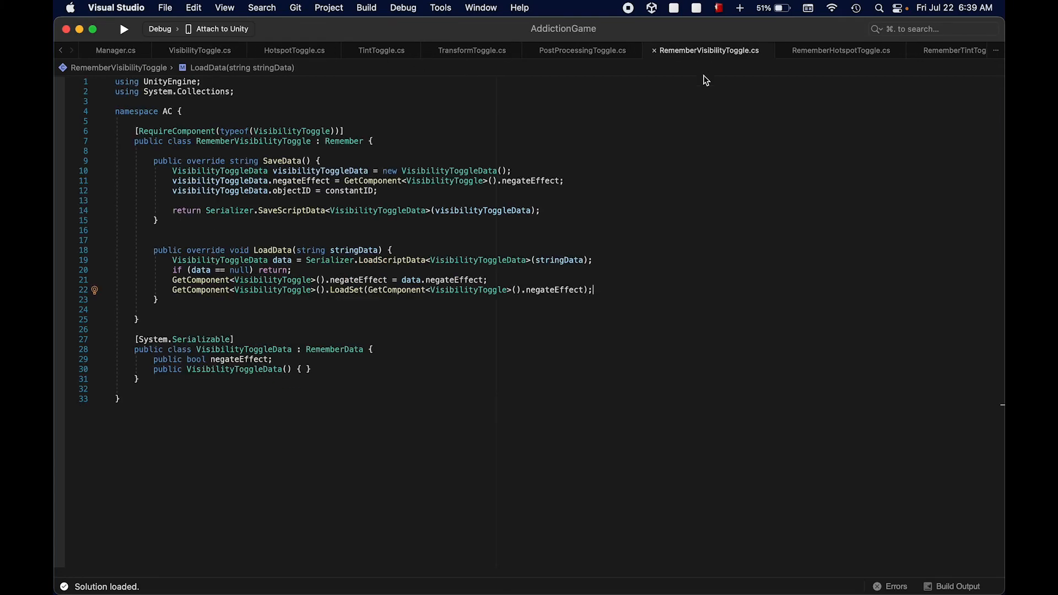
pyautogui.scroll(-2, 503, 243)
pyautogui.scroll(2, 502, 243)
pyautogui.moveTo(553, 389); pyautogui.dragTo(90, 75)
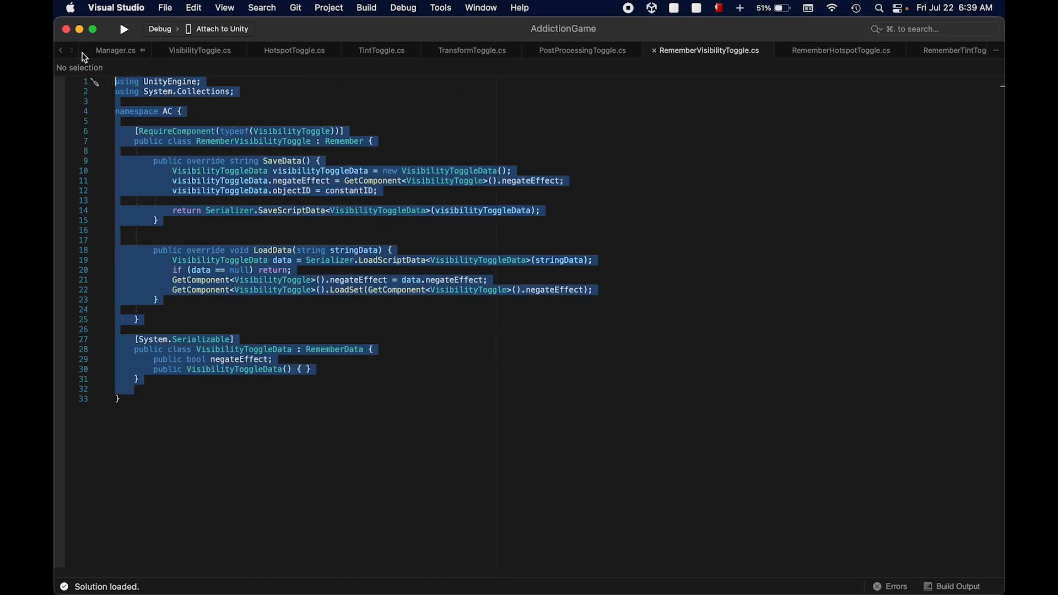
pyautogui.moveTo(279, 401); pyautogui.dragTo(80, 77)
pyautogui.click(525, 222)
pyautogui.click(547, 237)
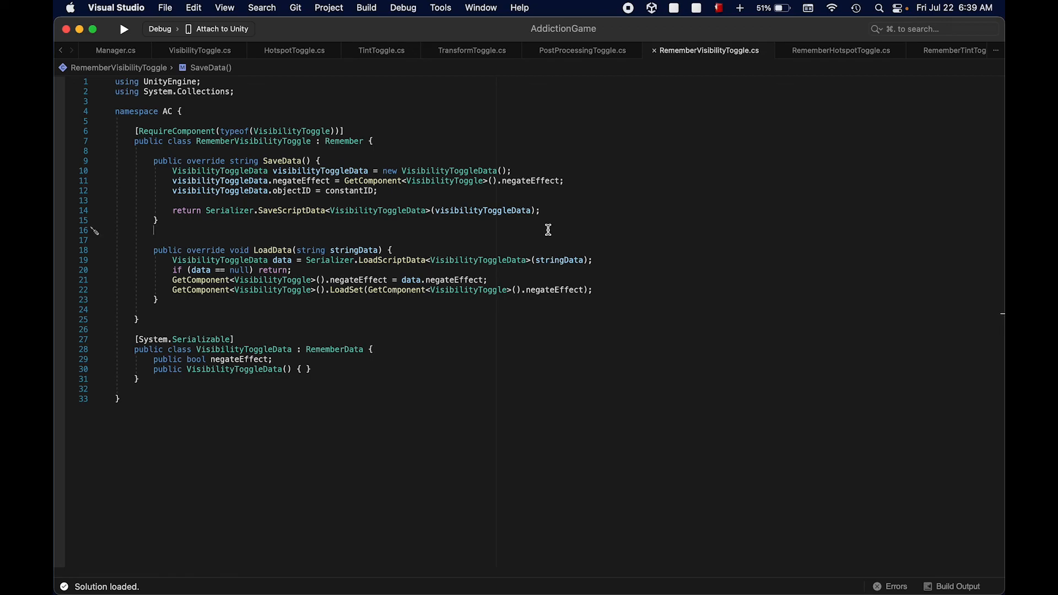
# Switch back to Unity and activate the TintTest1, TransformTest1, HotspotTest1 and PostProcessingTest objects together in TestingScene.
pyautogui.click(117, 50)
pyautogui.press('super+Tab')
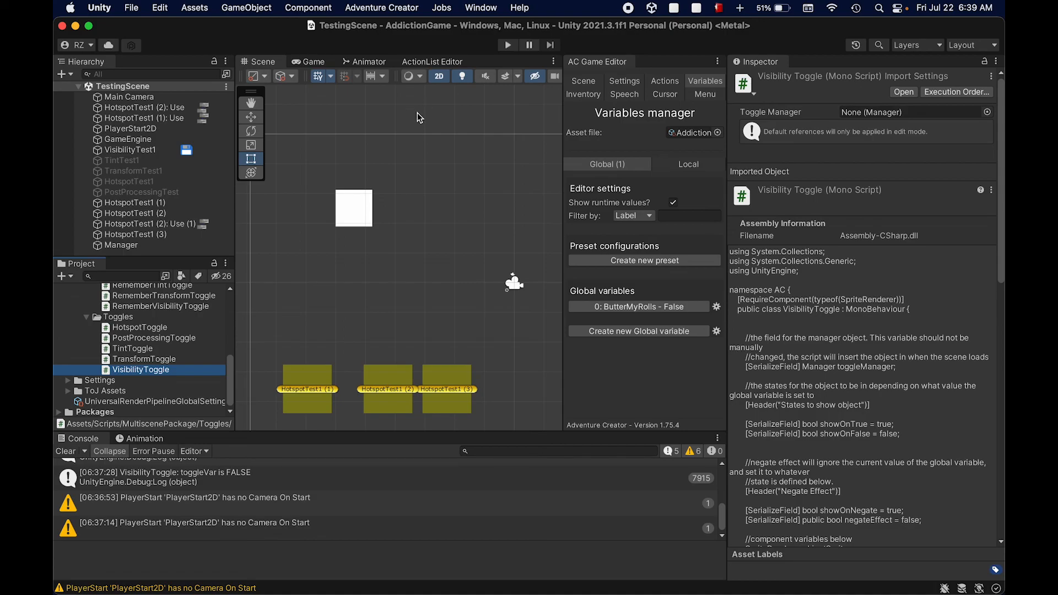
pyautogui.click(152, 175)
pyautogui.click(148, 161)
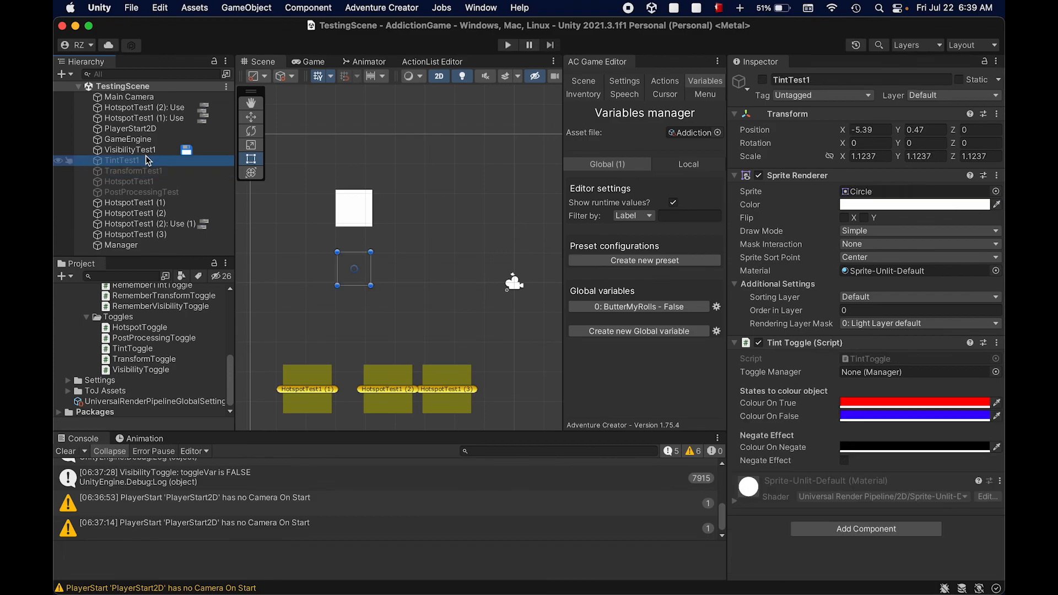
pyautogui.keyDown('shift'); pyautogui.click(164, 193); pyautogui.keyUp('shift')
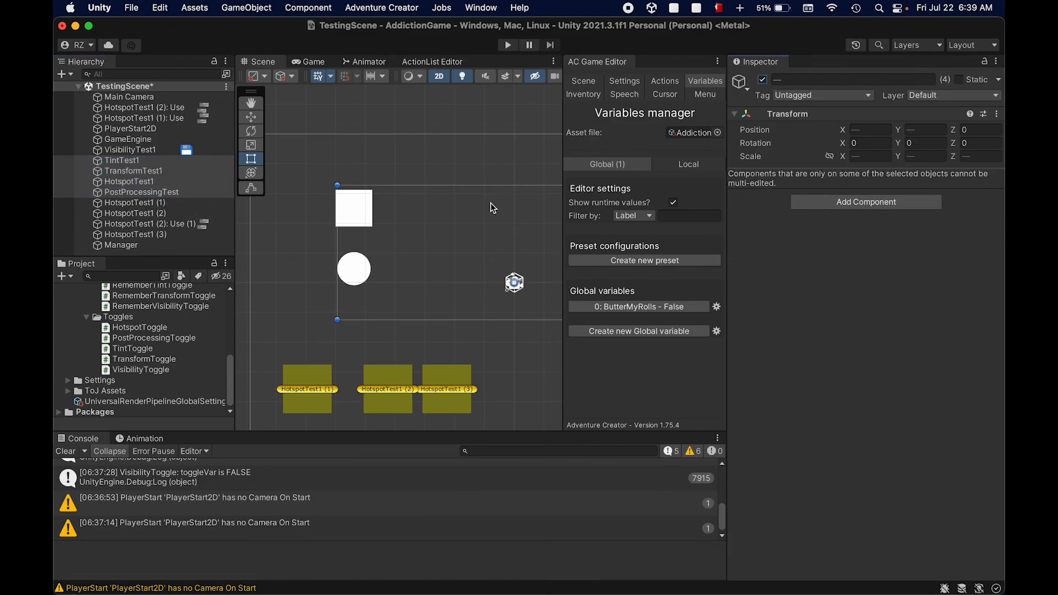